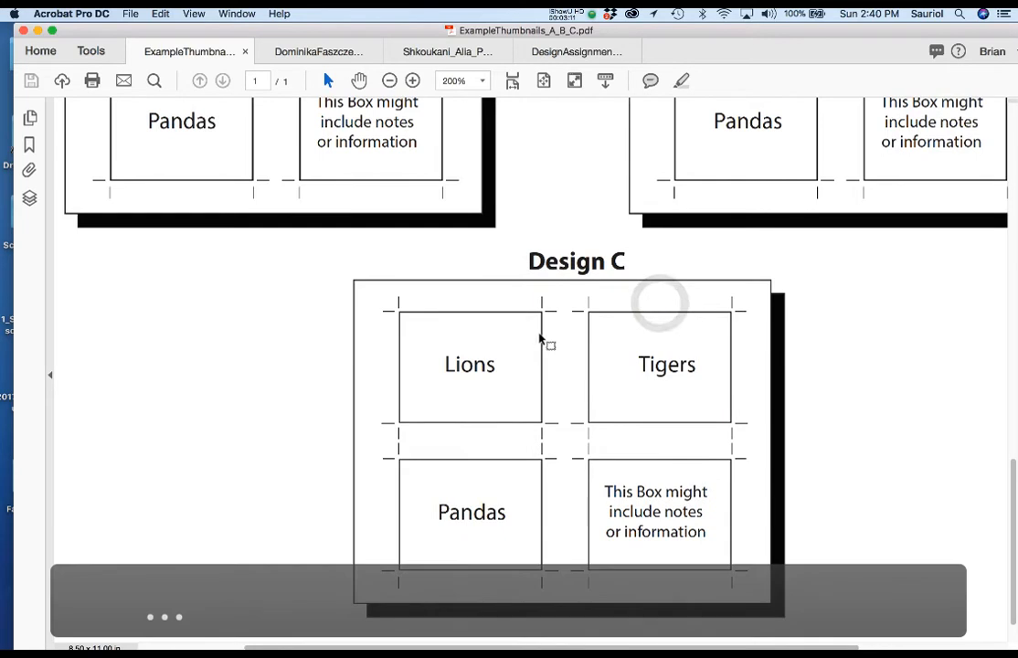
pyautogui.scroll(-2, 539, 337)
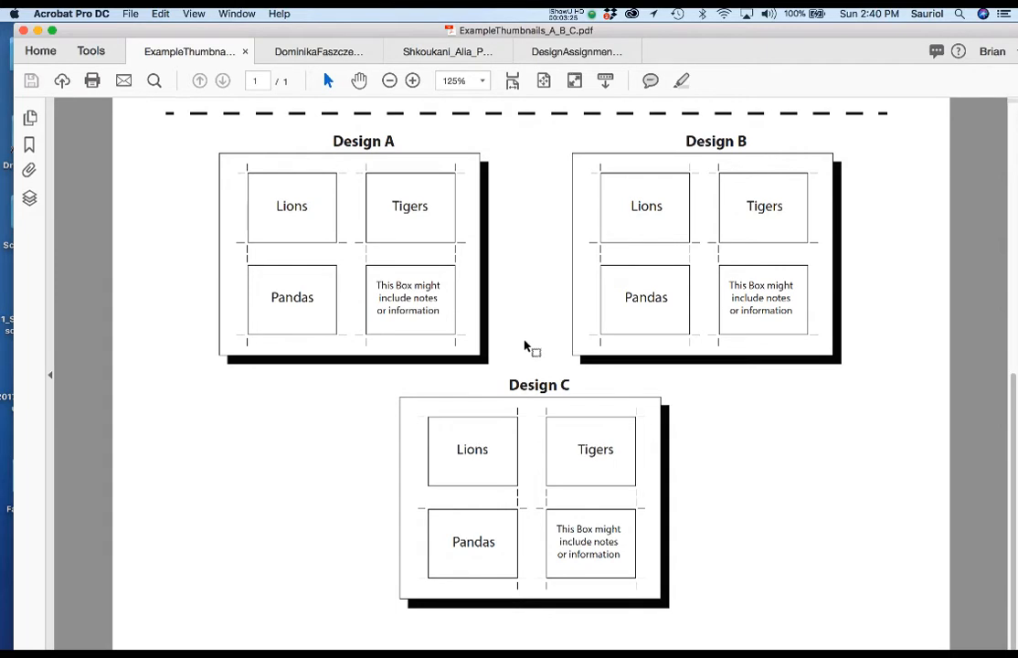
# Compare the Design A, B and C sheets of the example thumbnails with the Stage One student sketches in DesignAssignmentGuide.pdf
pyautogui.scroll(3, 493, 333)
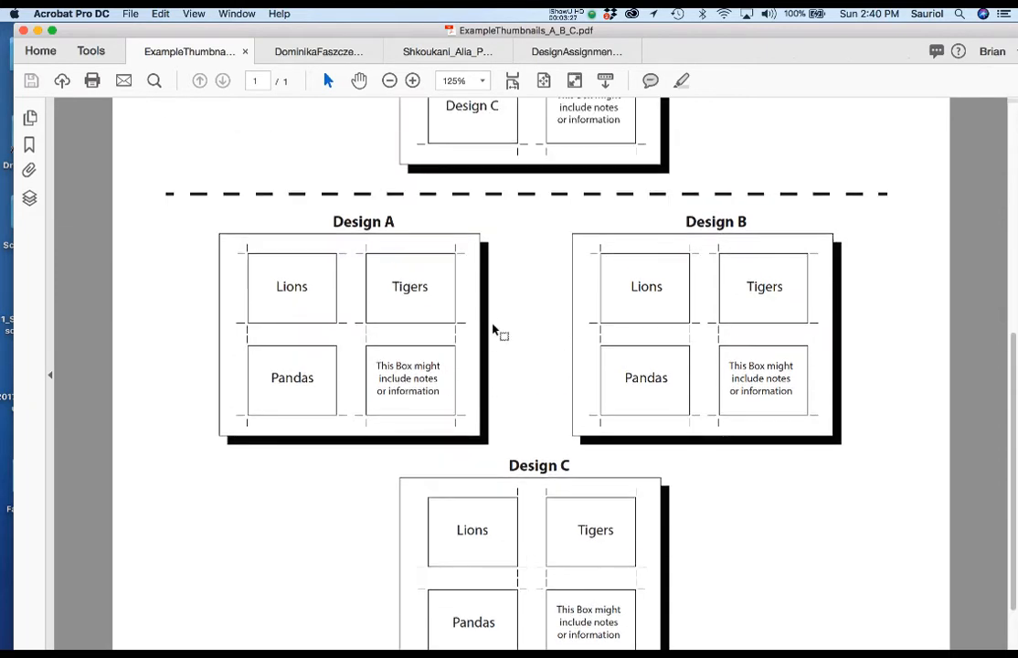
pyautogui.click(600, 51)
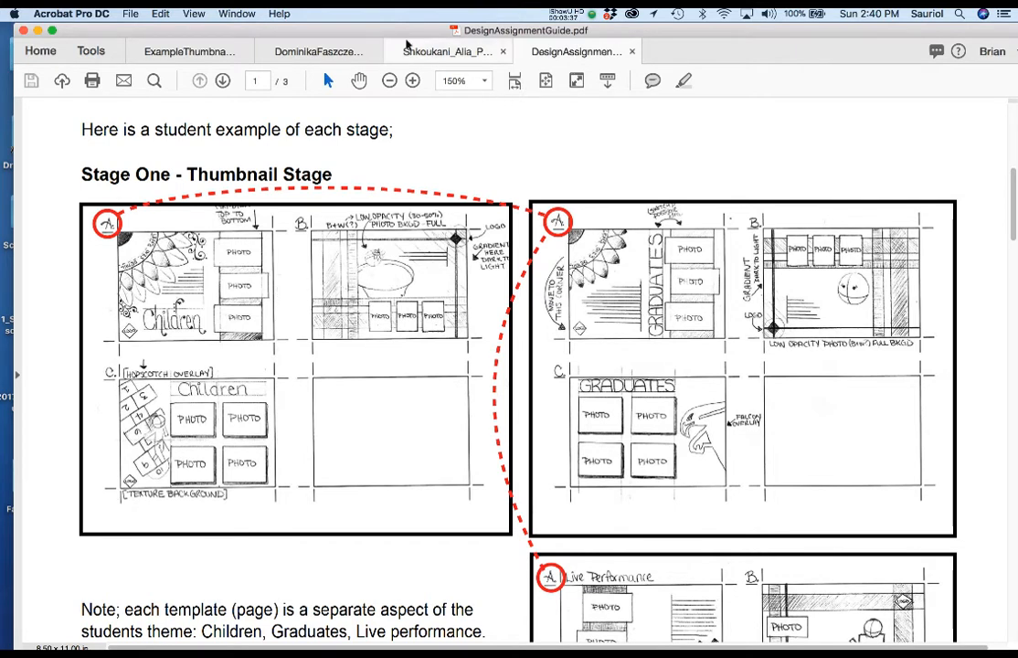
pyautogui.click(190, 53)
pyautogui.scroll(10, 507, 331)
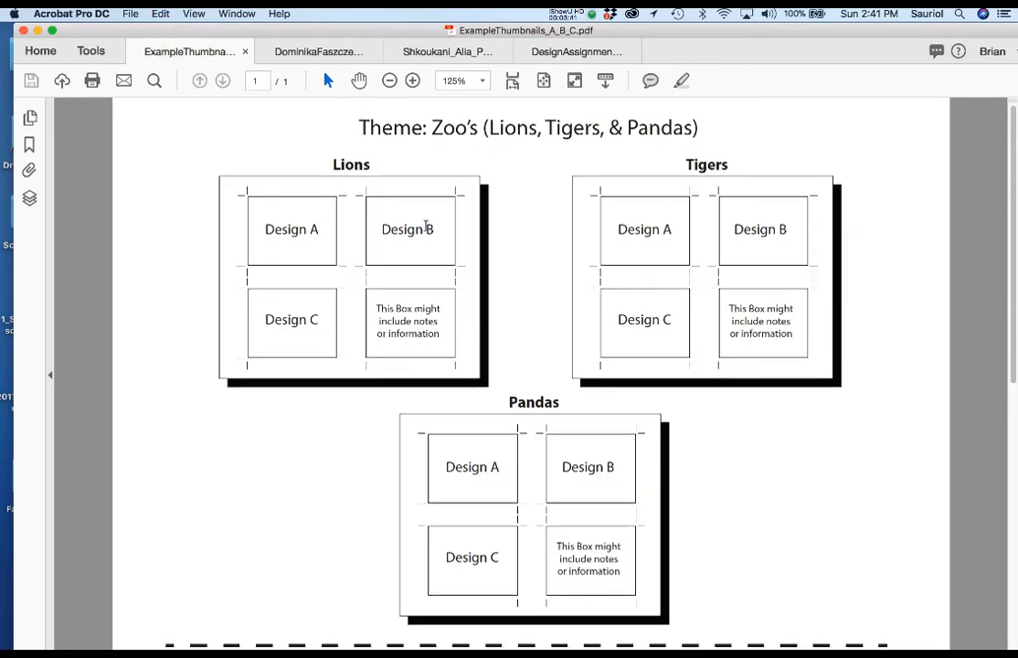
# Review the guide's Stage One notes and Live Performance sketches against the Lions, Tigers and Pandas example sheets
pyautogui.click(594, 51)
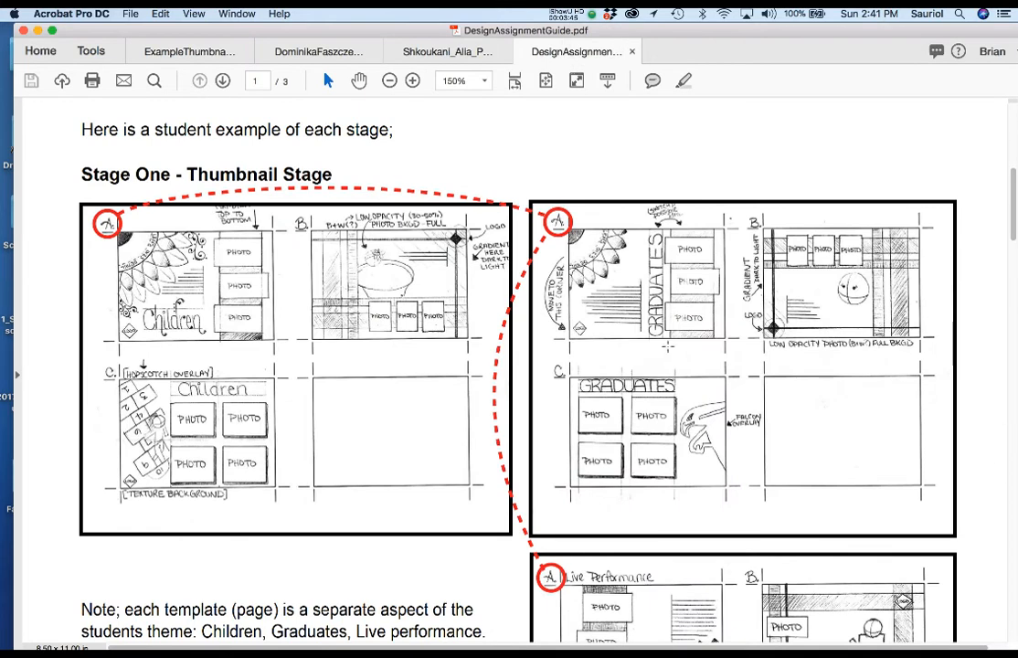
pyautogui.scroll(-5, 946, 486)
pyautogui.scroll(-1, 700, 321)
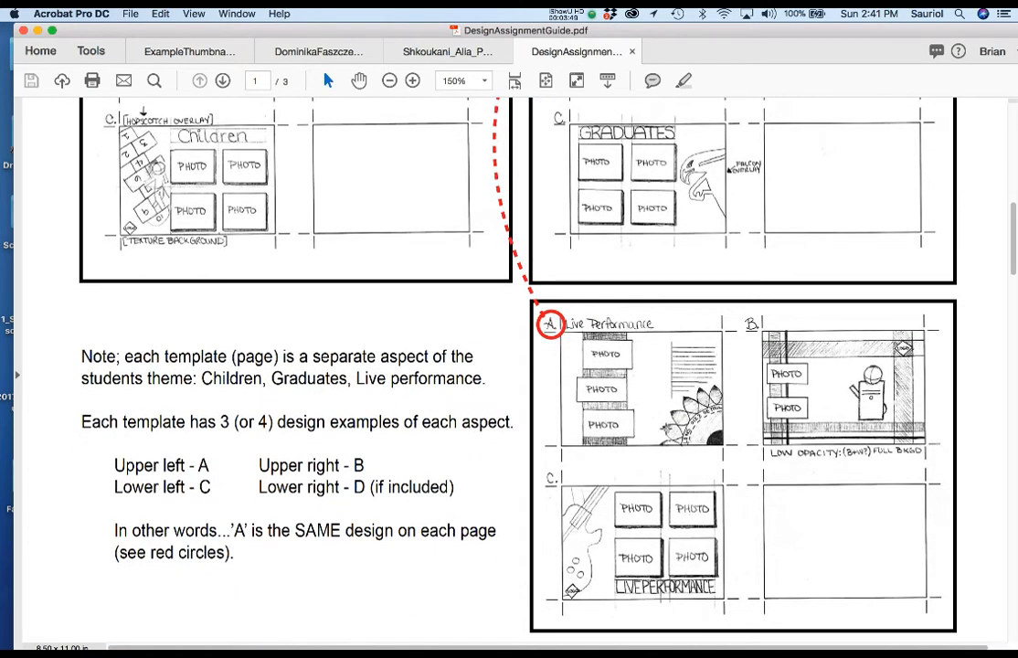
pyautogui.click(203, 51)
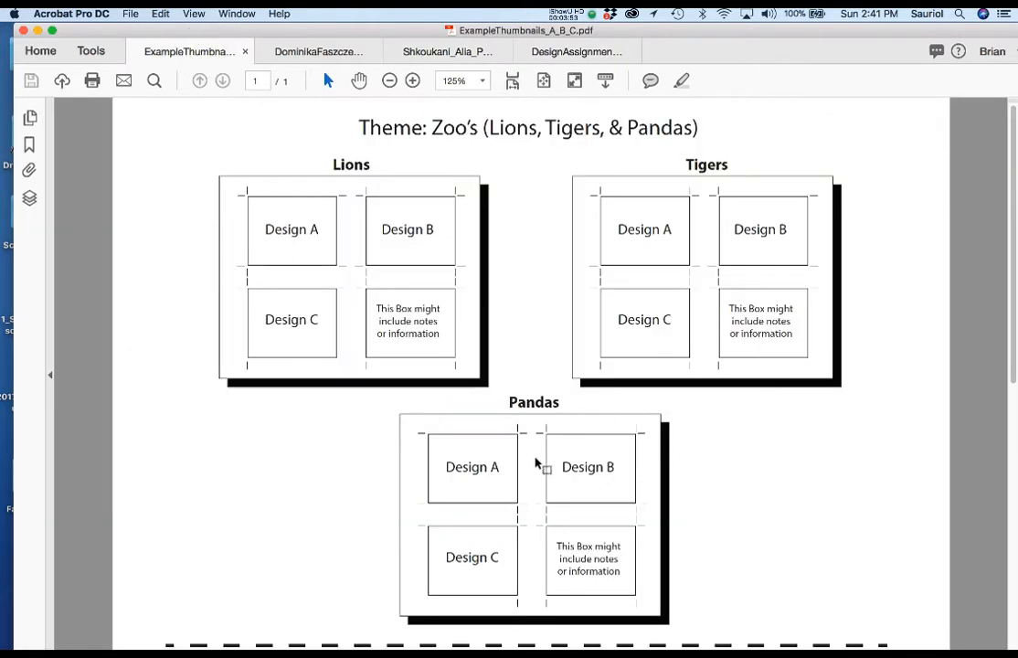
# Show the Stage Two - Tight Thumbnail Stage section of the design assignment guide at 100% zoom
pyautogui.click(556, 51)
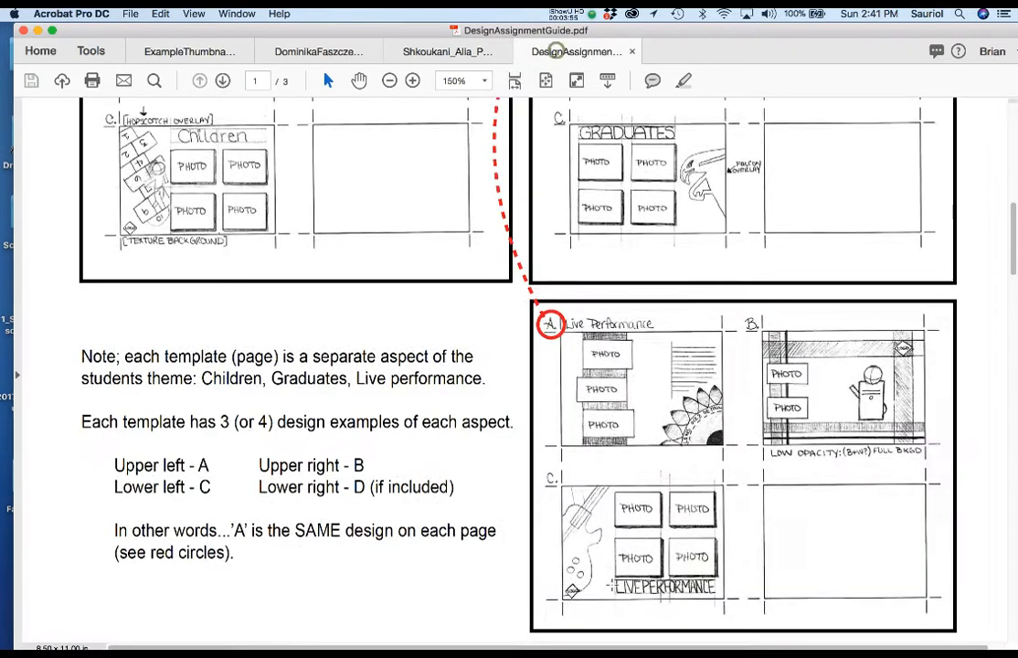
pyautogui.scroll(-5, 512, 365)
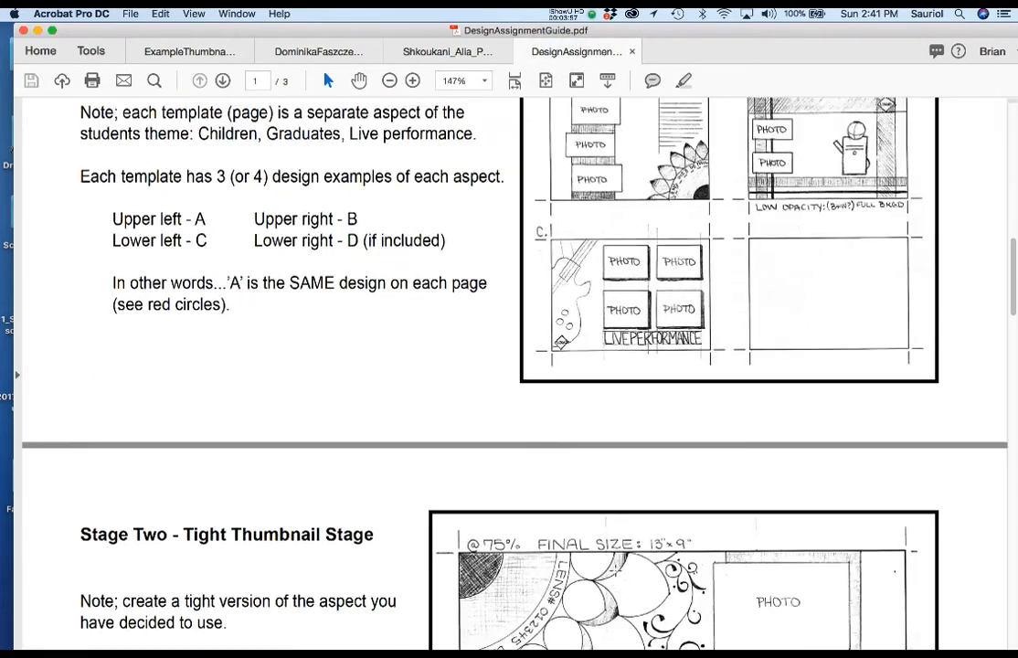
pyautogui.scroll(-5, 512, 365)
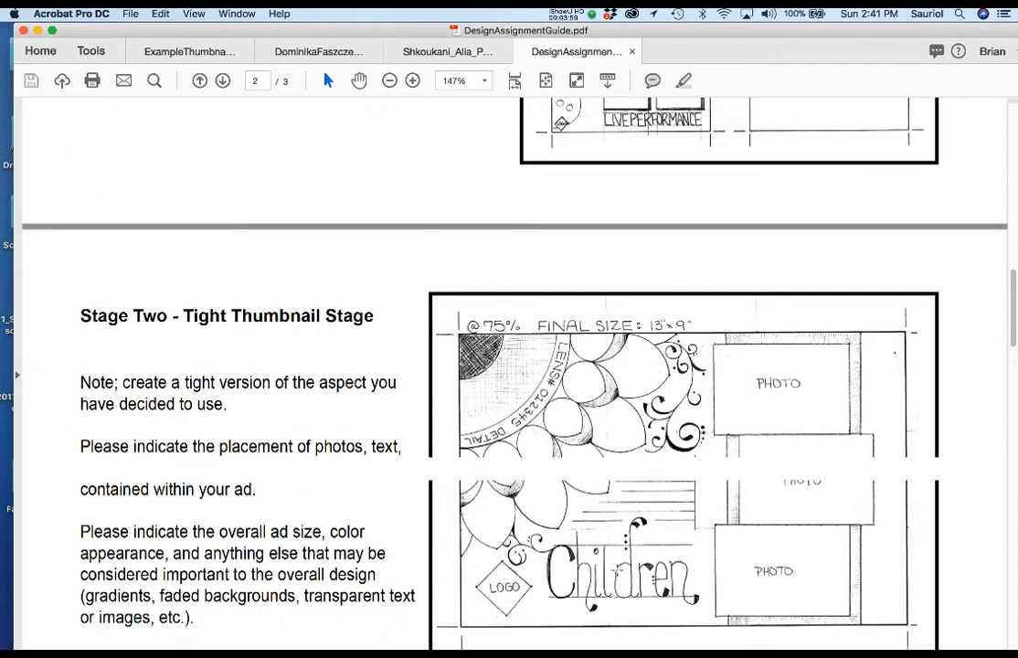
pyautogui.scroll(-2, 633, 541)
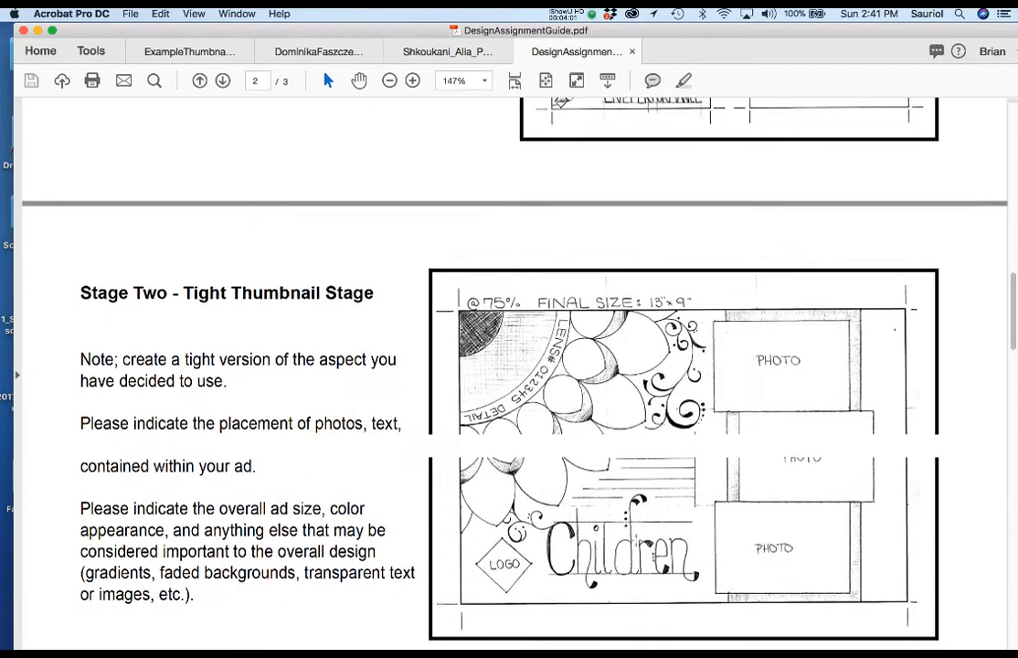
pyautogui.press('super+minus')
pyautogui.press('super+minus')
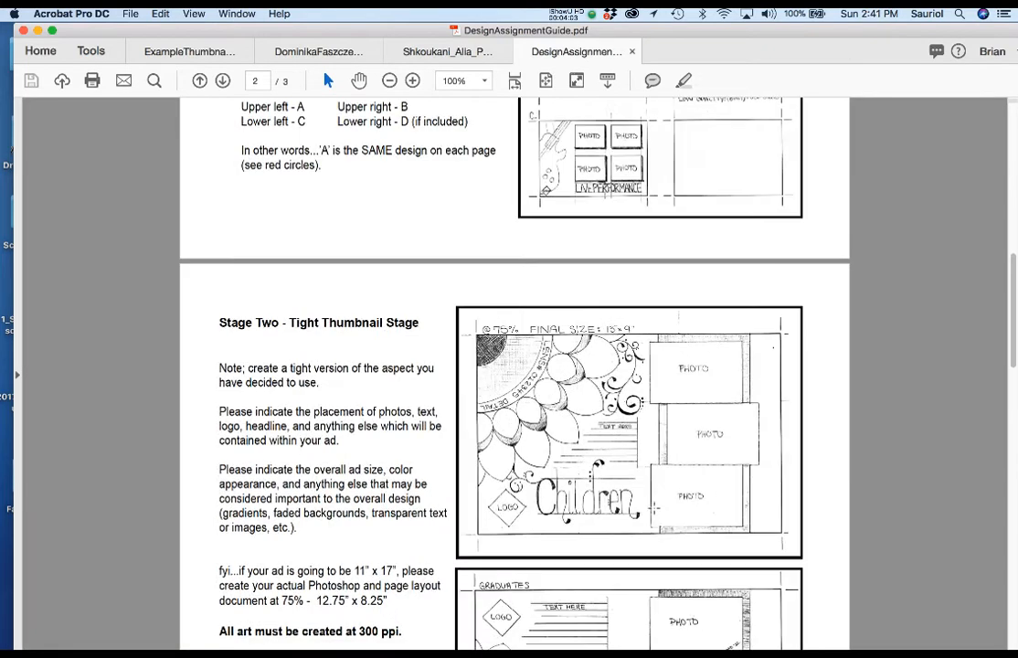
# Examine the Children, Graduates and Live Performance tight thumbnails in the Stage Two section
pyautogui.scroll(-3, 638, 467)
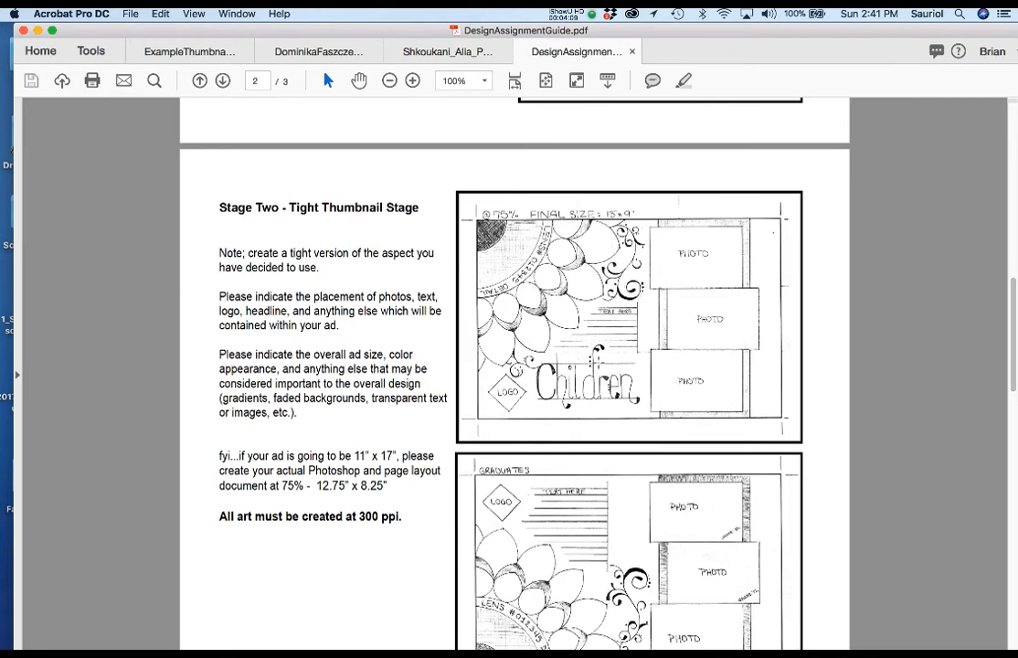
pyautogui.scroll(-3, 599, 363)
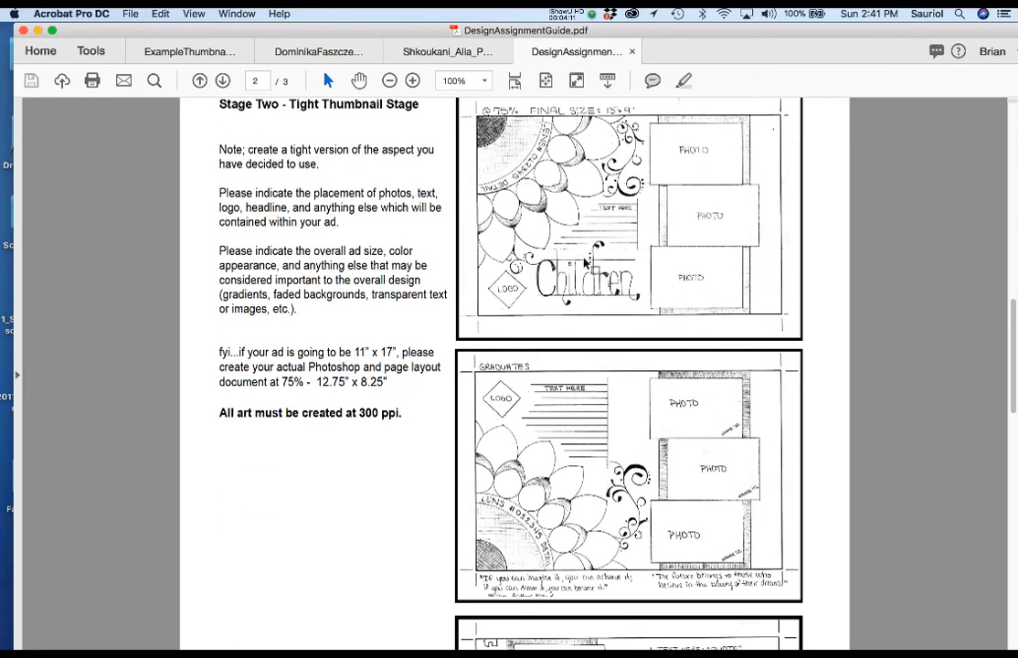
pyautogui.press('super+plus')
pyautogui.scroll(-3, 527, 283)
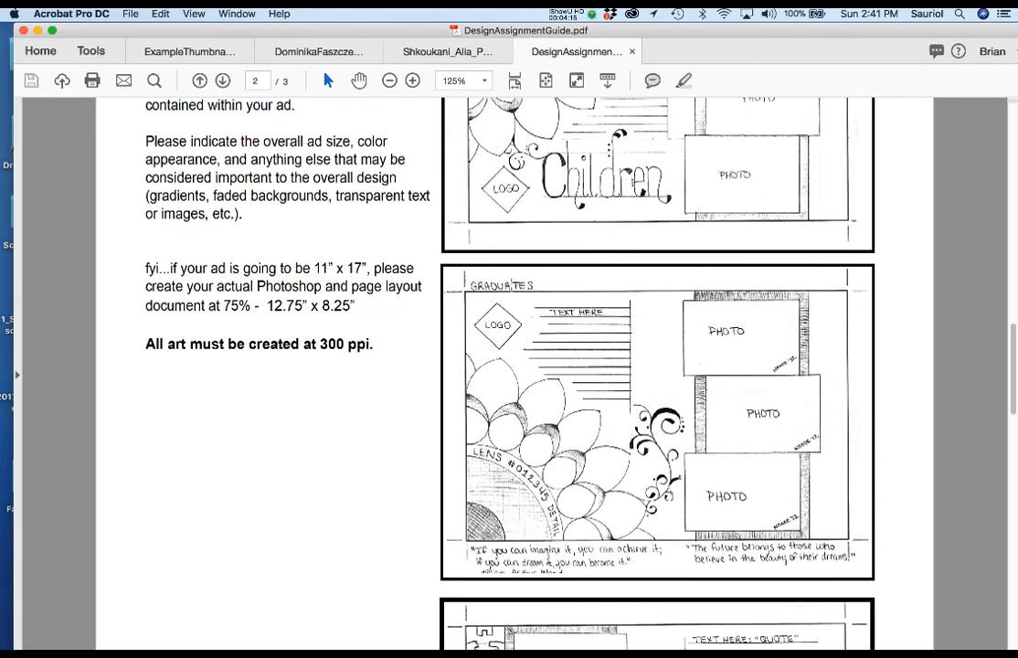
pyautogui.scroll(-6, 593, 343)
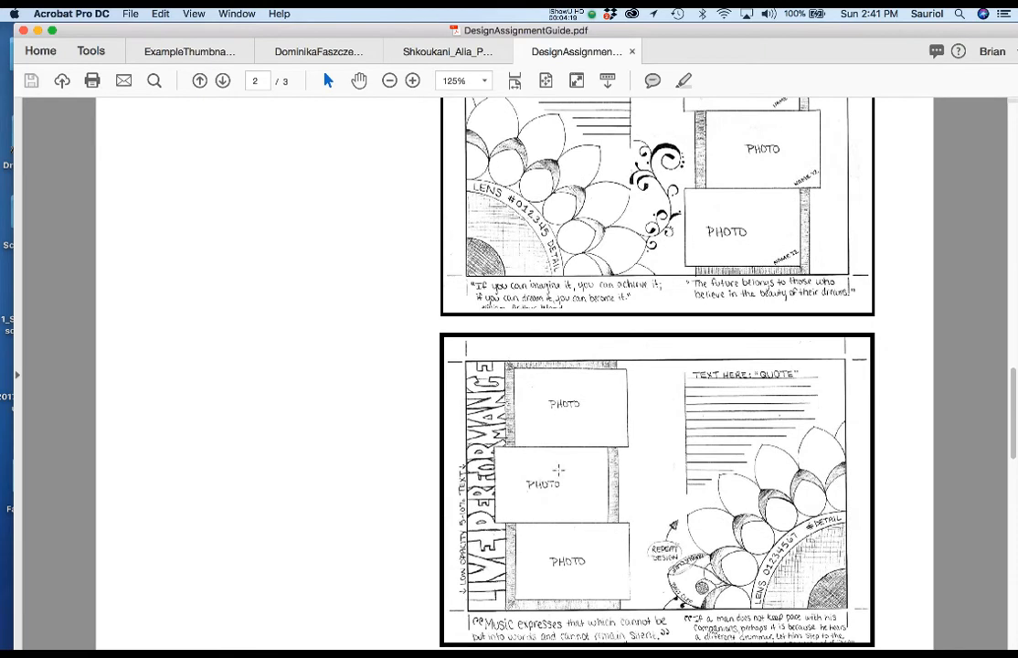
pyautogui.press('super+minus')
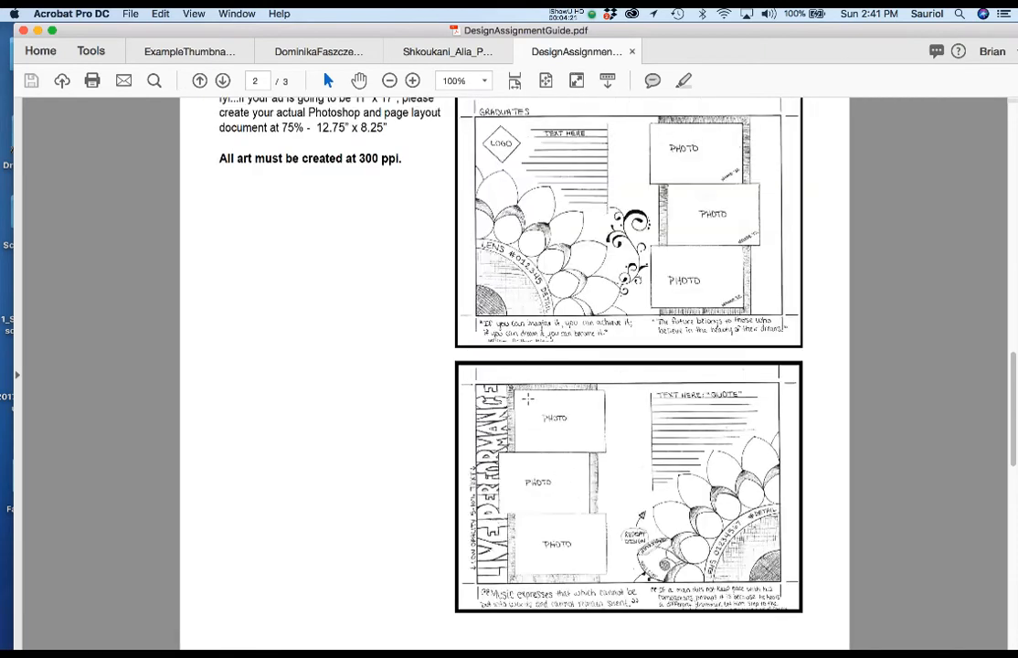
# Examine the finished Children, Couples and Bands designs in the Stage Three - Design Project Finish section
pyautogui.scroll(-12, 651, 295)
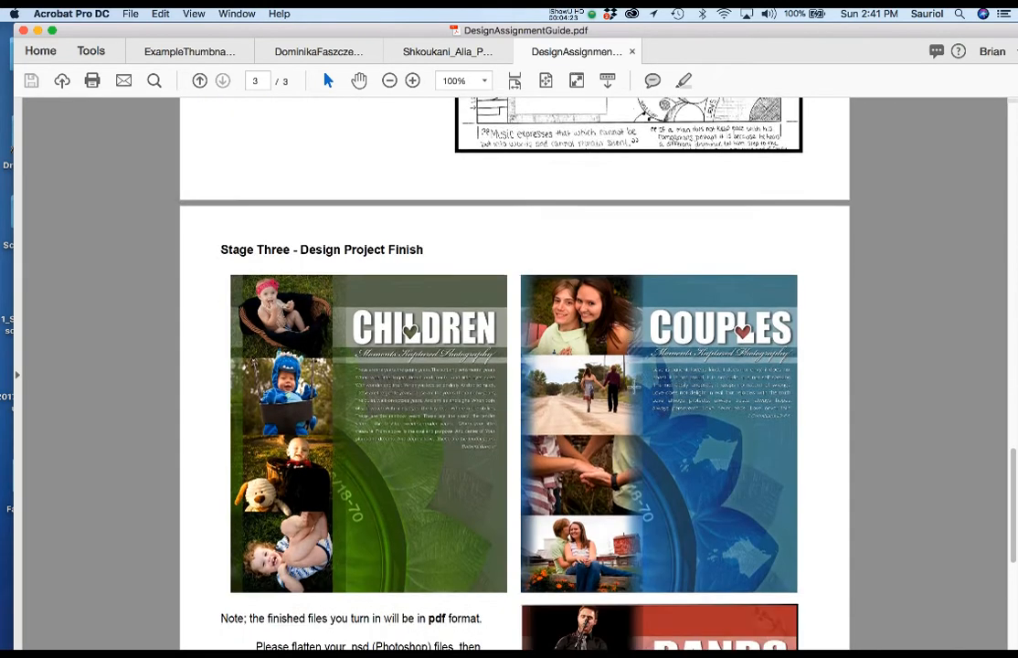
pyautogui.scroll(-1, 634, 387)
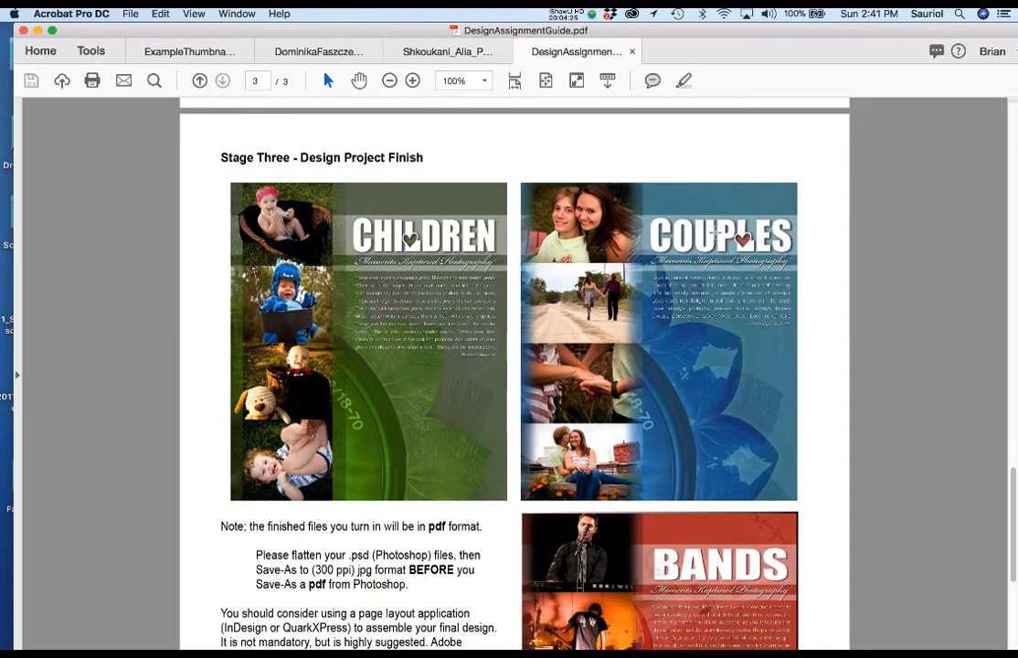
pyautogui.scroll(-2, 604, 340)
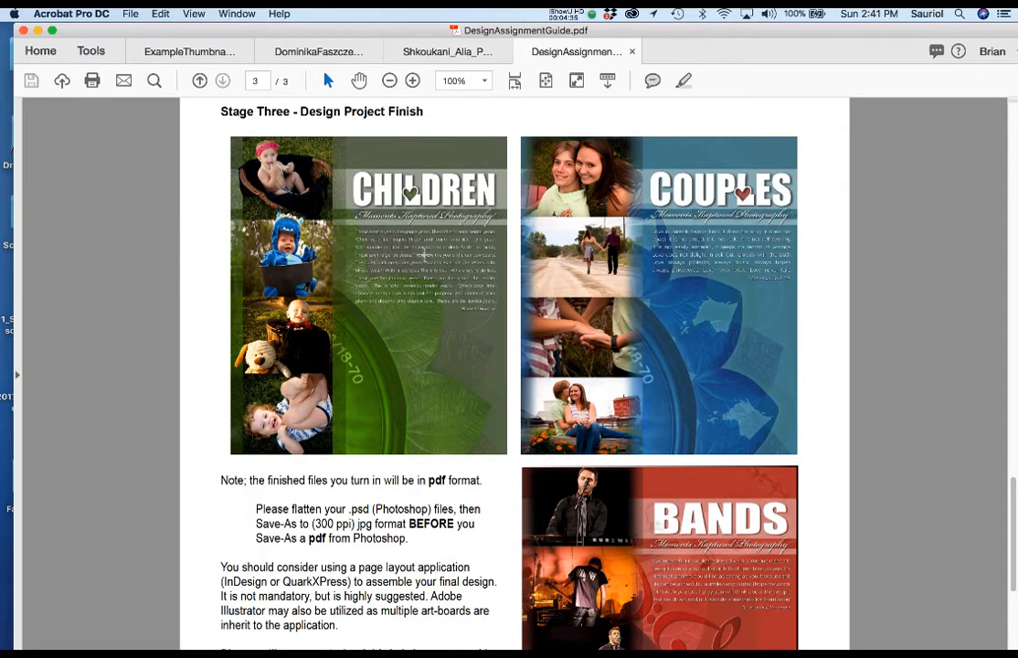
pyautogui.scroll(6, 424, 258)
pyautogui.scroll(5, 424, 261)
pyautogui.scroll(-8, 426, 261)
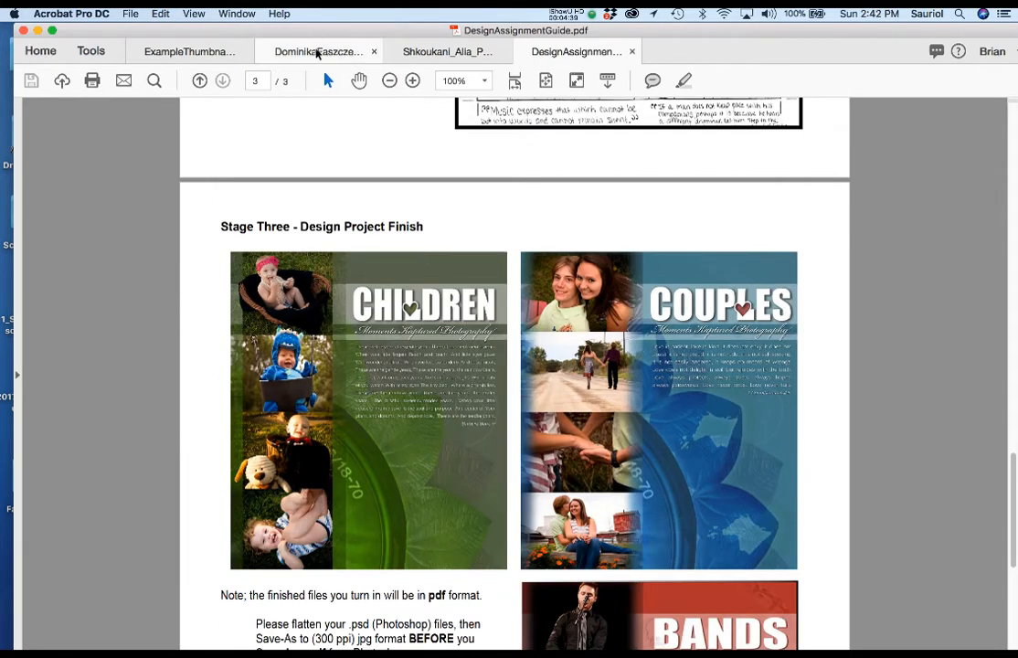
# Open the 14-page student portfolio and view the evening hotel advertisements on page 3 at 75% zoom
pyautogui.click(316, 51)
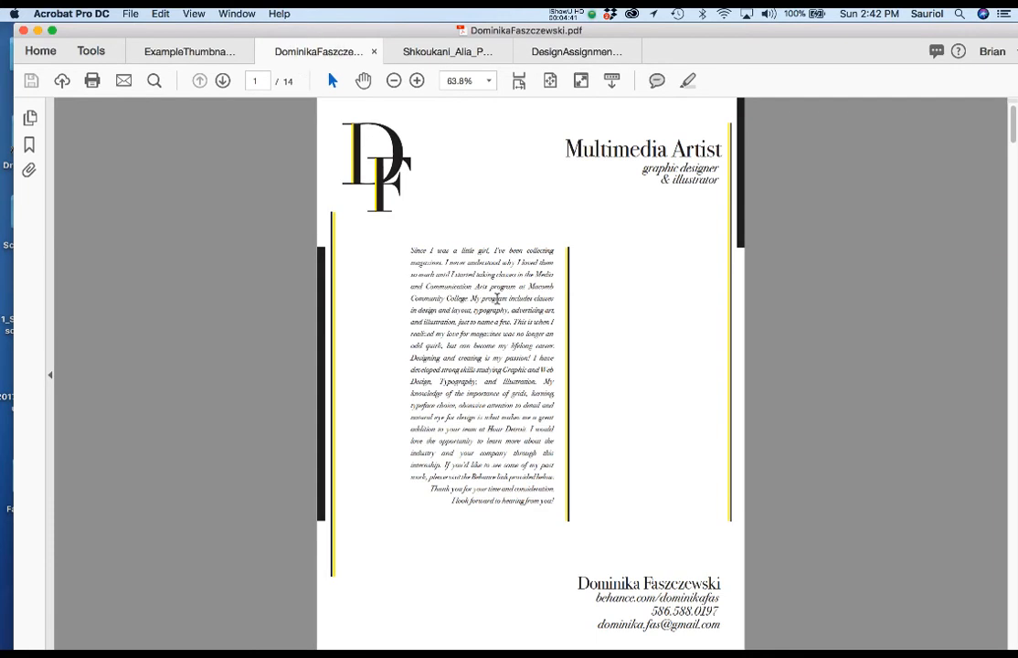
pyautogui.scroll(-1, 497, 299)
pyautogui.scroll(-20, 497, 299)
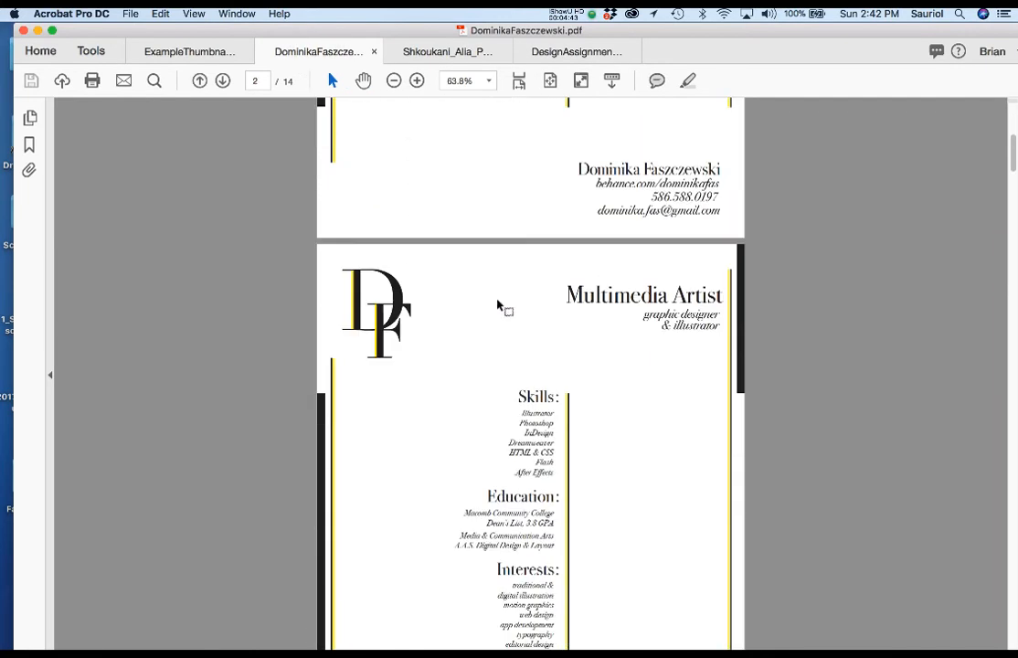
pyautogui.scroll(-6, 500, 299)
pyautogui.scroll(2, 512, 310)
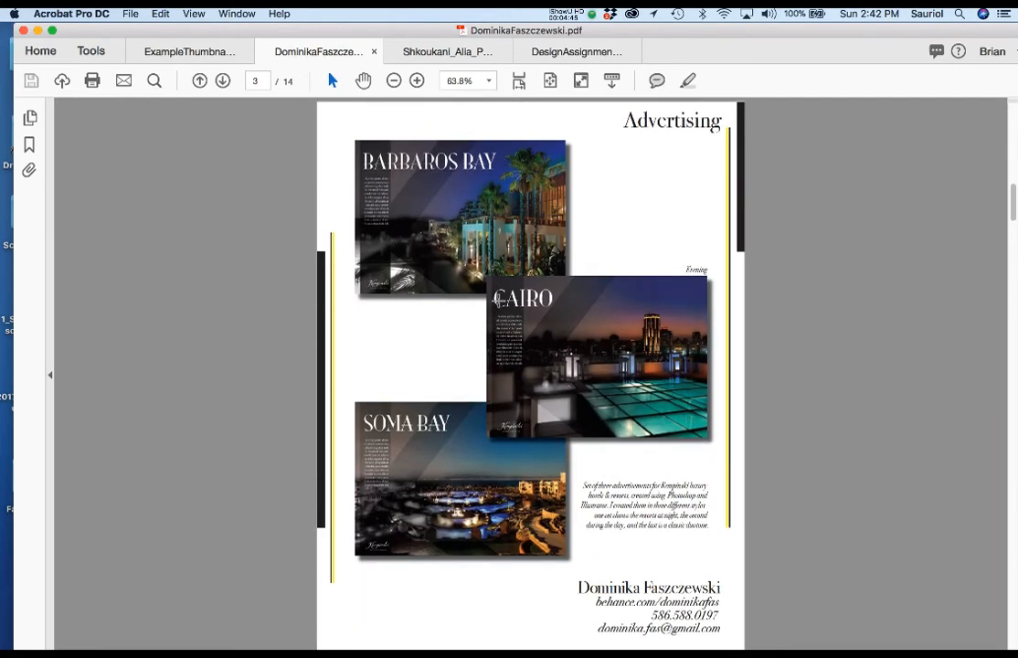
pyautogui.press('super+equal')
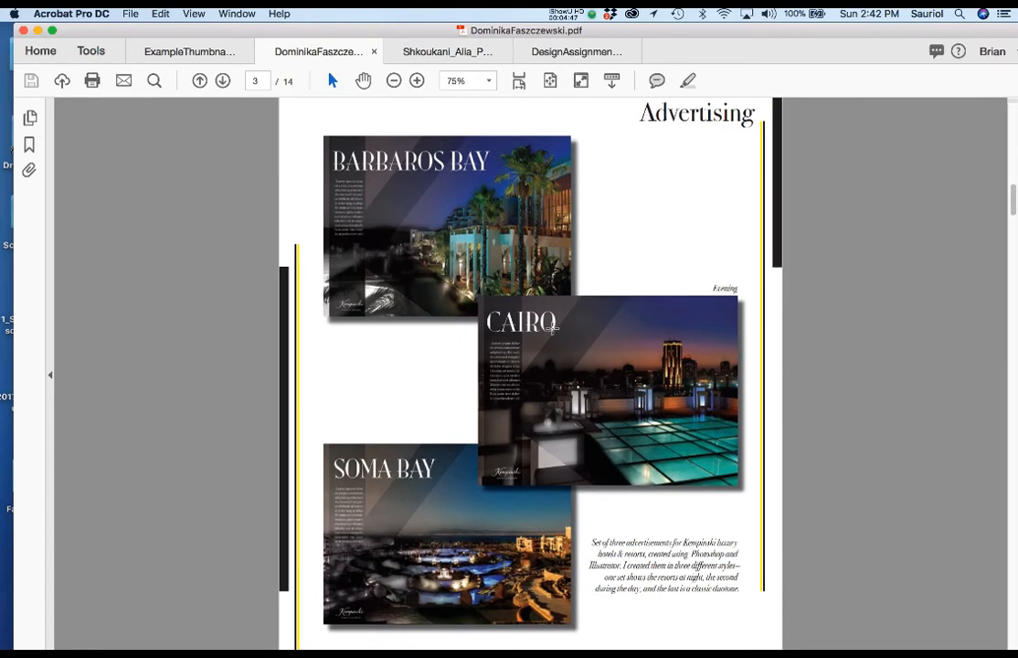
# View the daytime and duotone hotel ads, plus the process sketches on page 5 at 100% zoom
pyautogui.scroll(-3, 553, 327)
pyautogui.scroll(-10, 552, 328)
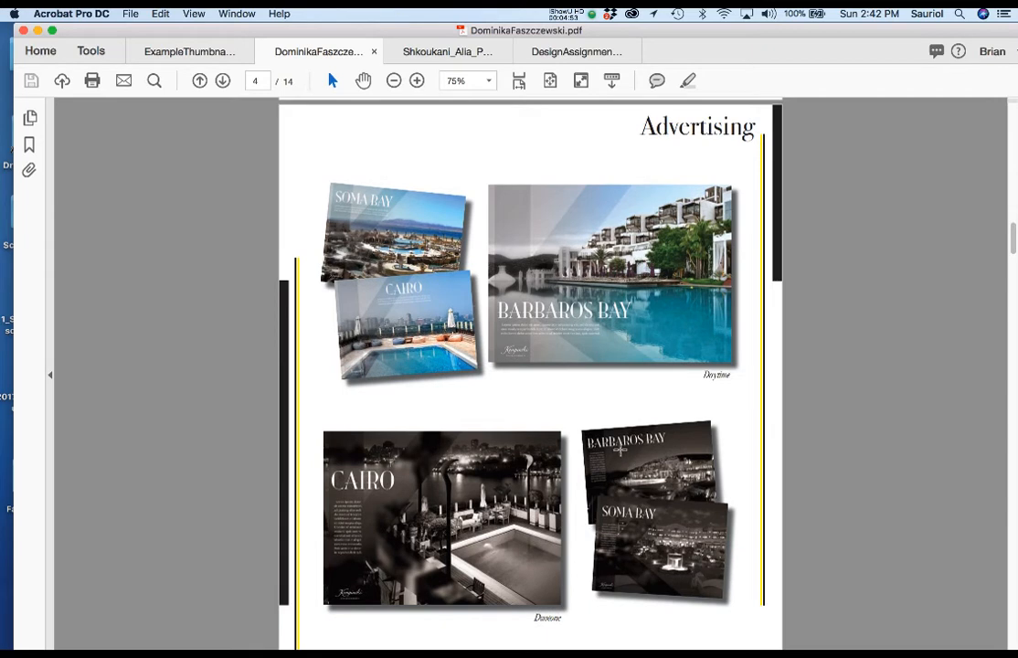
pyautogui.scroll(-3, 585, 421)
pyautogui.scroll(-10, 621, 449)
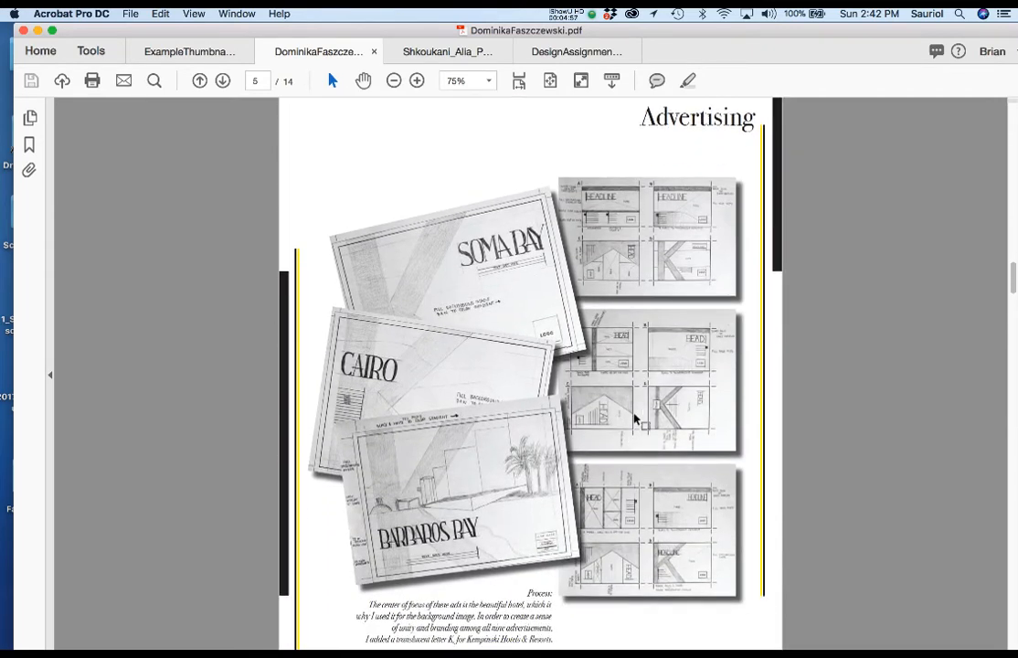
pyautogui.press('super+plus')
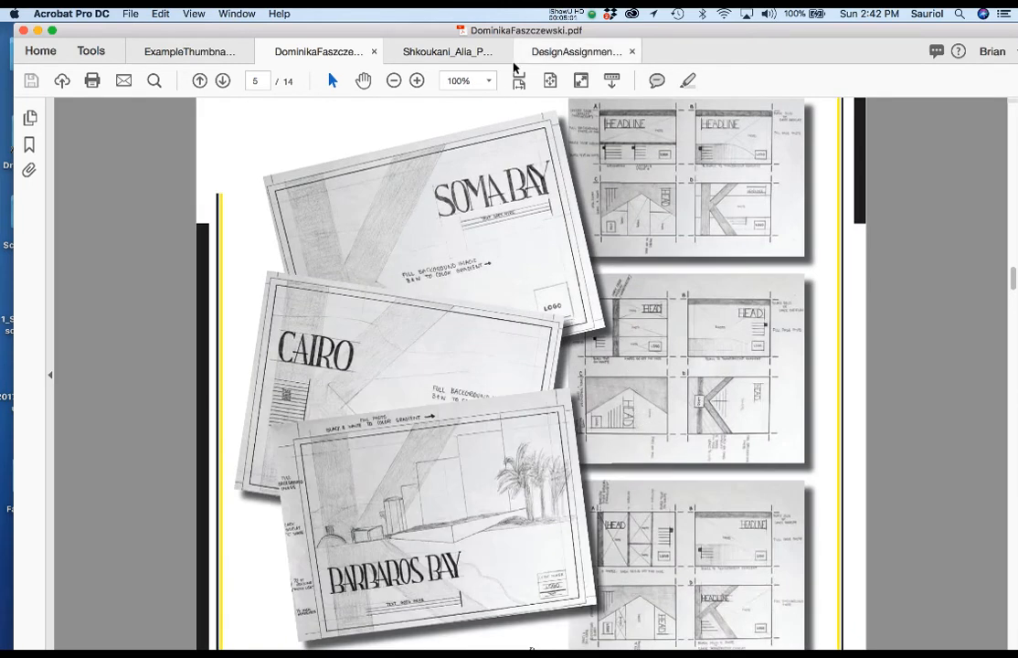
# Open the 23-page portfolio tear sheet and view the Beauty, Vintage and Elegant bridal ads on page 5
pyautogui.click(464, 52)
pyautogui.scroll(-20, 499, 366)
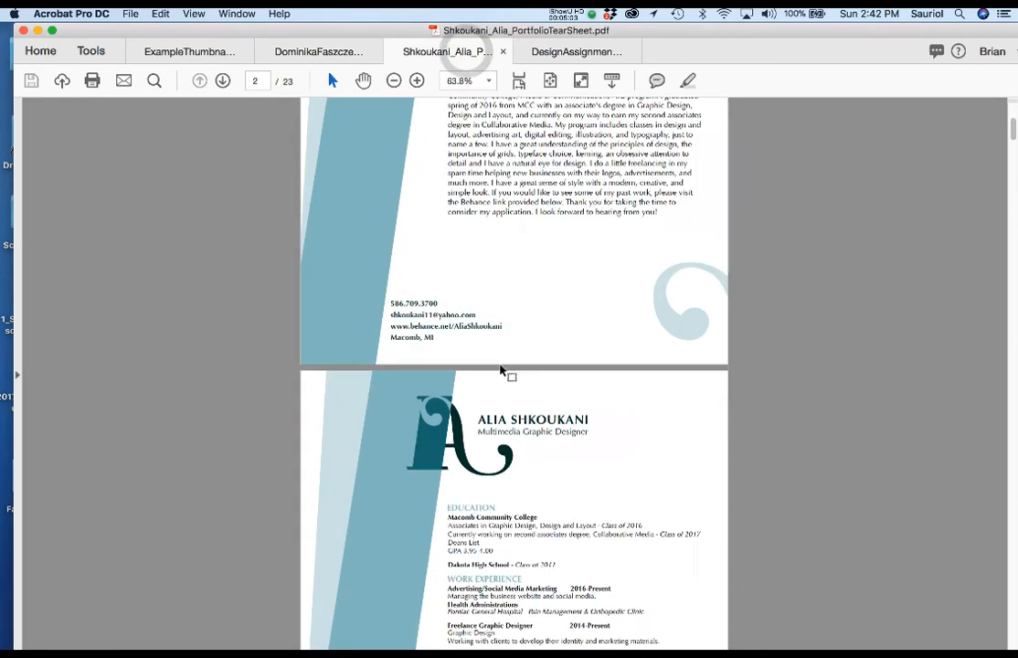
pyautogui.scroll(-20, 501, 366)
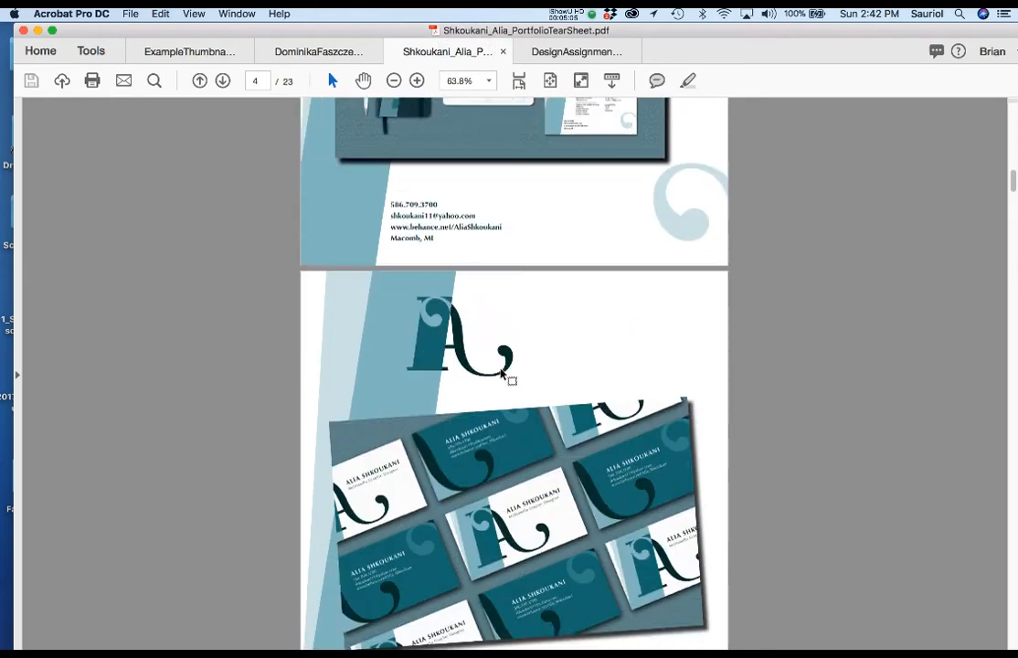
pyautogui.scroll(-1, 514, 373)
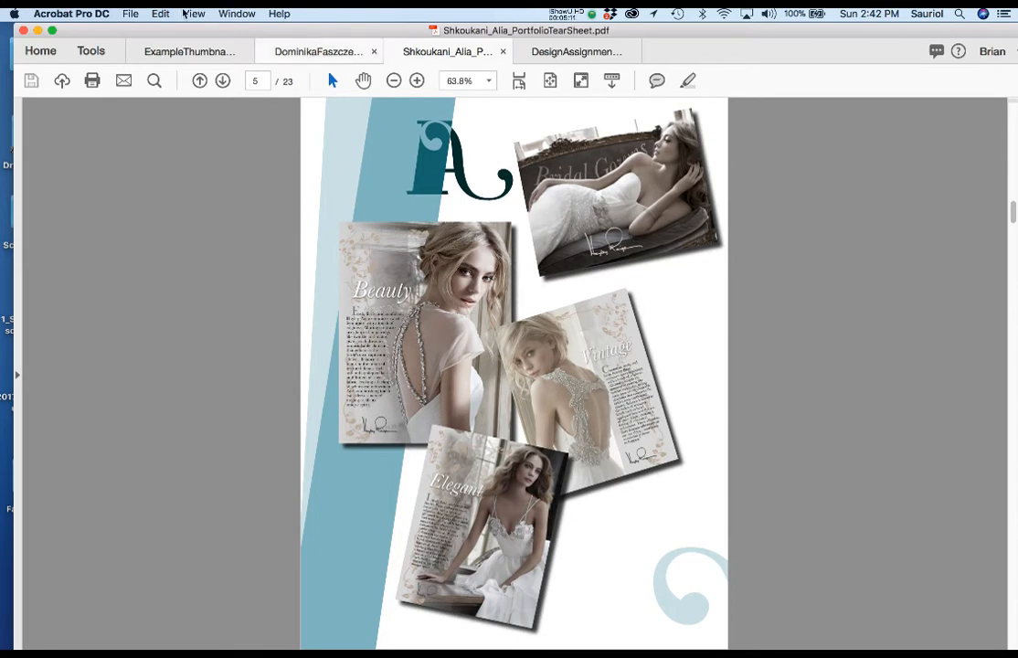
# Set the page display to single pages and compare the finished bridal ads on page 5 with the pencil sketches on page 6
pyautogui.click(194, 14)
pyautogui.moveTo(208, 68)
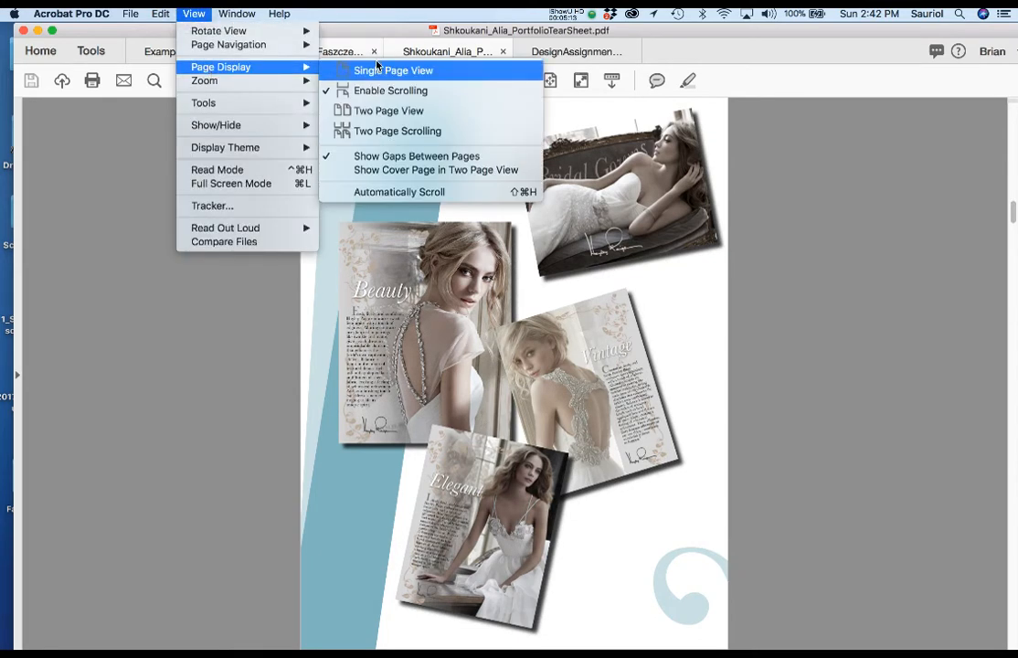
pyautogui.click(378, 90)
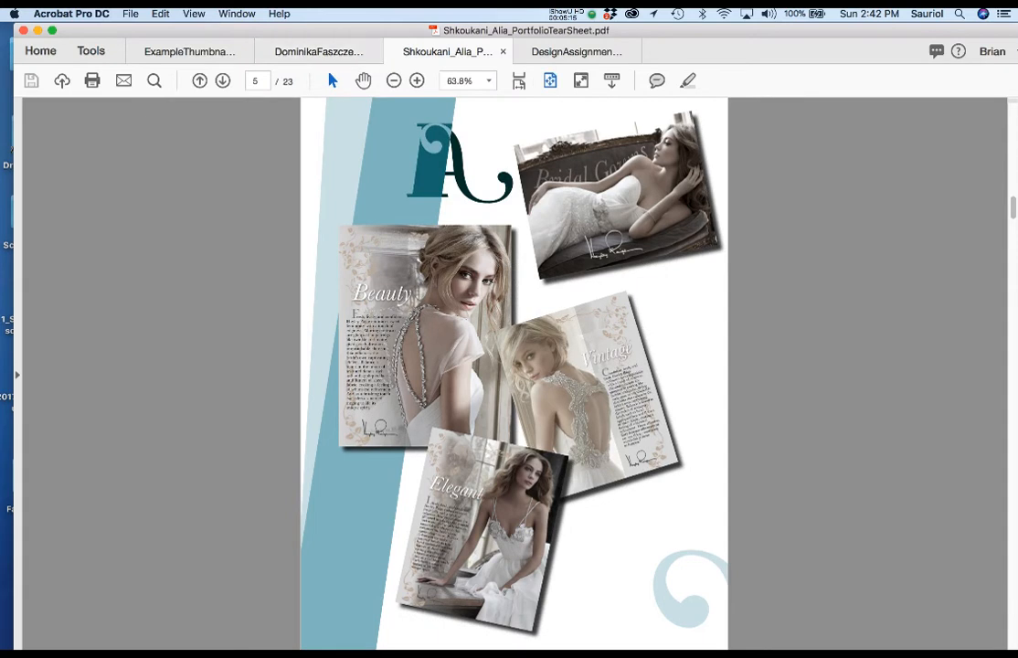
pyautogui.press('Right')
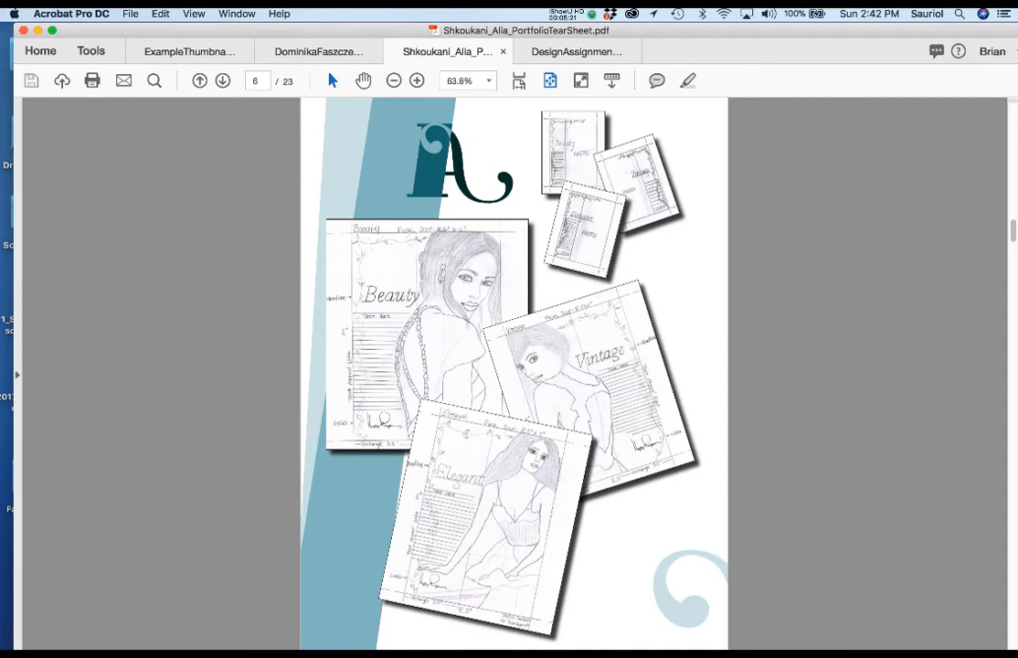
pyautogui.press('Left')
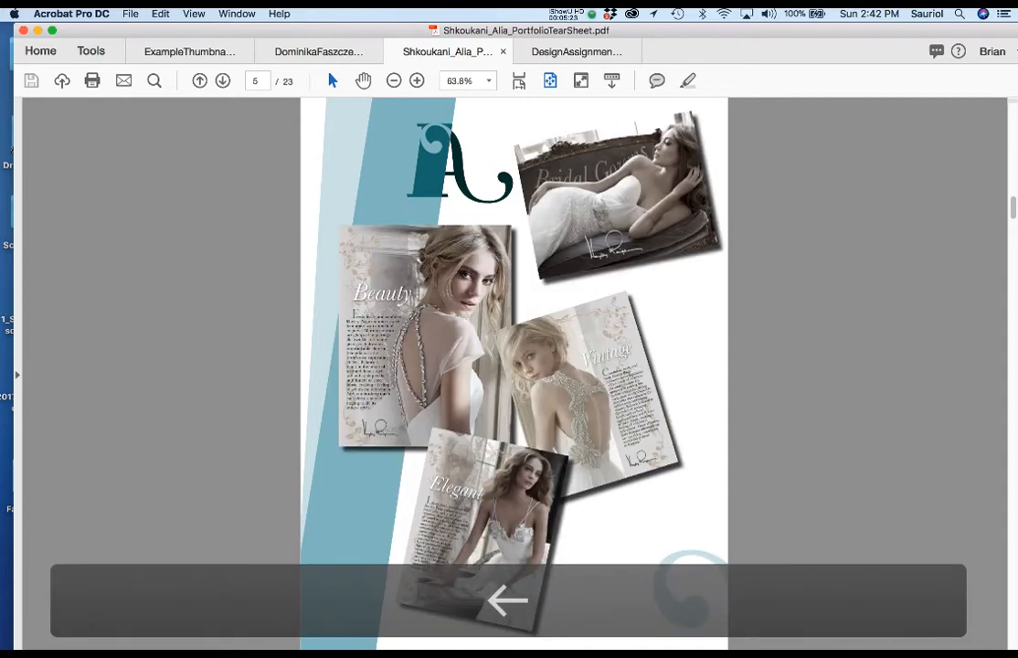
# View the bridal pencil sketches on page 6, and minimize the PDF window to bring up the Thumbnails folder in Finder
pyautogui.press('Right')
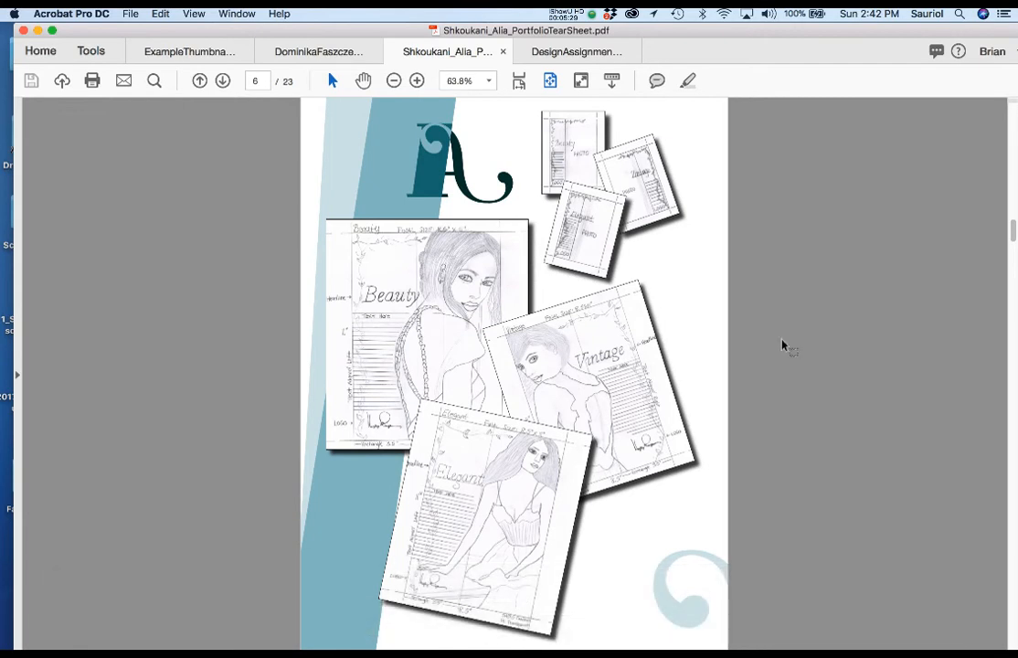
pyautogui.doubleClick(261, 31)
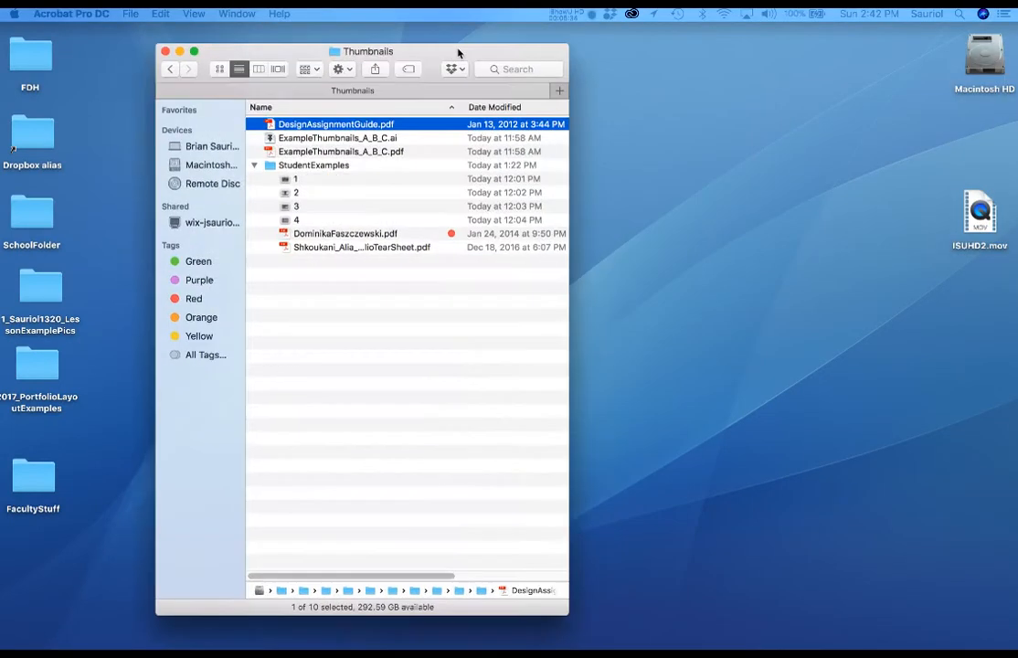
pyautogui.moveTo(458, 49); pyautogui.dragTo(482, 24)
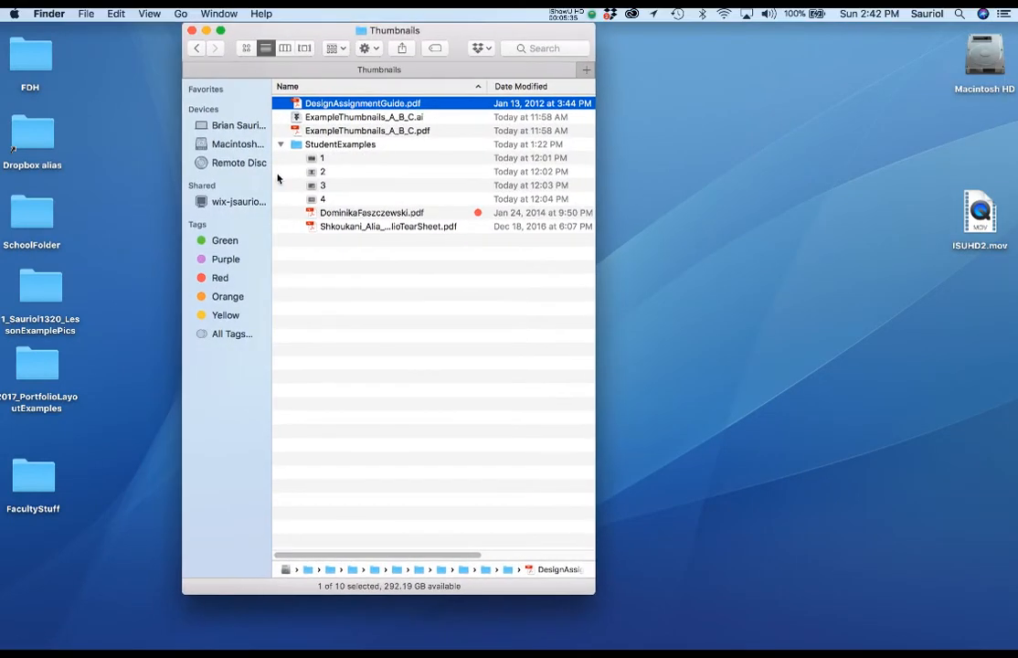
# Preview student examples 1, 2 and 3 in the StudentExamples folder, returning to example 2 before closing the preview
pyautogui.click(310, 159)
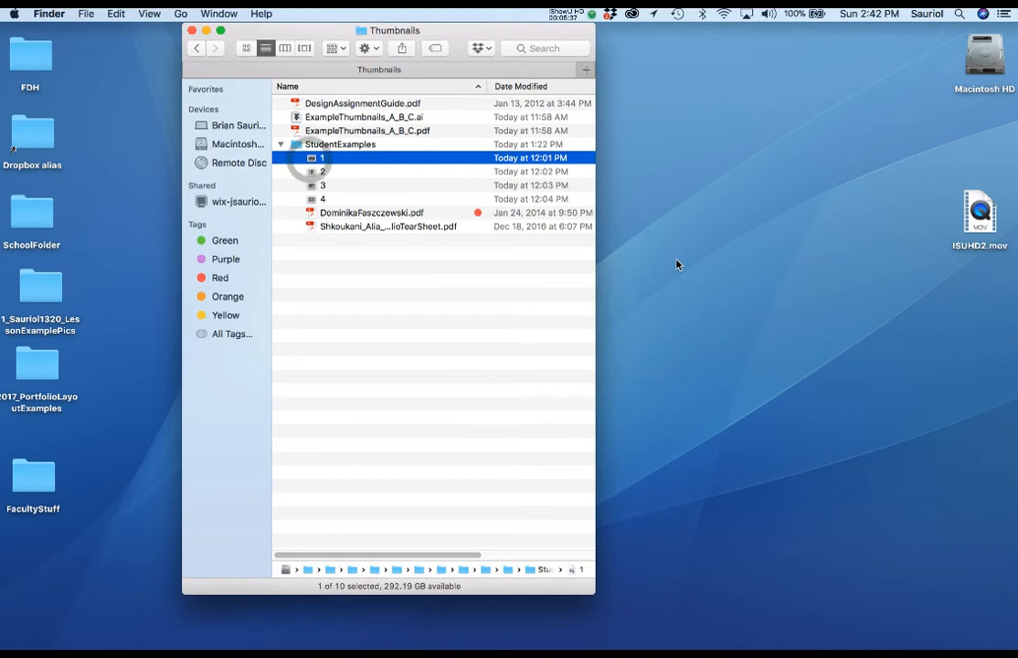
pyautogui.press('space')
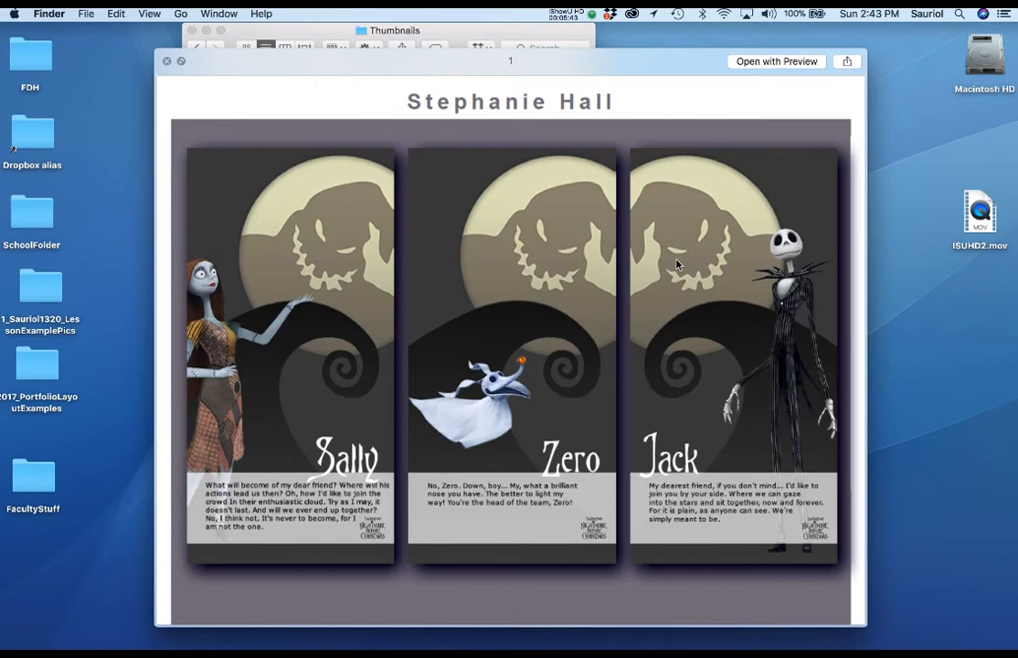
pyautogui.press('Down')
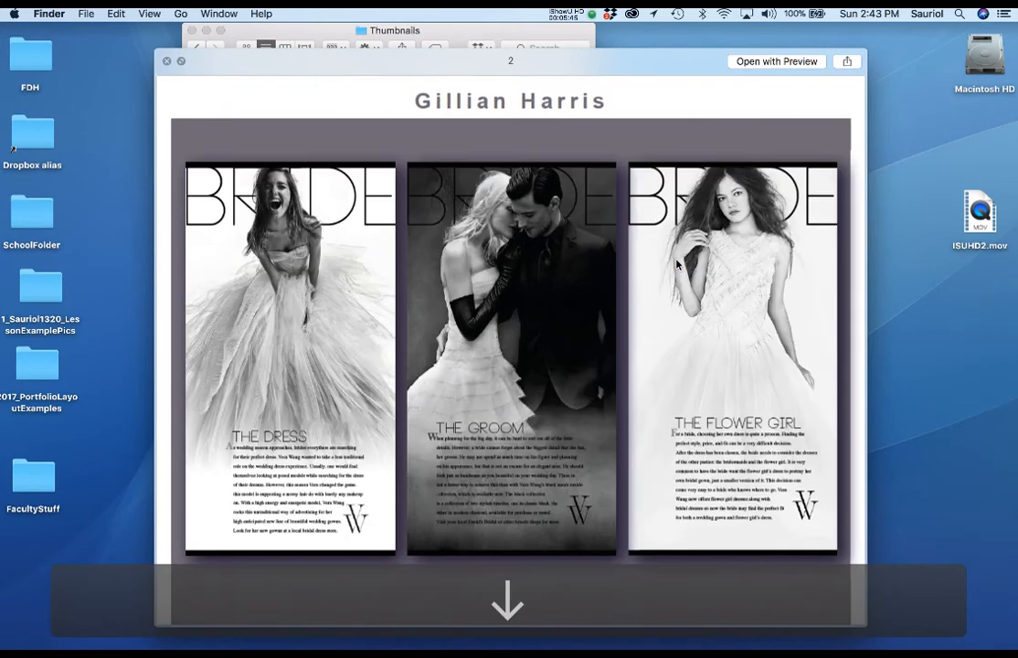
pyautogui.press('Down')
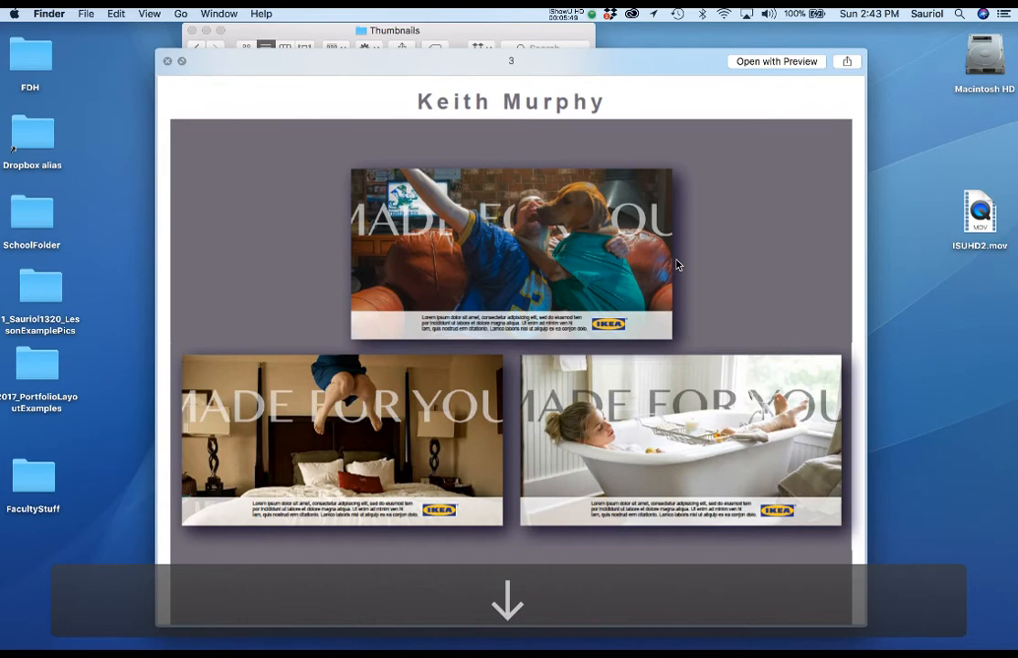
pyautogui.press('Up')
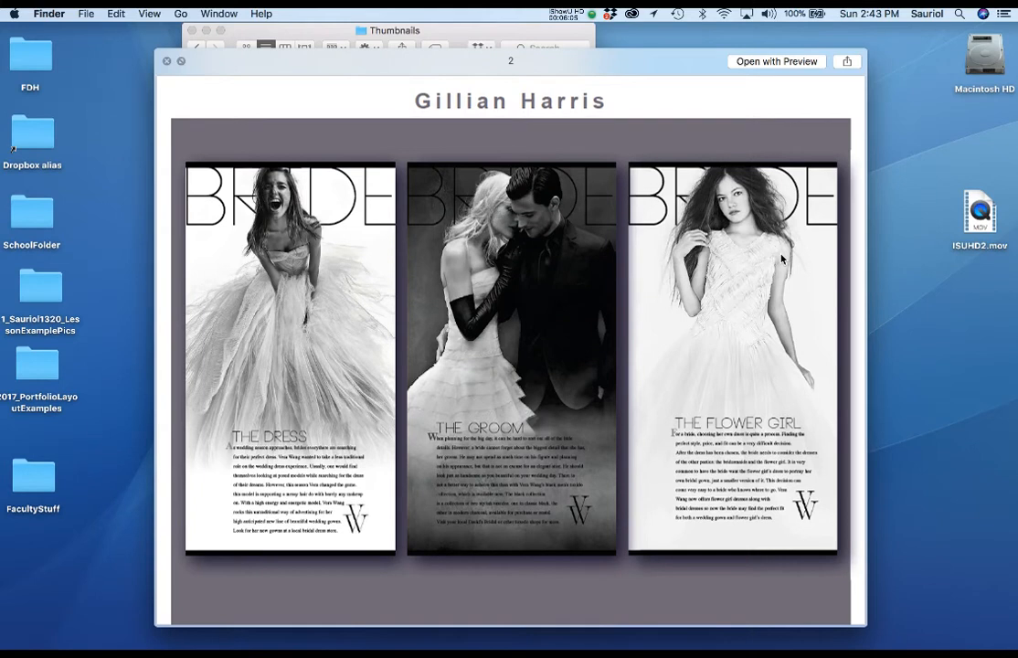
pyautogui.click(166, 61)
# Switch to Illustrator and create a landscape Letter print document, 11 x 8.5 inches, with inches as the unit
pyautogui.moveTo(7, 334)
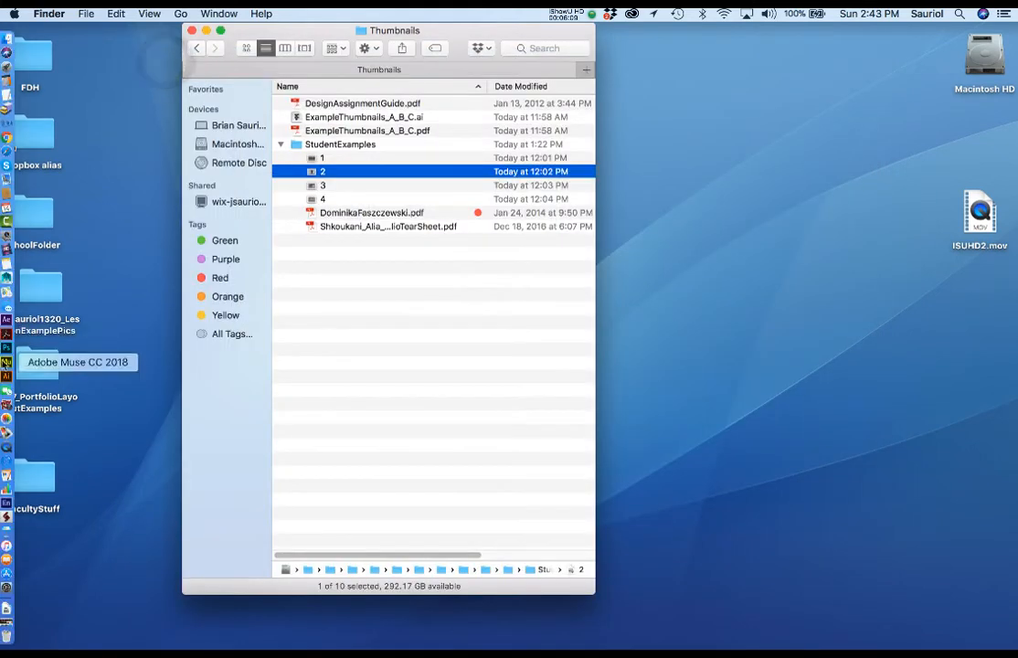
pyautogui.click(7, 377)
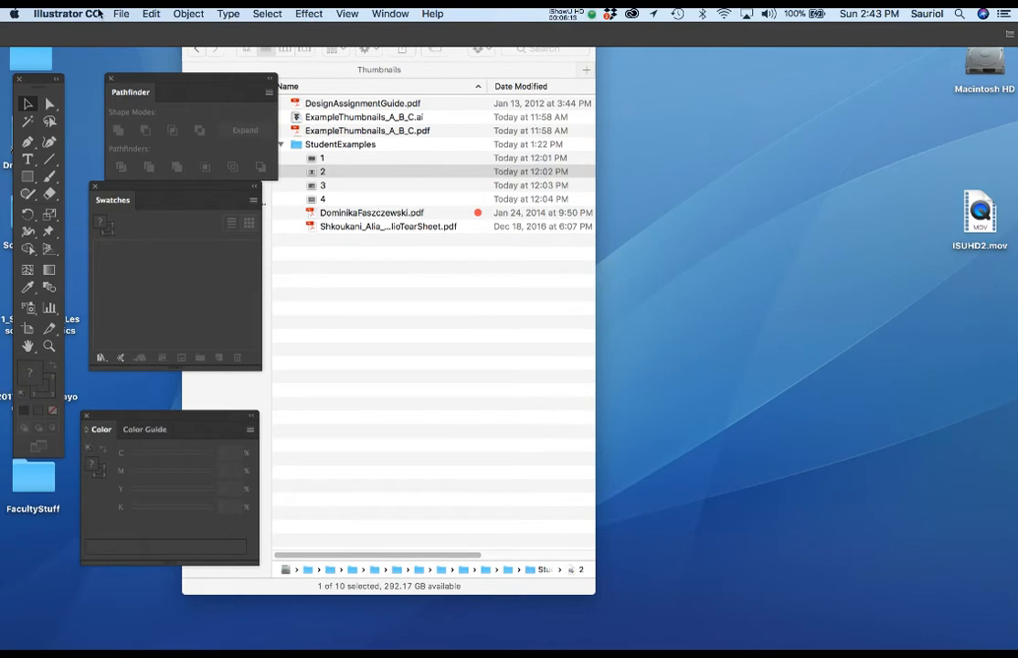
pyautogui.press('super+n')
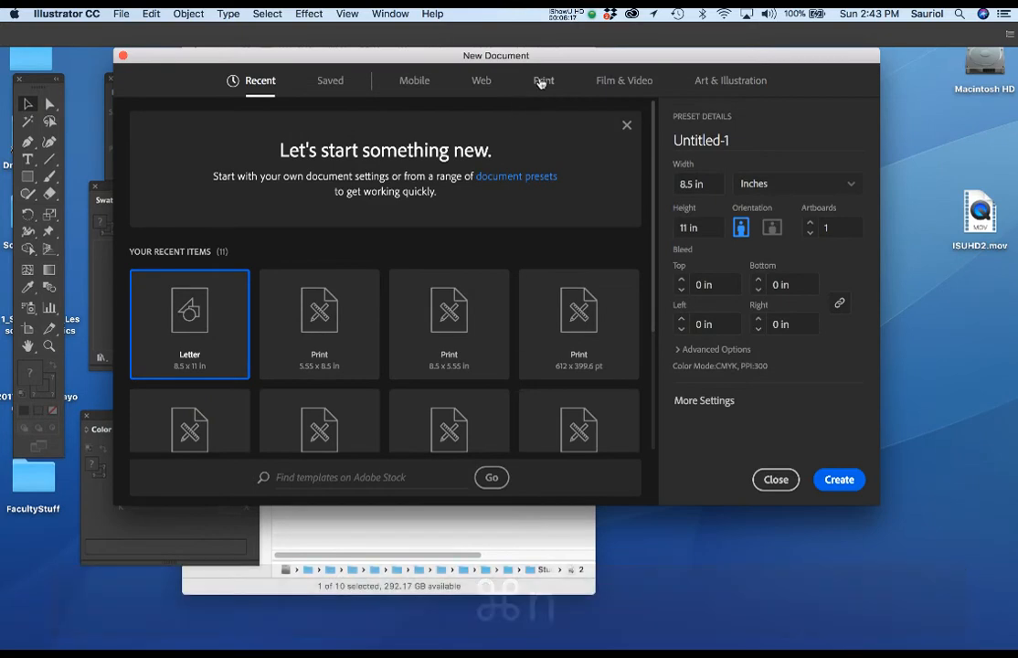
pyautogui.click(543, 80)
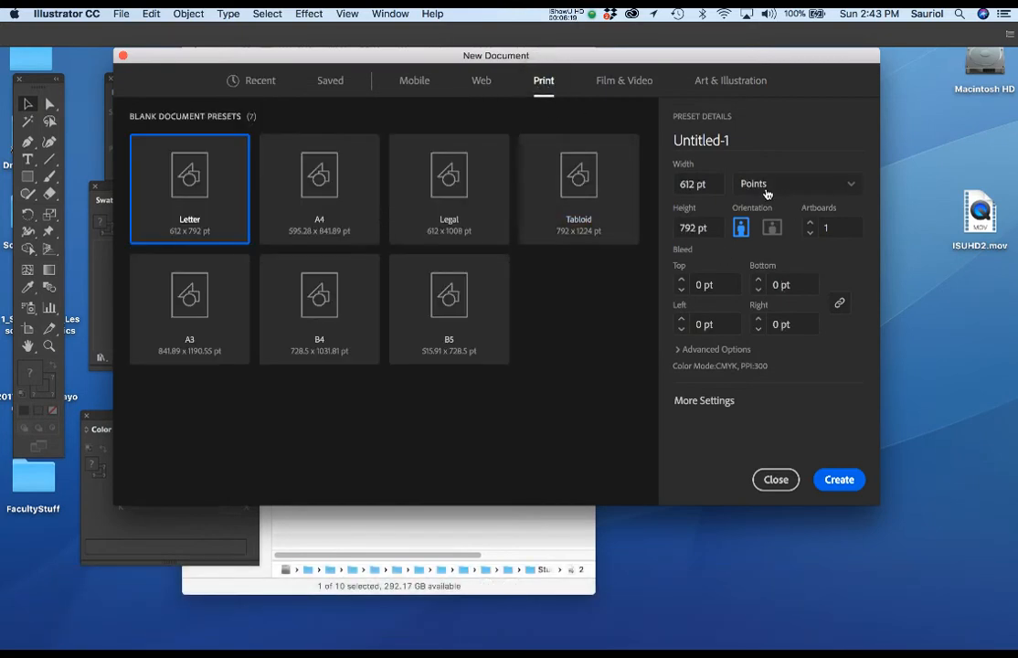
pyautogui.click(765, 185)
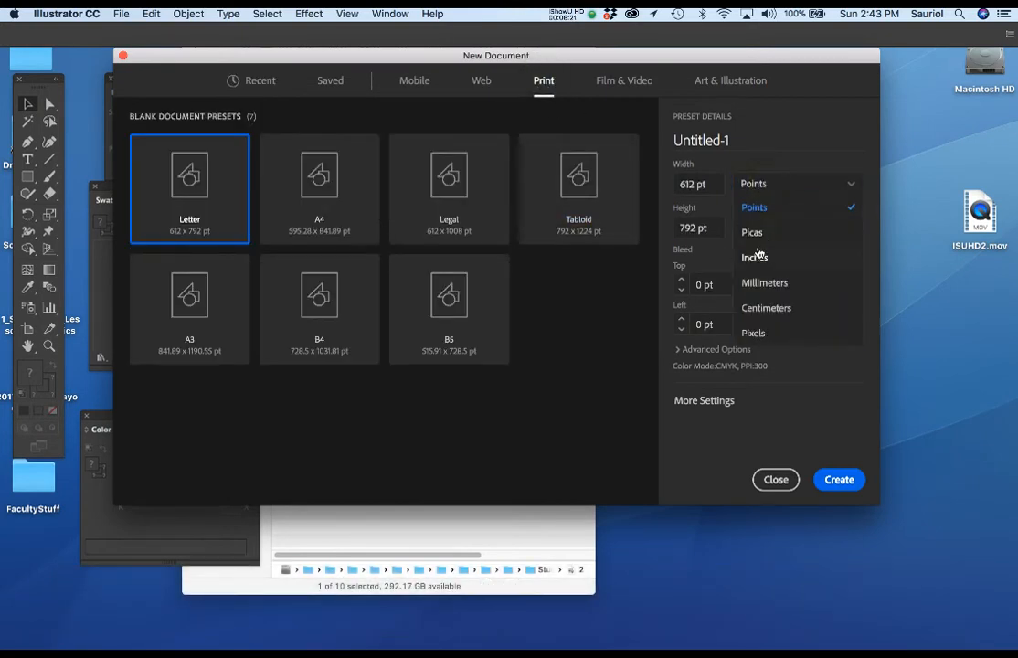
pyautogui.click(760, 257)
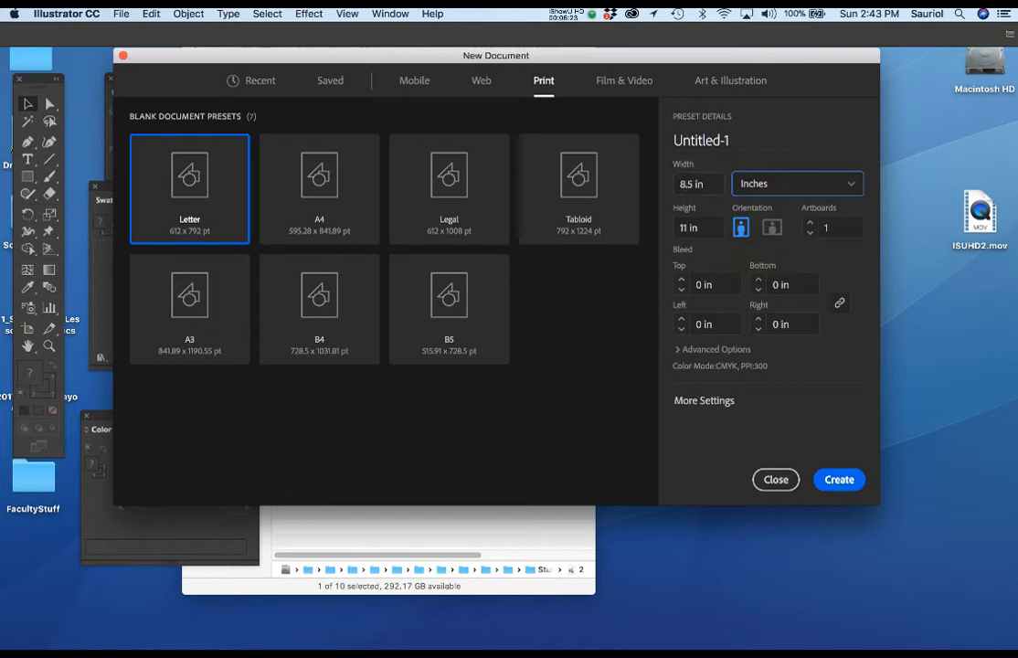
pyautogui.click(771, 229)
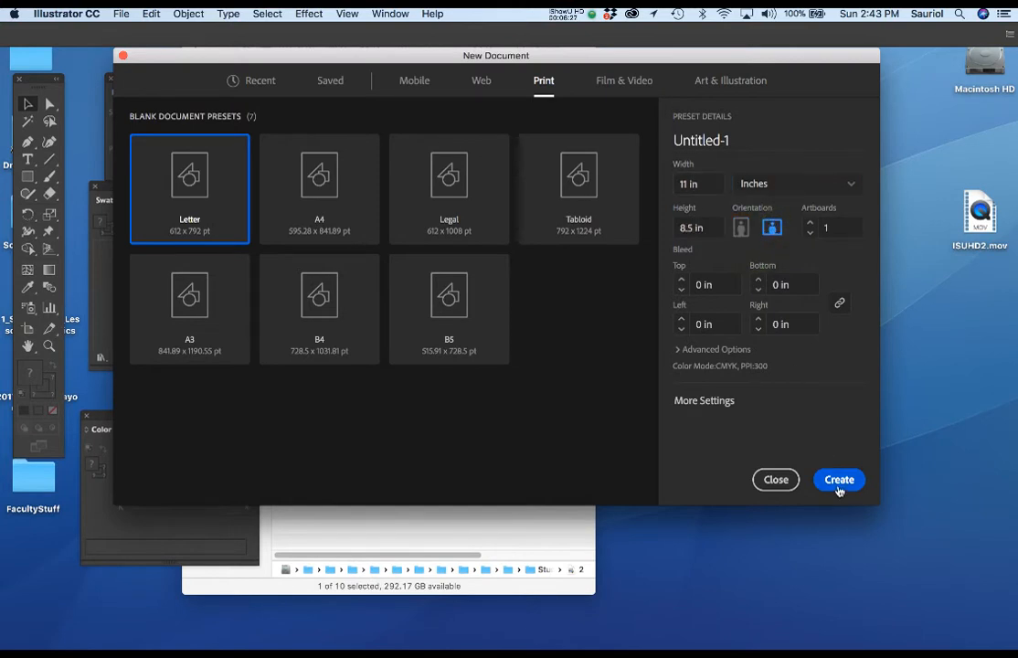
pyautogui.click(839, 482)
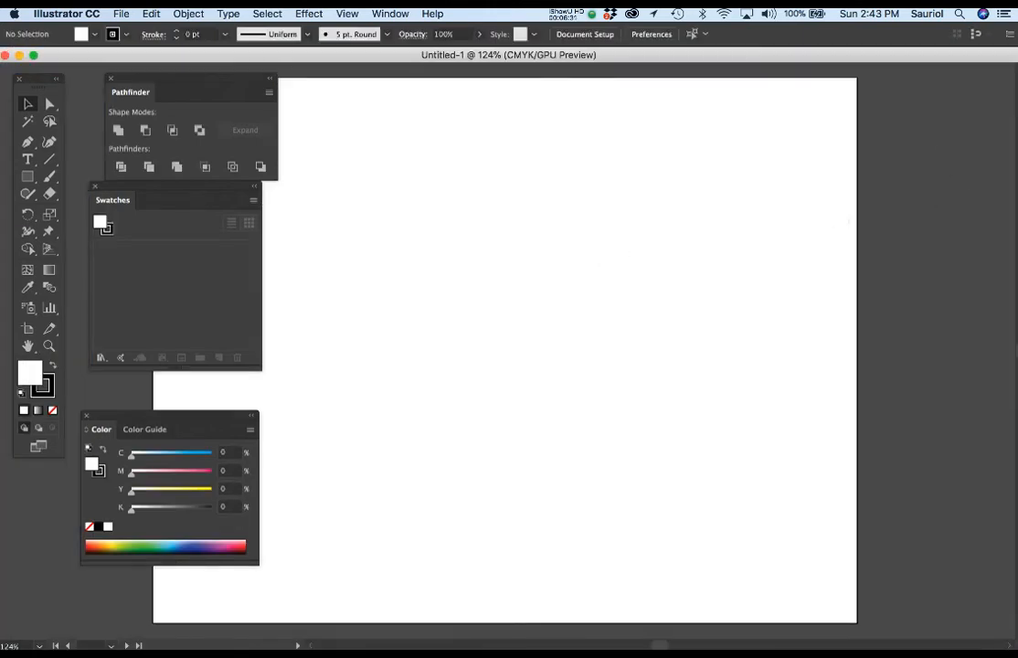
# Clear the workspace around the artboard by closing Pathfinder, moving Swatches and Color aside, and placing Layers beside the page
pyautogui.moveTo(1016, 270); pyautogui.dragTo(918, 89)
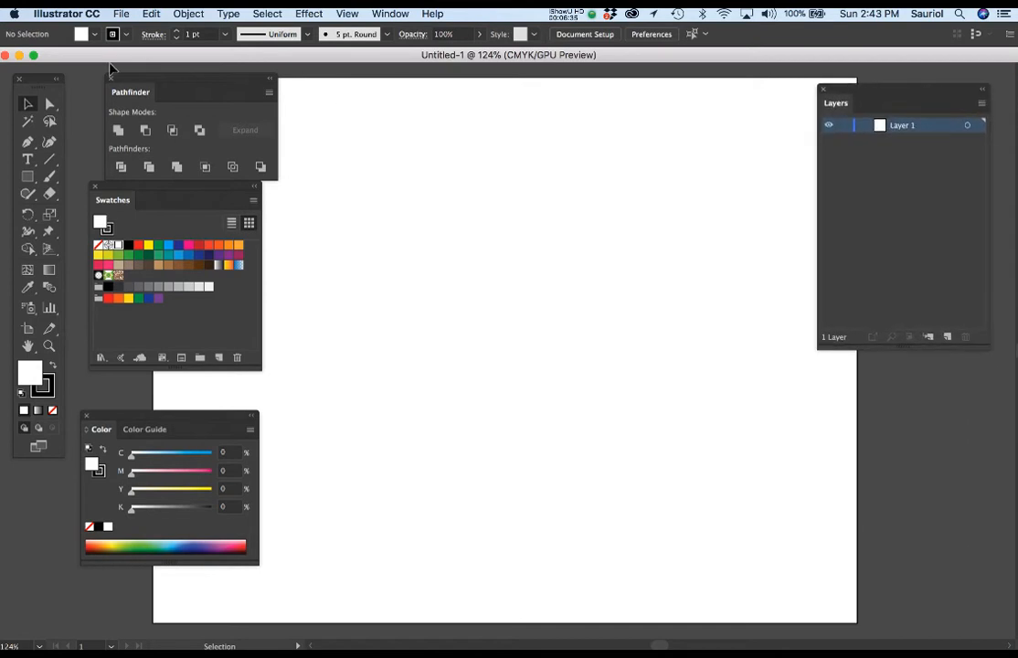
pyautogui.click(110, 77)
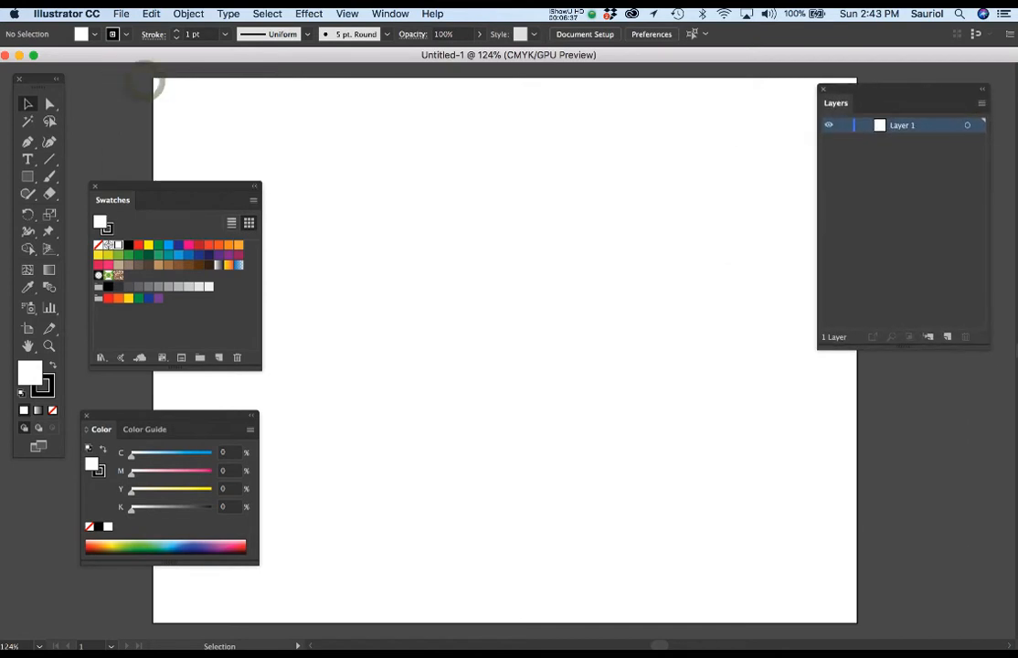
pyautogui.moveTo(136, 188); pyautogui.dragTo(1016, 293)
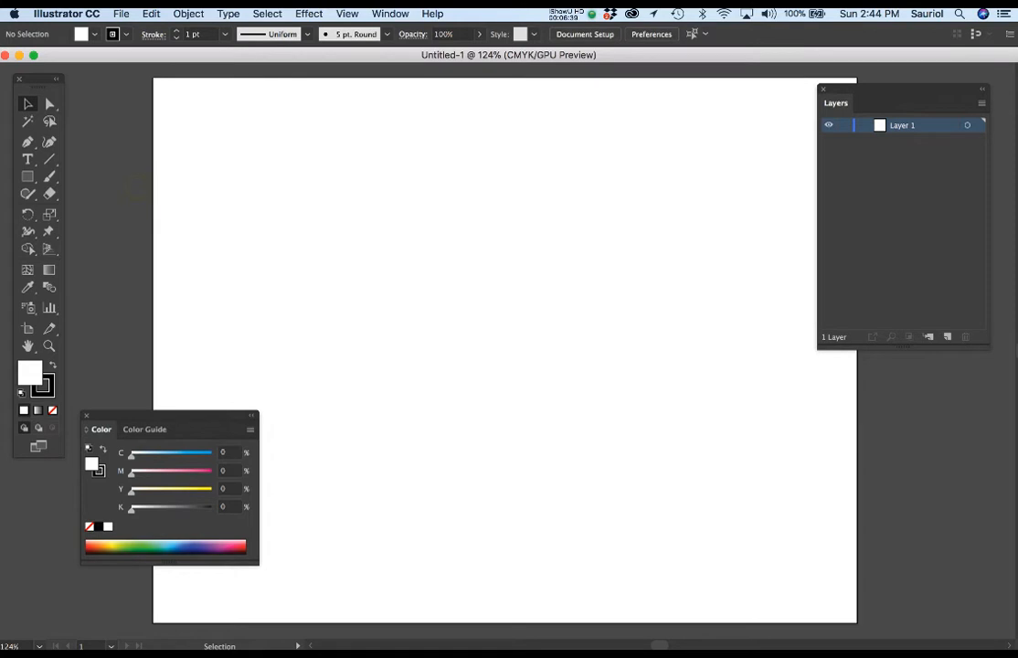
pyautogui.moveTo(167, 418); pyautogui.dragTo(1016, 494)
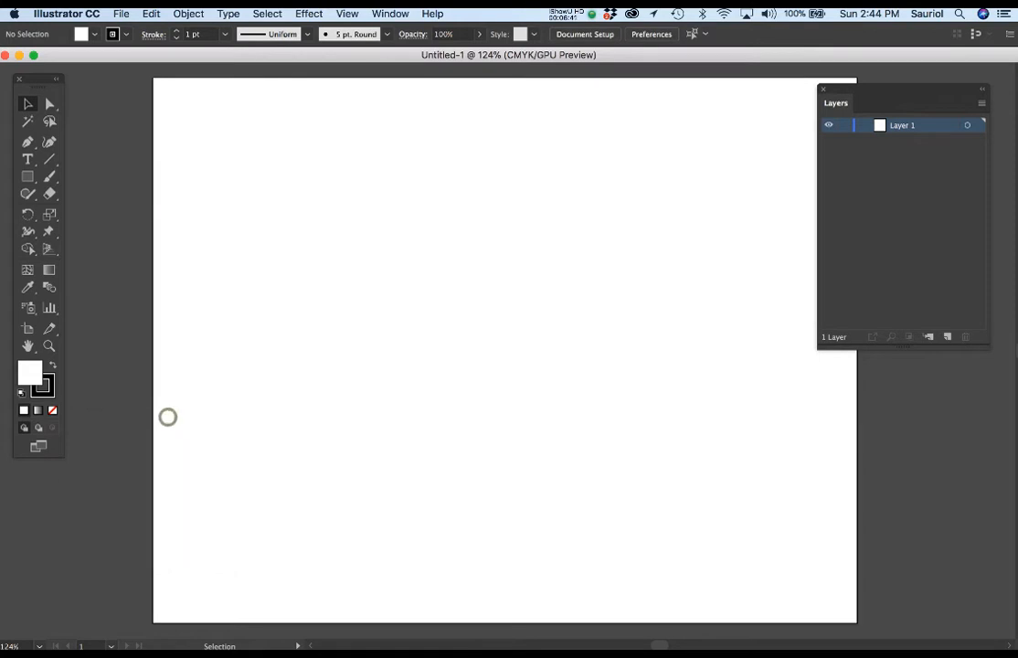
pyautogui.moveTo(495, 399); pyautogui.dragTo(450, 394)
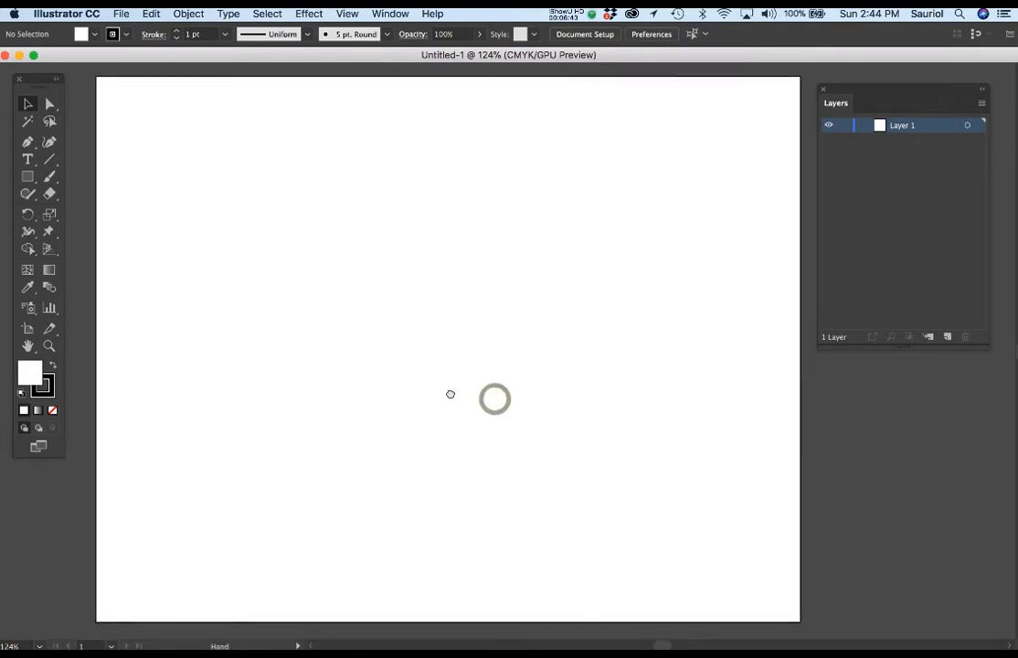
# Create a rectangle 6 in wide and 9 in high on the artboard
pyautogui.click(29, 179)
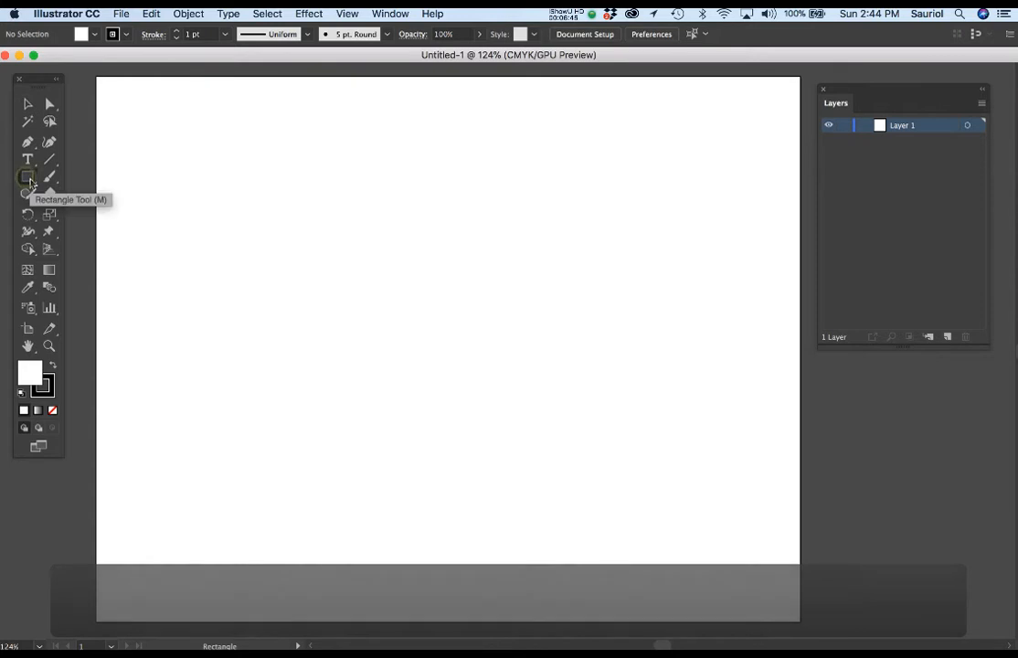
pyautogui.scroll(-1, 311, 174)
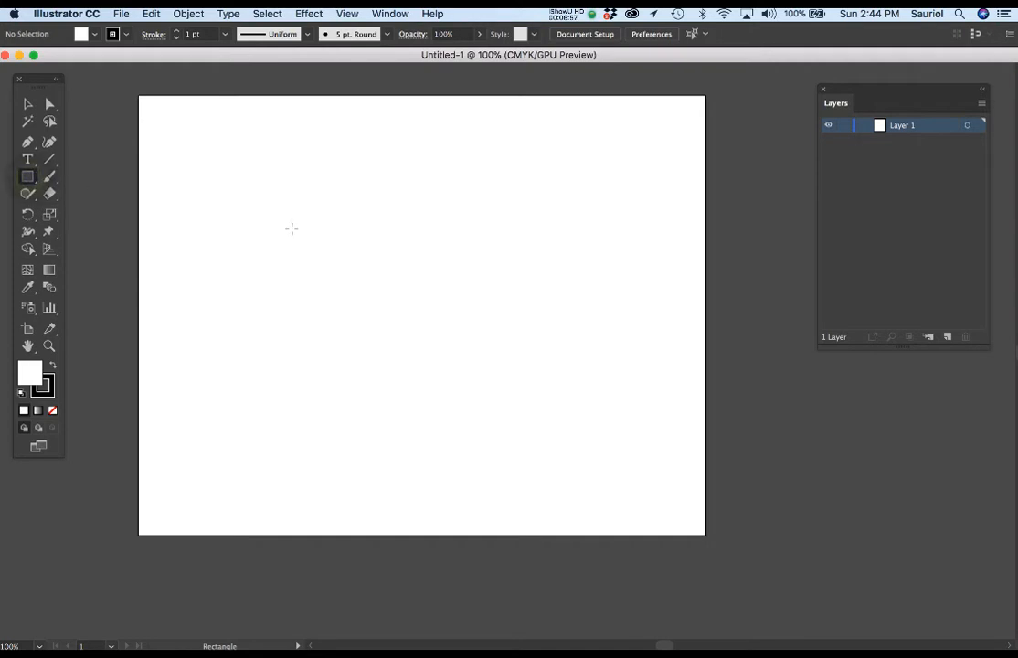
pyautogui.click(291, 228)
pyautogui.moveTo(127, 96); pyautogui.dragTo(358, 203)
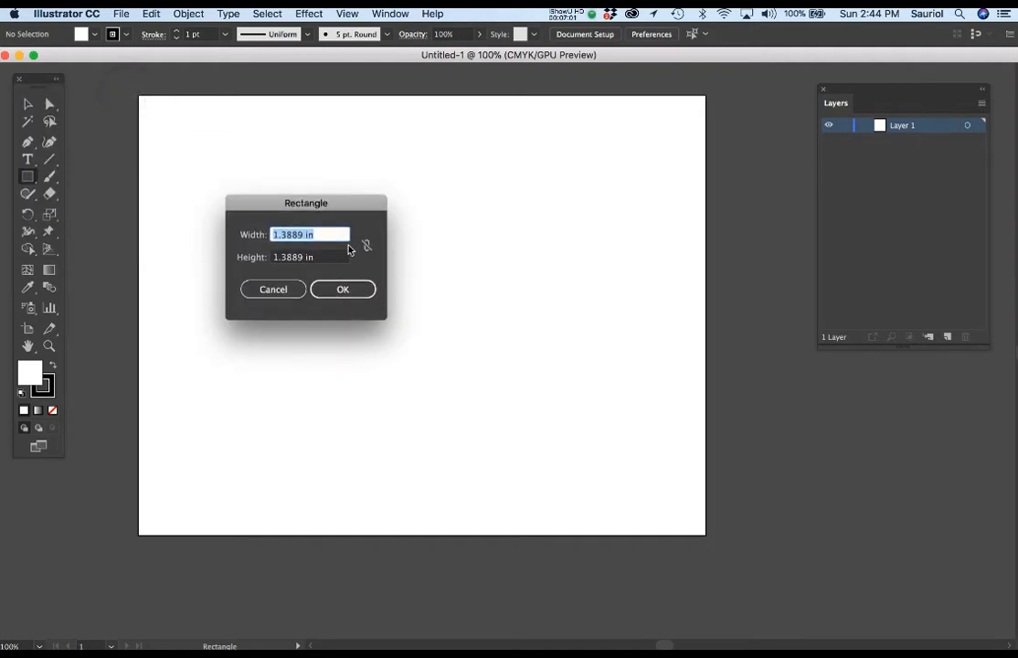
pyautogui.write('6')
pyautogui.press('Tab')
pyautogui.write('9')
pyautogui.press('Tab')
pyautogui.press('Return')
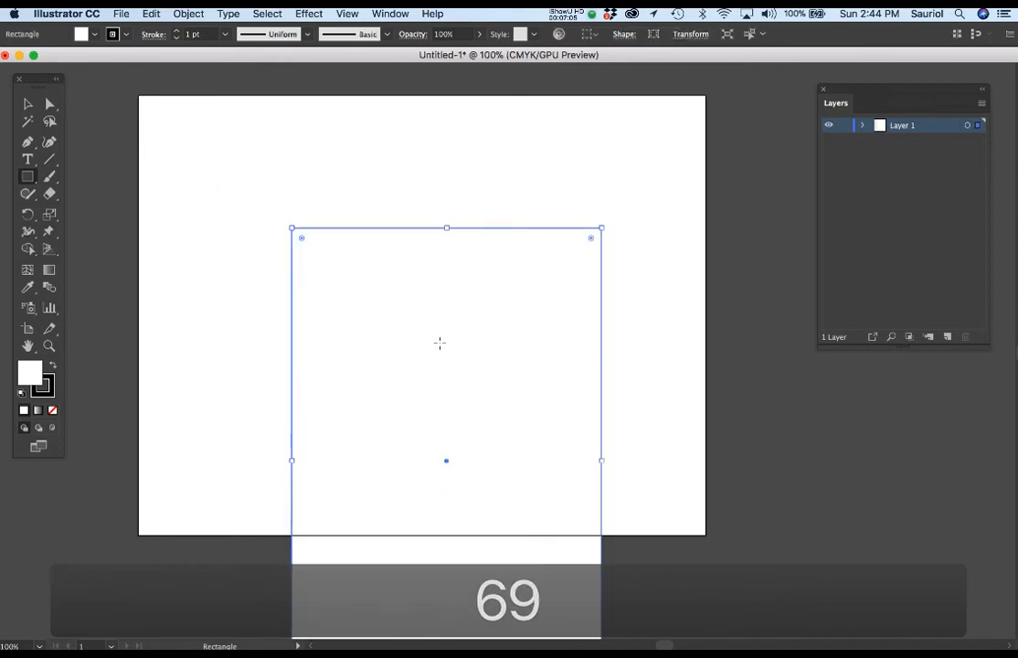
# Scale the rectangle proportionally to about half its size and position it within the left part of the artboard
pyautogui.scroll(-1, 439, 342)
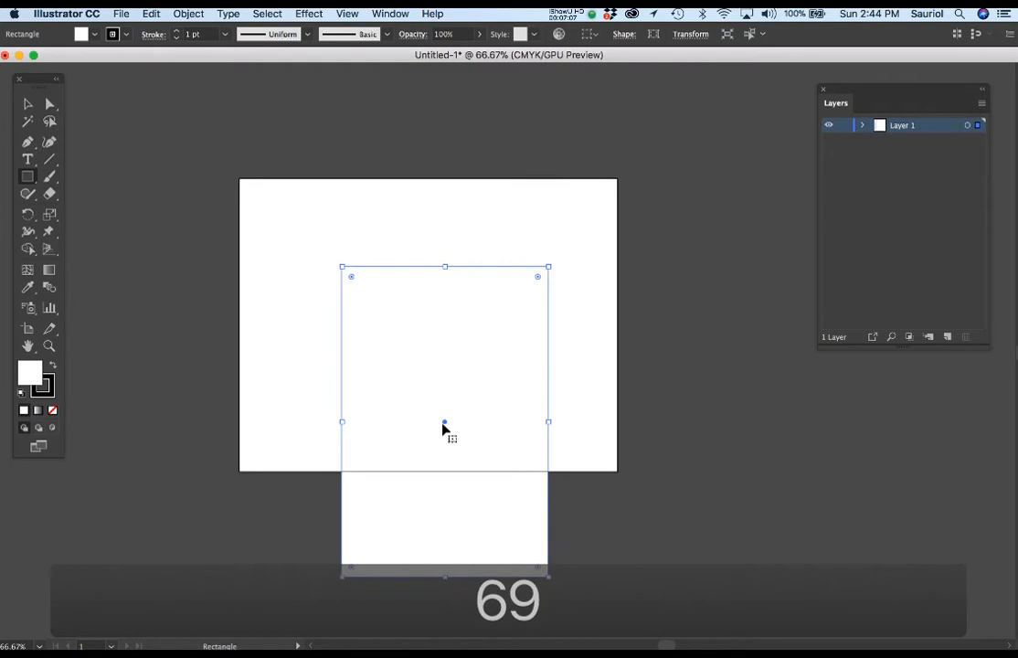
pyautogui.scroll(1, 463, 397)
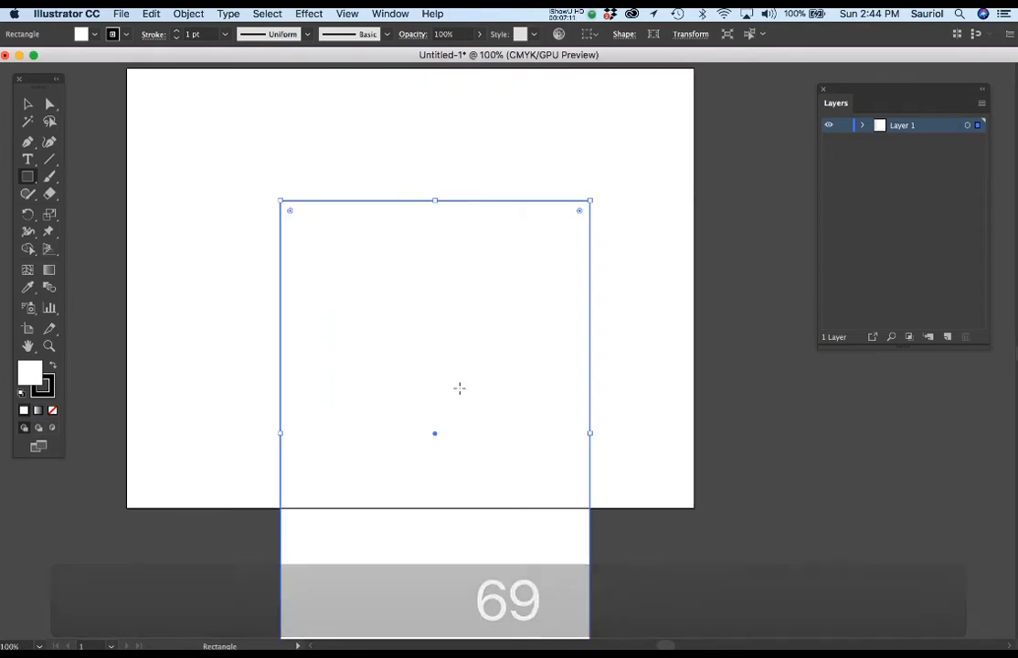
pyautogui.scroll(-1, 466, 377)
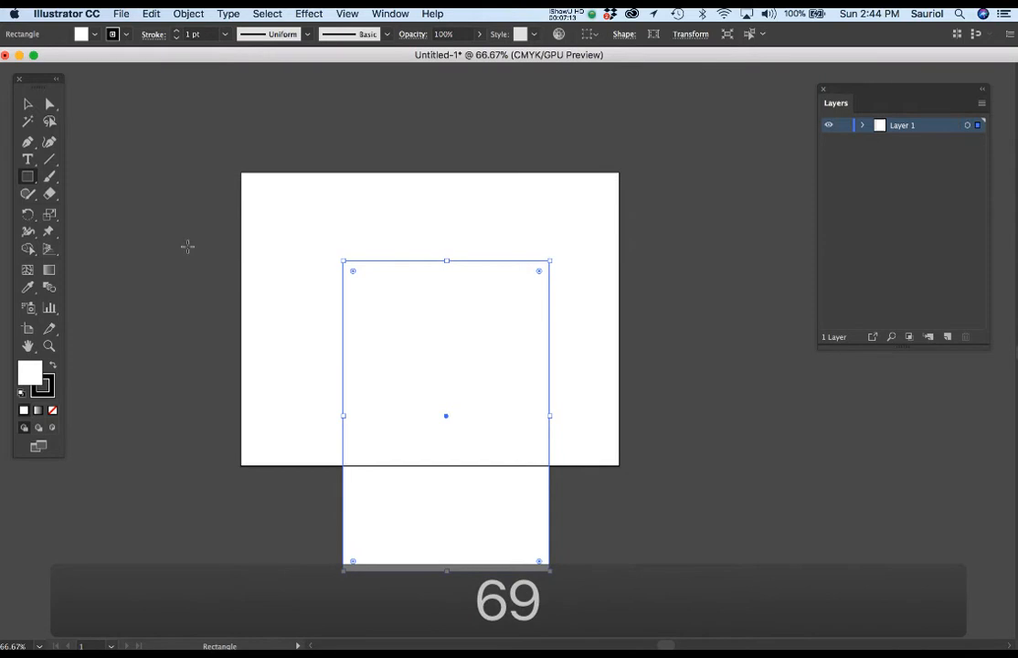
pyautogui.click(29, 104)
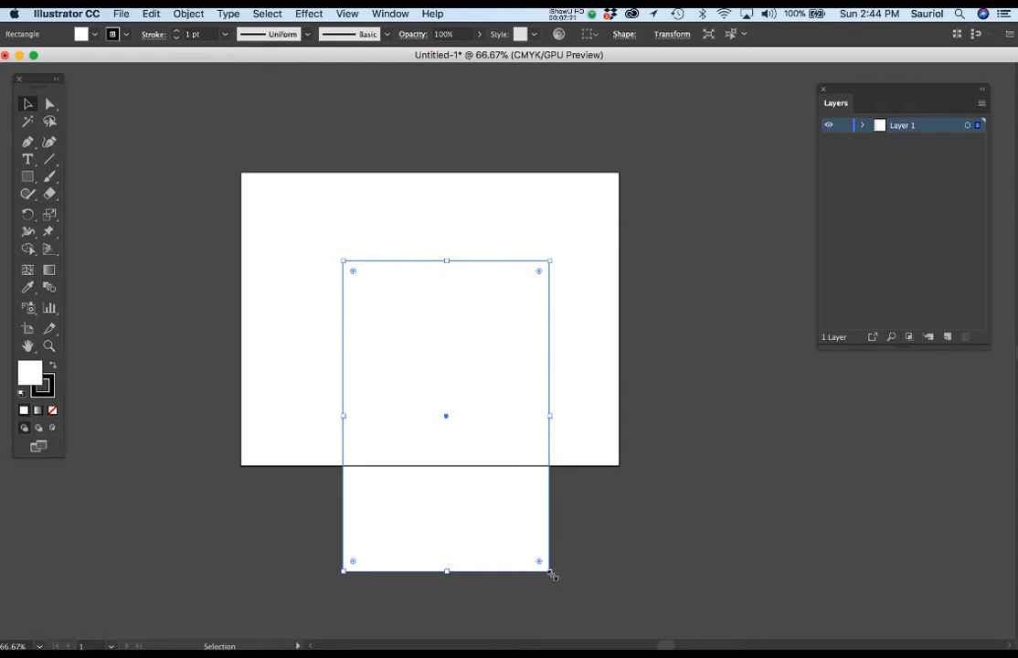
pyautogui.moveTo(551, 572)
pyautogui.mouseDown()
pyautogui.moveTo(430, 438)
pyautogui.moveTo(448, 475)
pyautogui.moveTo(473, 491)
pyautogui.moveTo(454, 439)
pyautogui.moveTo(399, 365)
pyautogui.moveTo(361, 365)
pyautogui.mouseUp()
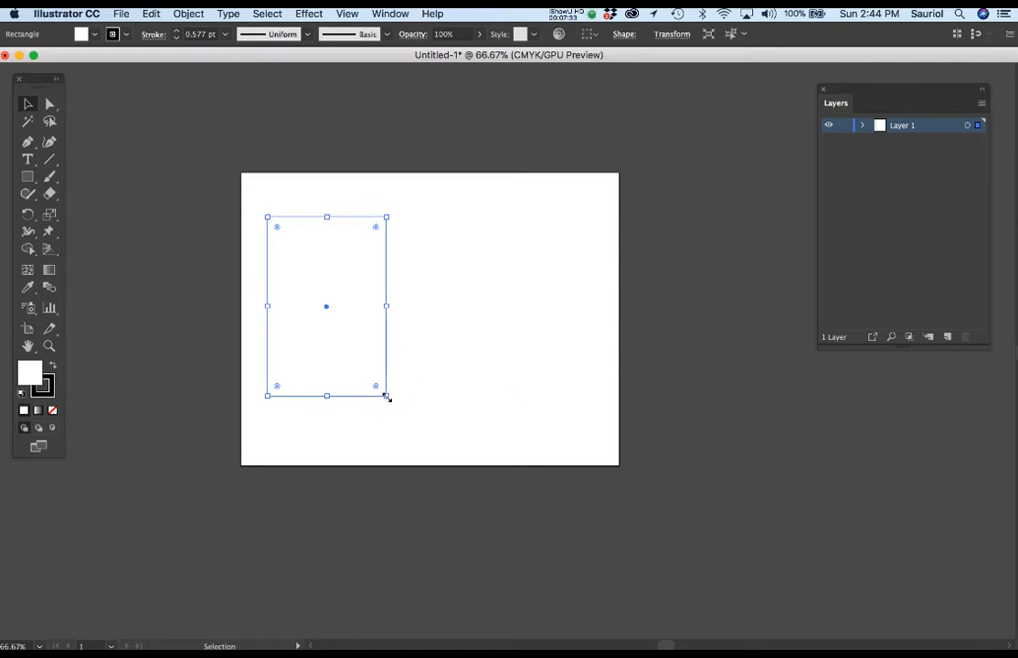
pyautogui.moveTo(387, 397); pyautogui.dragTo(371, 373)
pyautogui.moveTo(430, 362); pyautogui.dragTo(422, 390)
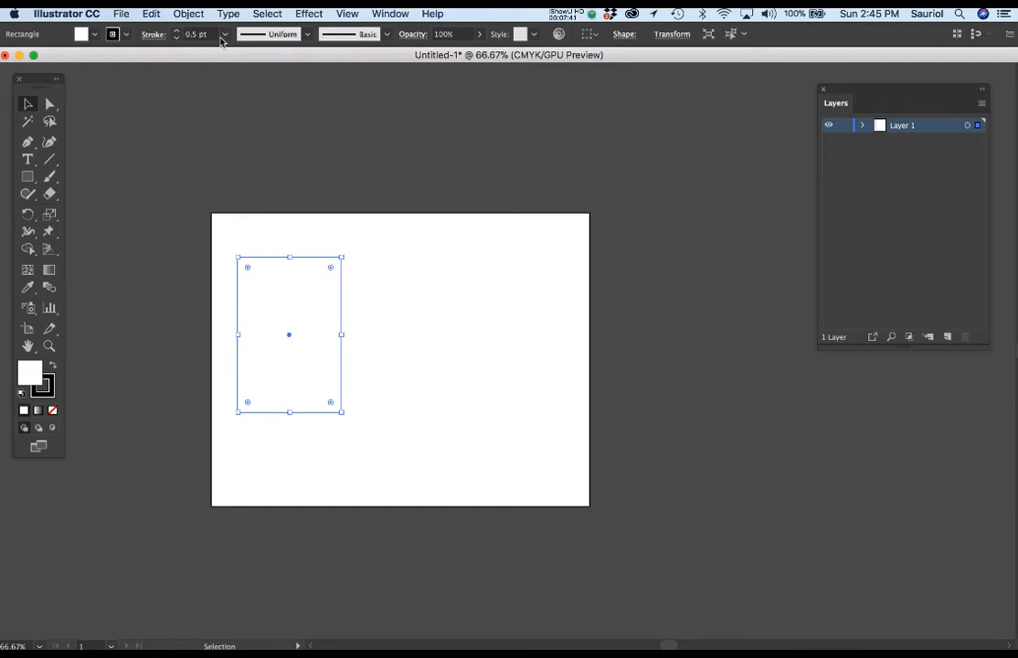
# Bring the Stroke settings beside the artboard and set the rectangle's stroke weight to 1 pt
pyautogui.click(385, 10)
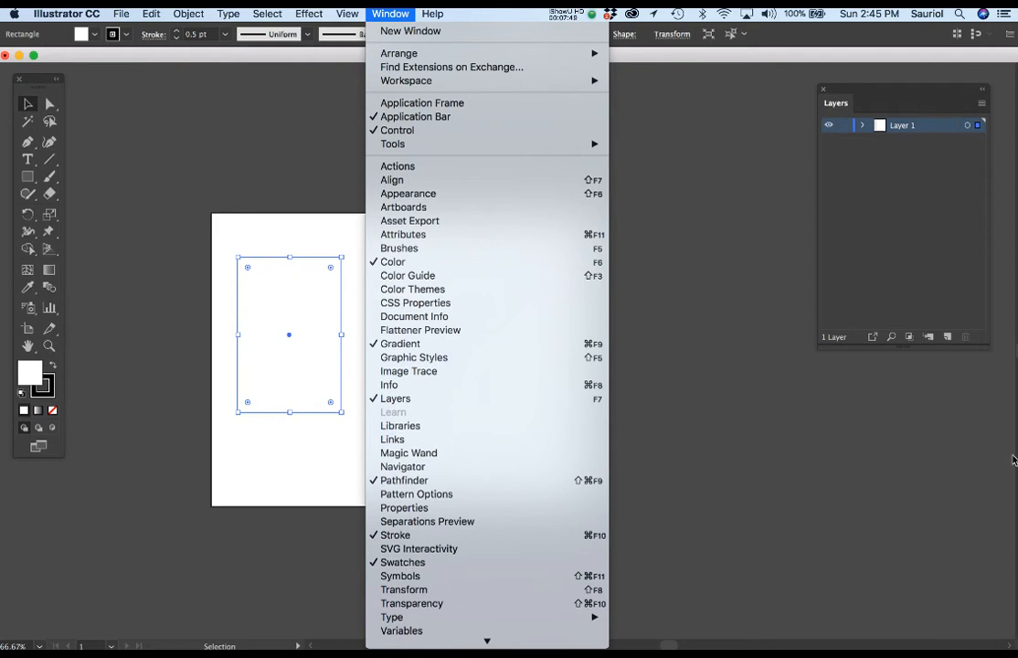
pyautogui.click(796, 255)
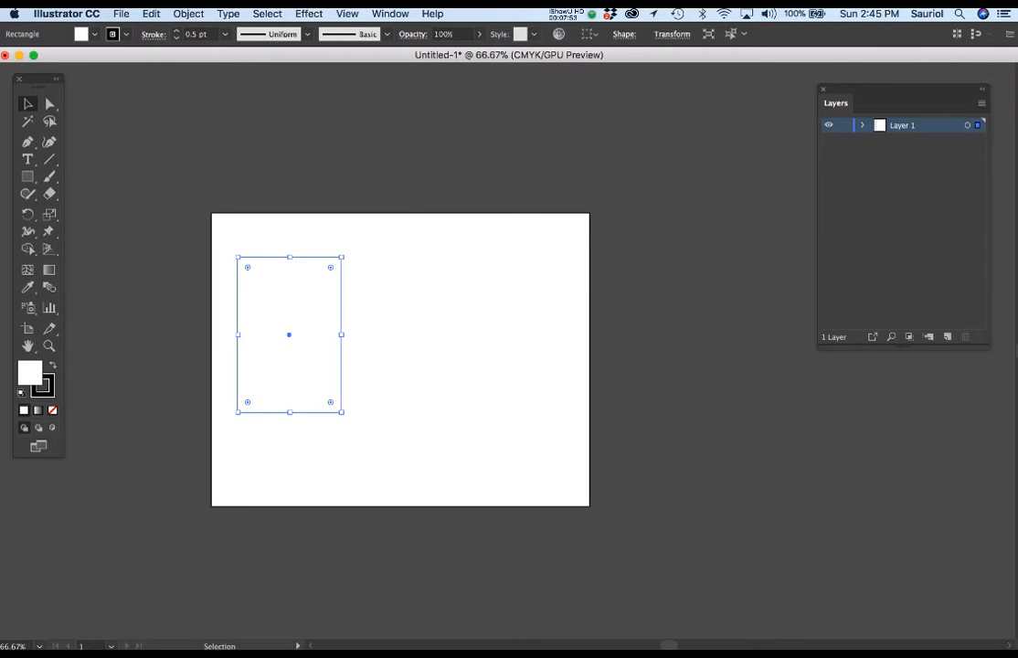
pyautogui.moveTo(1017, 200)
pyautogui.mouseDown()
pyautogui.moveTo(710, 159)
pyautogui.moveTo(706, 278)
pyautogui.mouseUp()
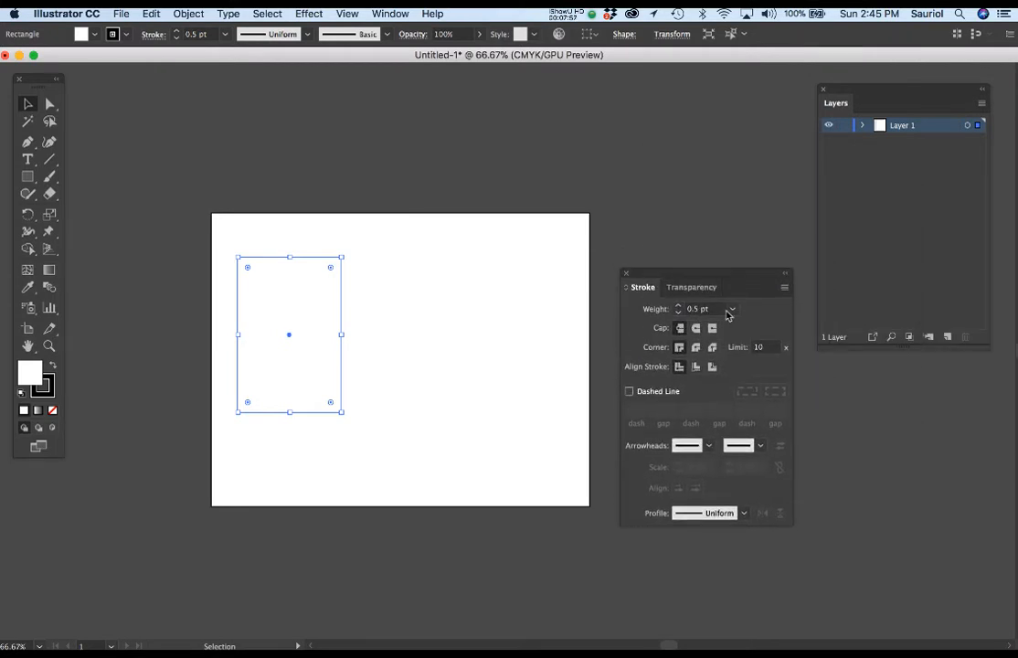
pyautogui.click(731, 310)
pyautogui.click(748, 363)
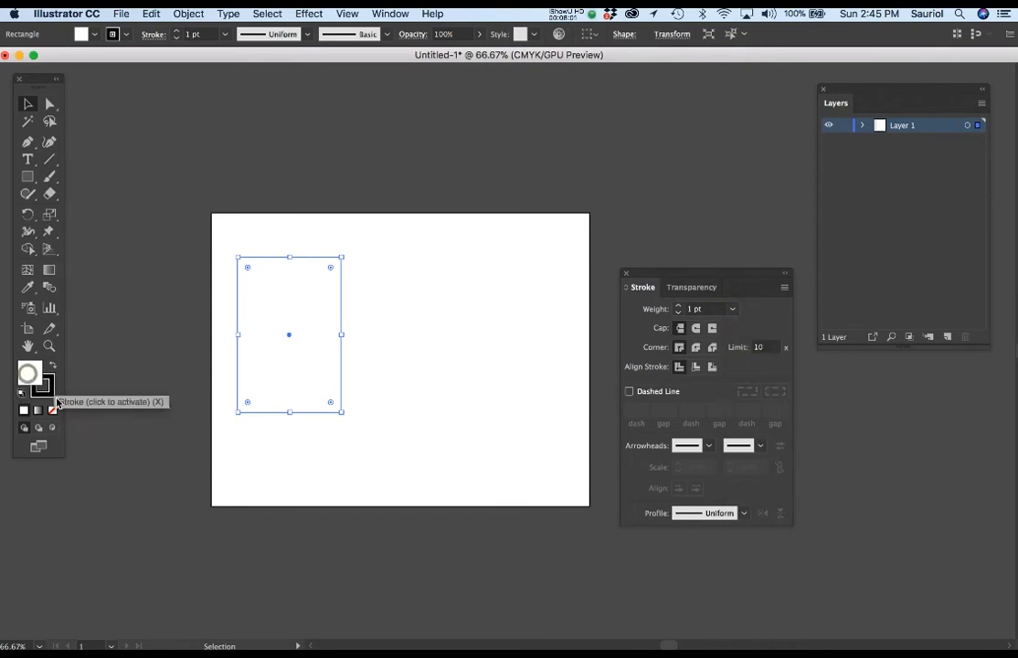
# Set the rectangle's fill to None while keeping its black stroke, and place the Stroke settings beside the artboard below Layers
pyautogui.moveTo(37, 80); pyautogui.dragTo(79, 82)
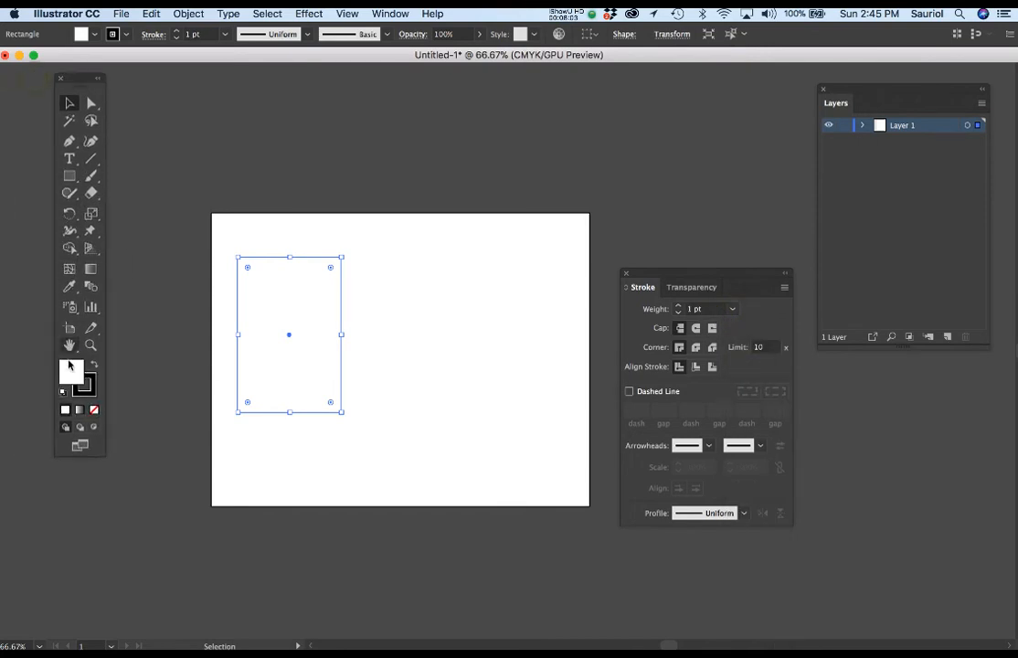
pyautogui.click(66, 369)
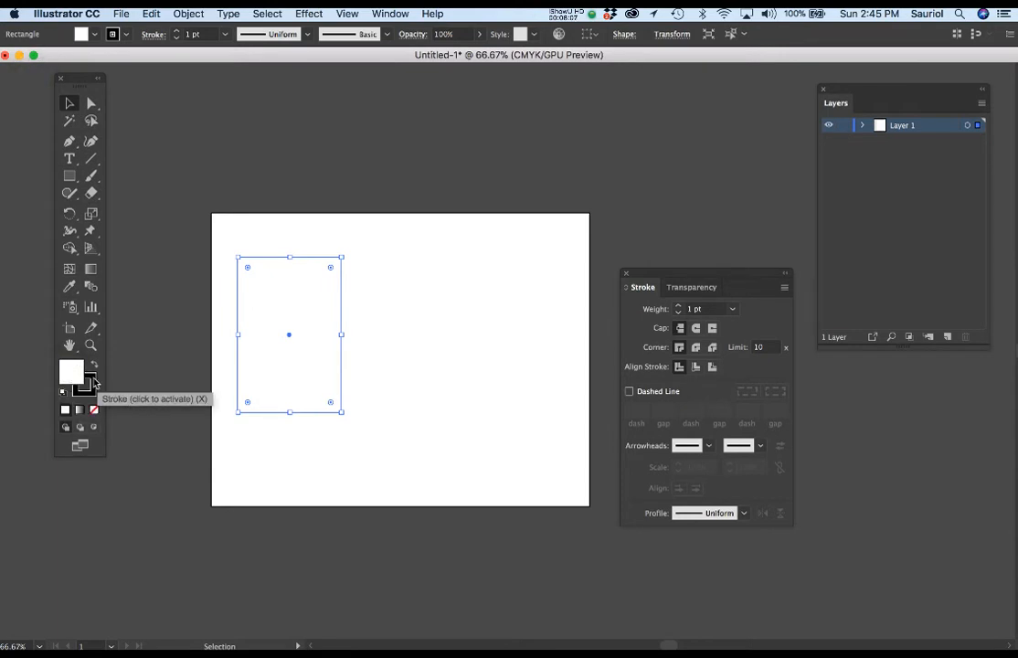
pyautogui.click(92, 388)
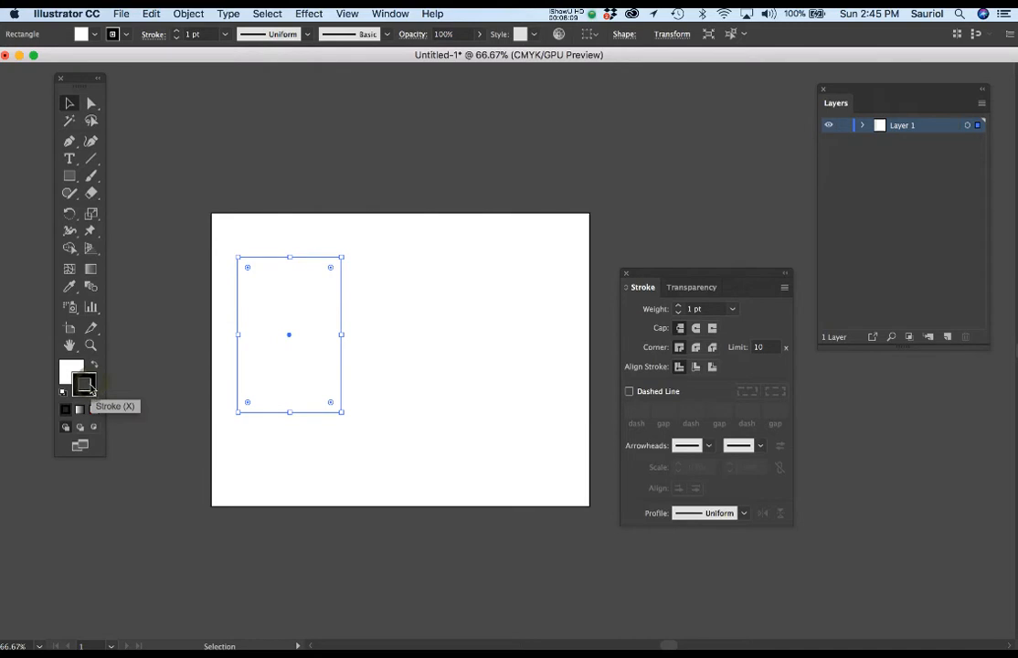
pyautogui.click(64, 370)
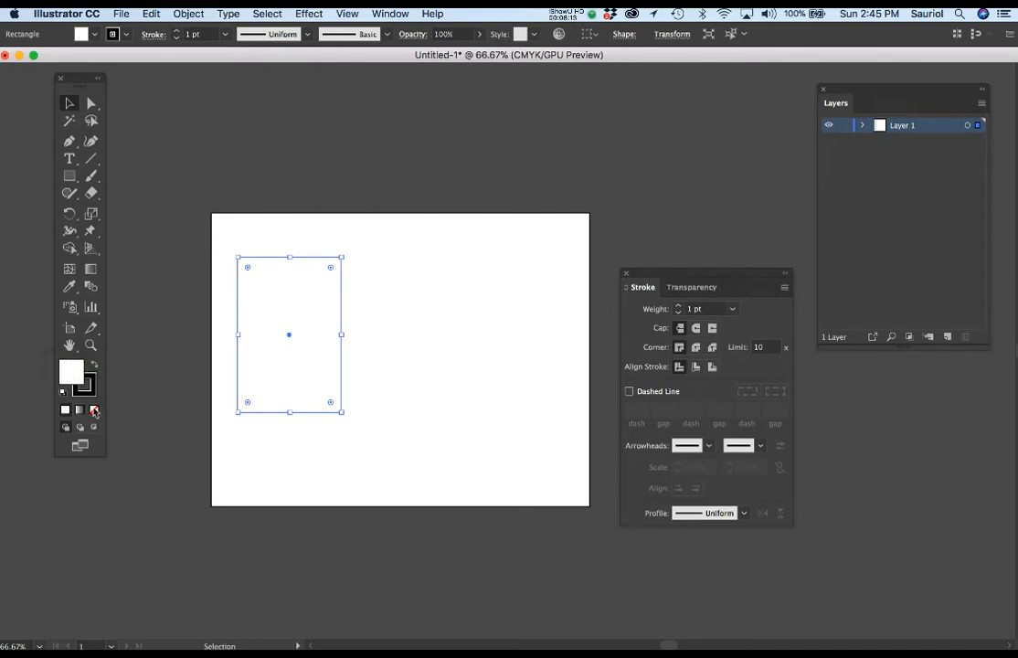
pyautogui.click(77, 392)
pyautogui.click(94, 411)
pyautogui.press('super+1')
pyautogui.moveTo(727, 279)
pyautogui.mouseDown()
pyautogui.moveTo(958, 419)
pyautogui.moveTo(940, 372)
pyautogui.mouseUp()
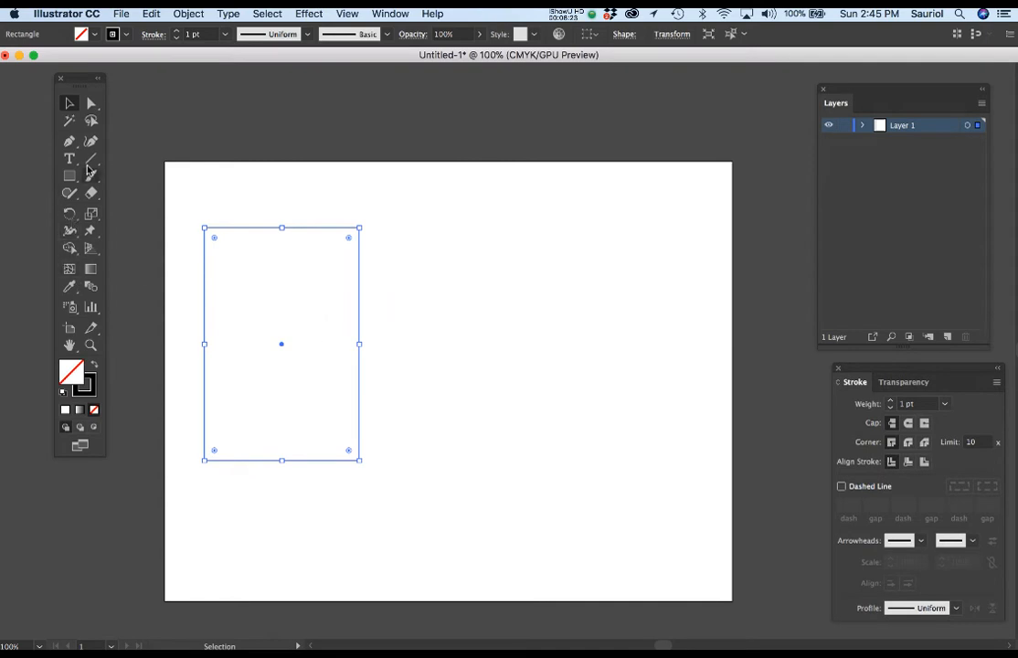
# Move the rectangle slightly lower on the page, first with the Selection tool and again with the Free Transform tool
pyautogui.click(69, 102)
pyautogui.moveTo(259, 234)
pyautogui.mouseDown()
pyautogui.moveTo(263, 252)
pyautogui.moveTo(344, 259)
pyautogui.moveTo(321, 266)
pyautogui.moveTo(262, 246)
pyautogui.mouseUp()
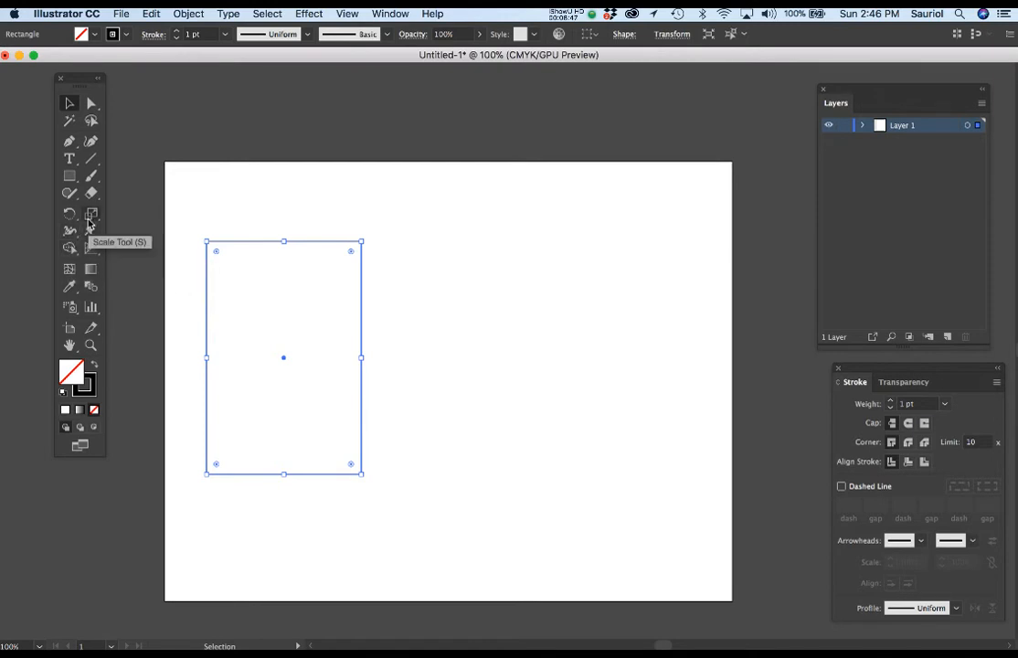
pyautogui.click(90, 232)
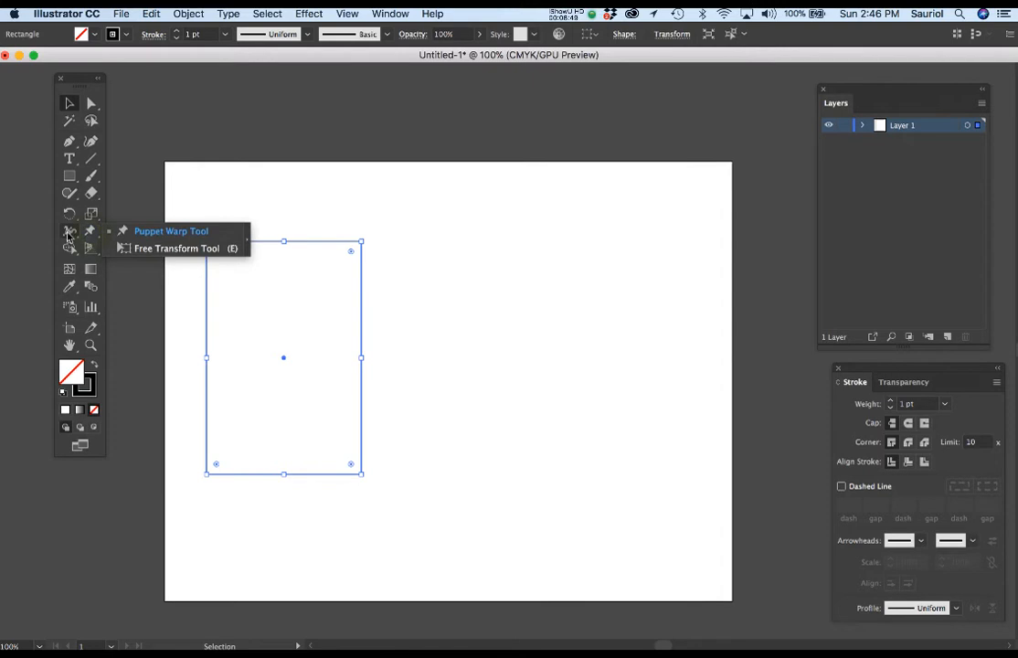
pyautogui.click(69, 232)
pyautogui.click(90, 231)
pyautogui.click(90, 232)
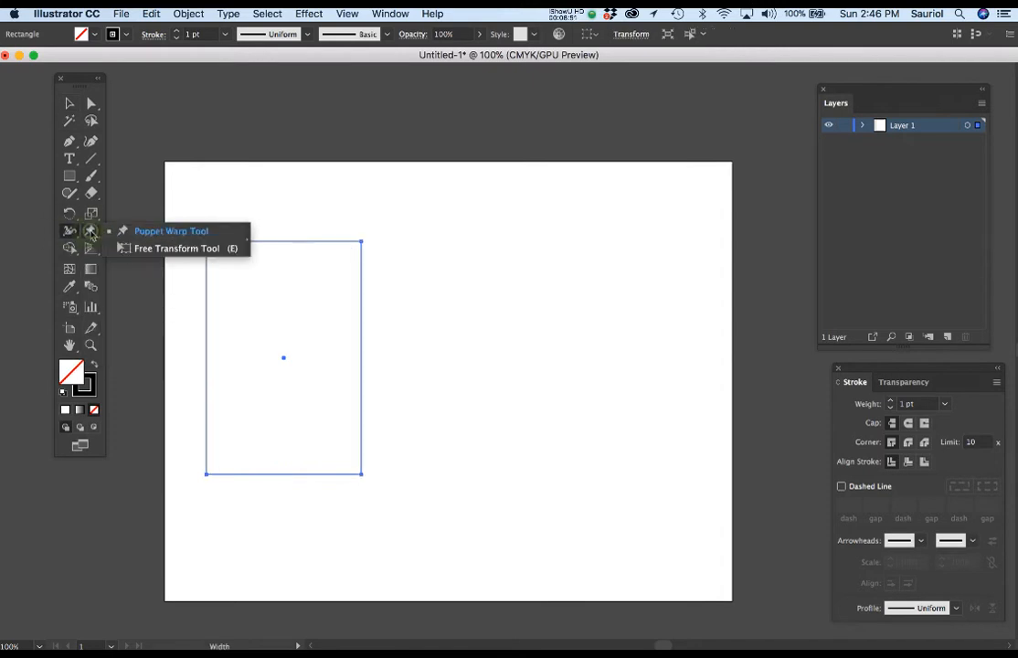
pyautogui.click(139, 253)
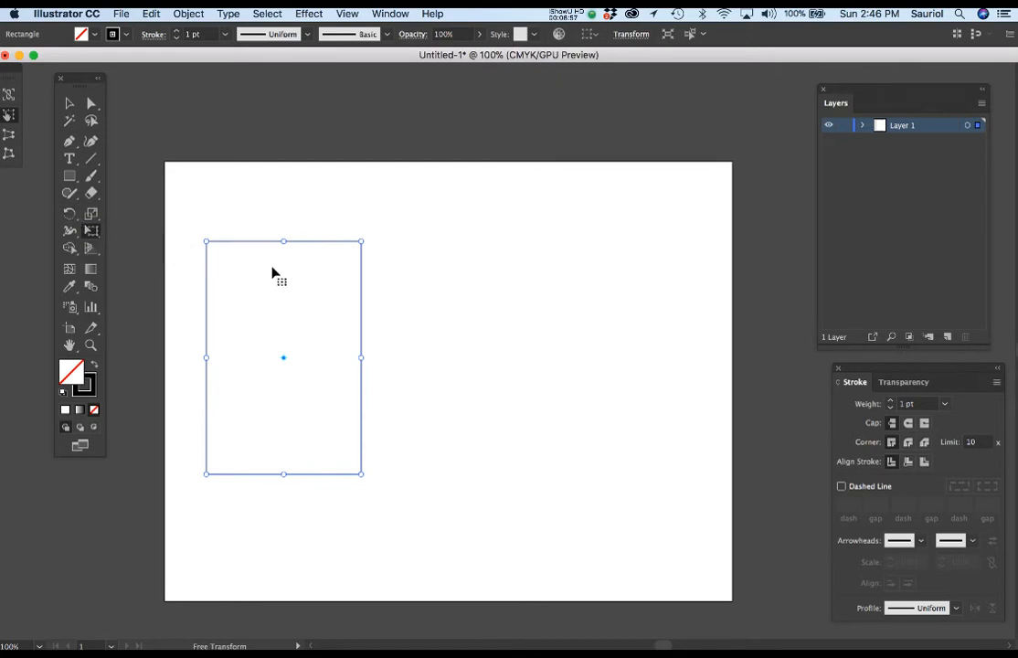
pyautogui.moveTo(321, 293); pyautogui.dragTo(330, 322)
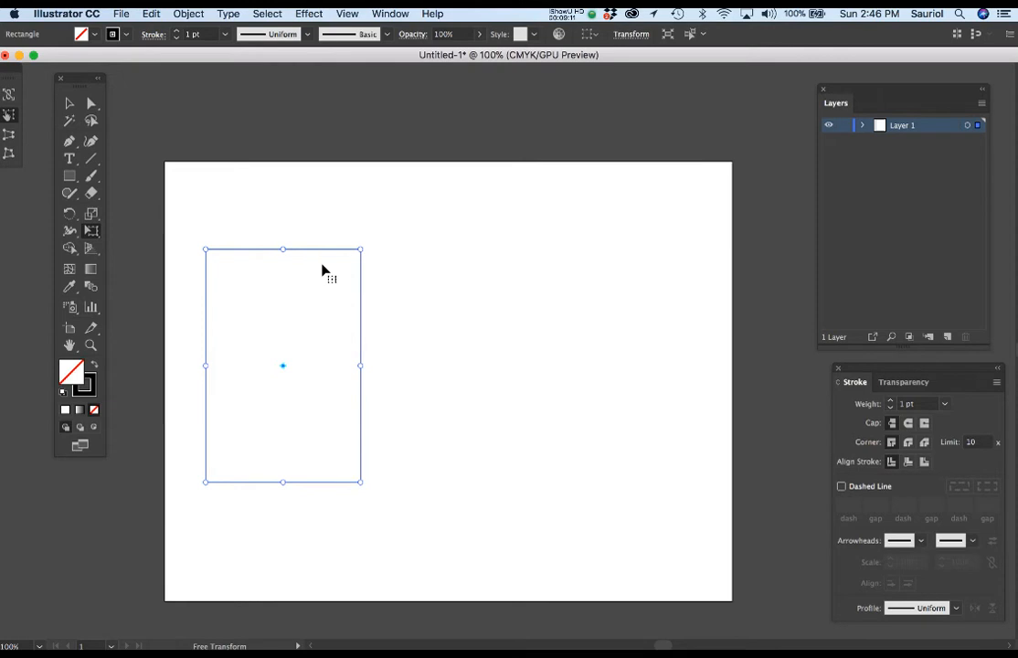
# Duplicate the rectangle horizontally in line into the right part of the artboard
pyautogui.press('v')
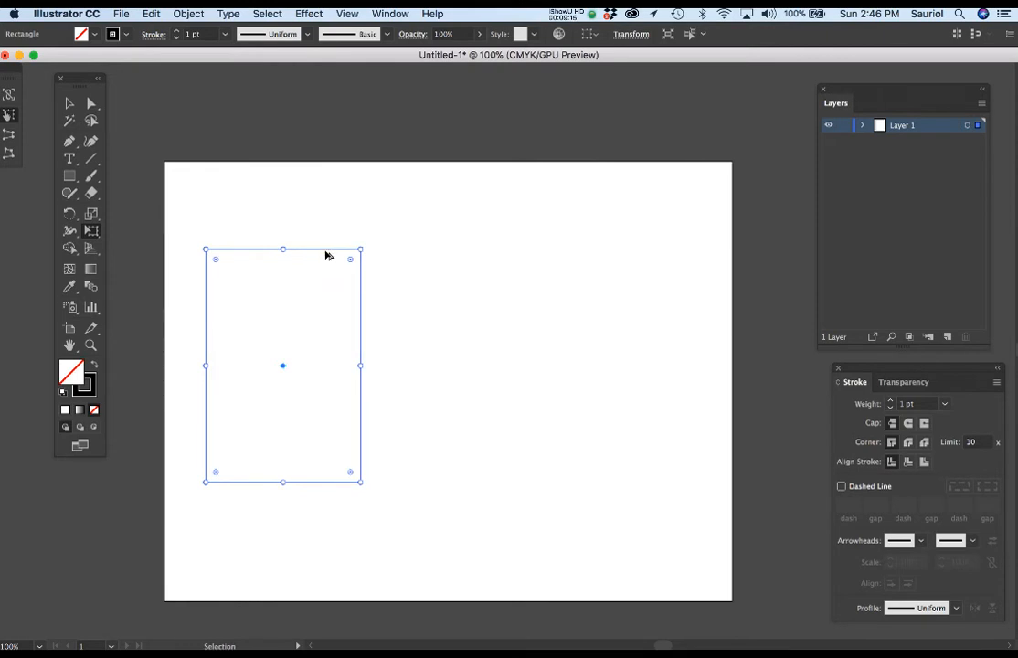
pyautogui.click(327, 256)
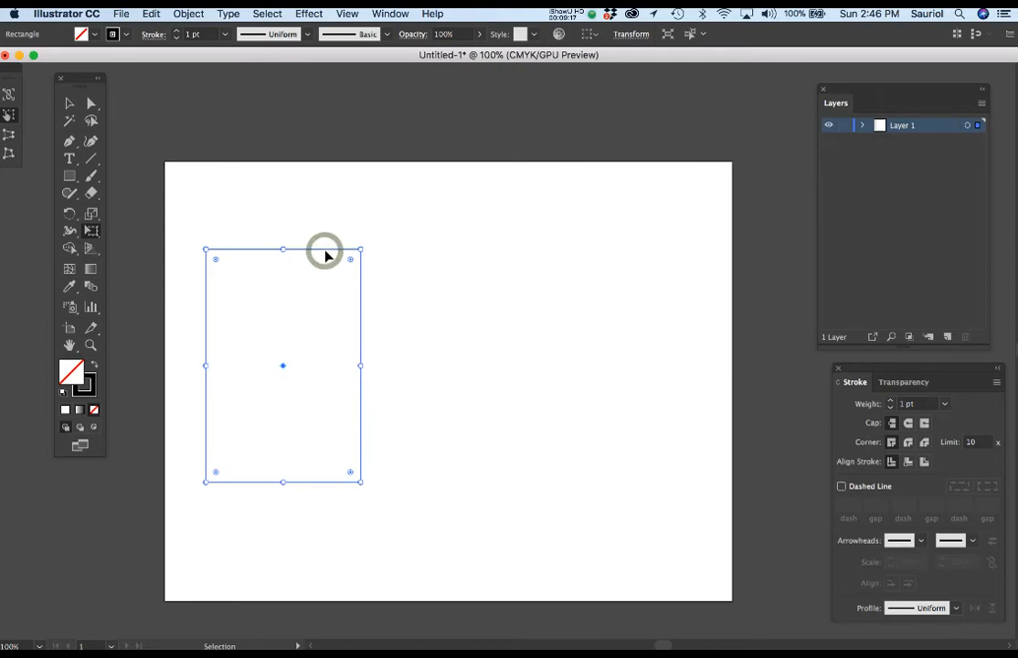
pyautogui.moveTo(328, 256); pyautogui.dragTo(659, 273)
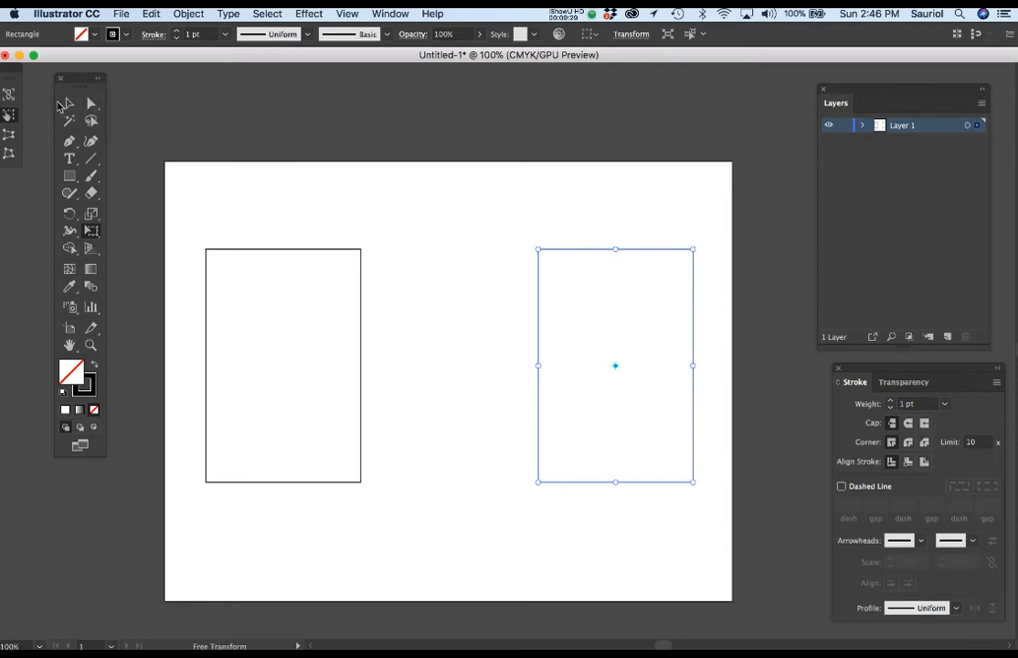
# Nudge the left rectangle a little further left and the right rectangle a little further right
pyautogui.click(68, 103)
pyautogui.click(255, 251)
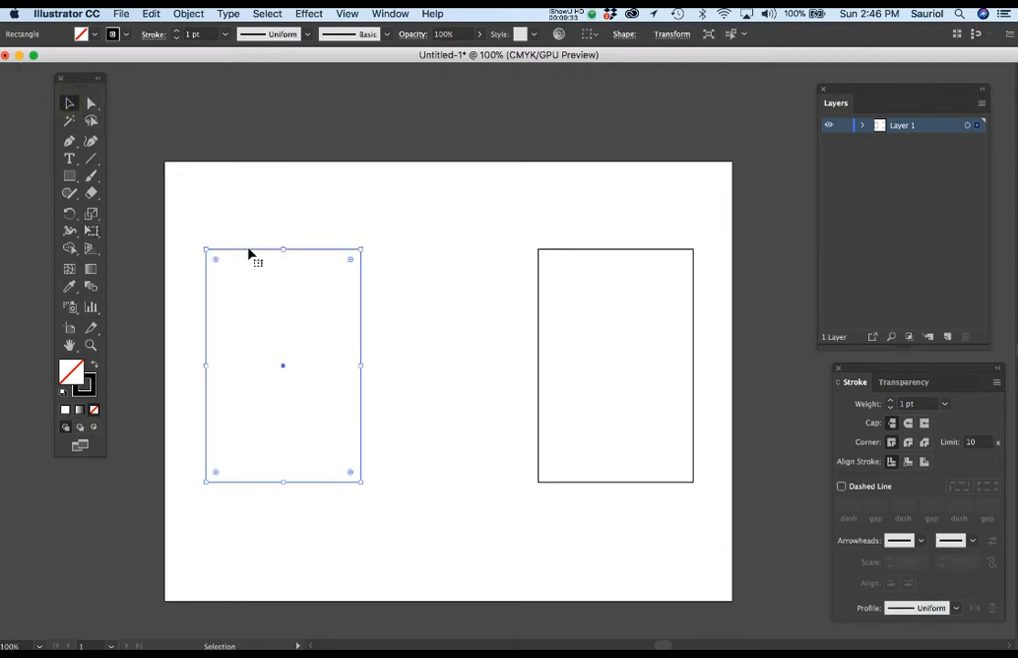
pyautogui.click(68, 103)
pyautogui.press('Left')
pyautogui.press('Left')
pyautogui.press('Left')
pyautogui.press('Left')
pyautogui.press('Left')
pyautogui.press('Left')
pyautogui.press('Left')
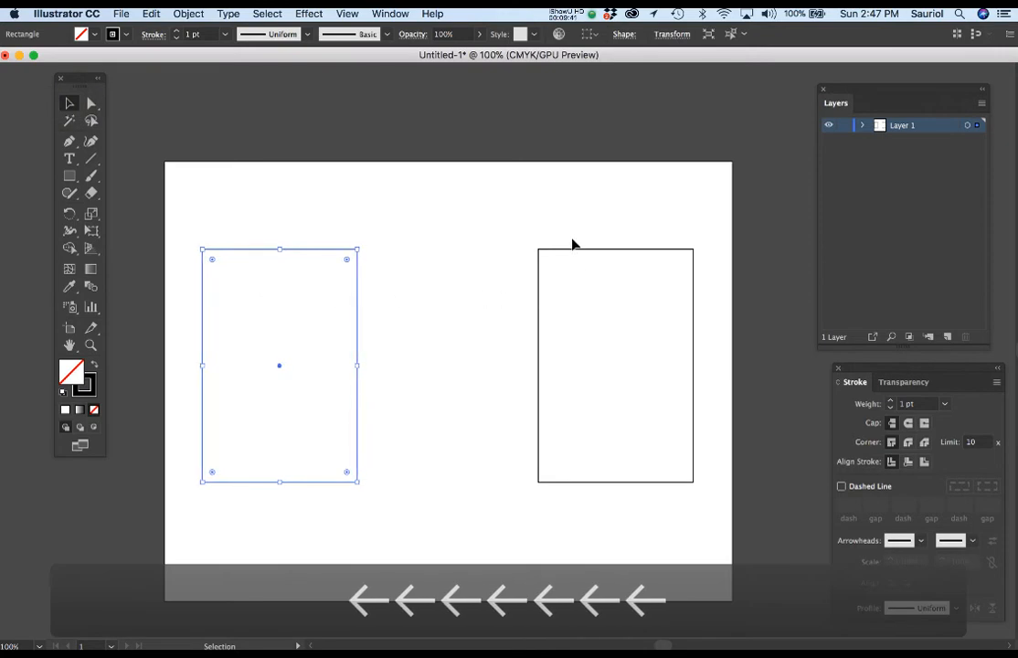
pyautogui.click(573, 255)
pyautogui.press('Right')
pyautogui.press('Right')
pyautogui.press('Right')
pyautogui.press('Right')
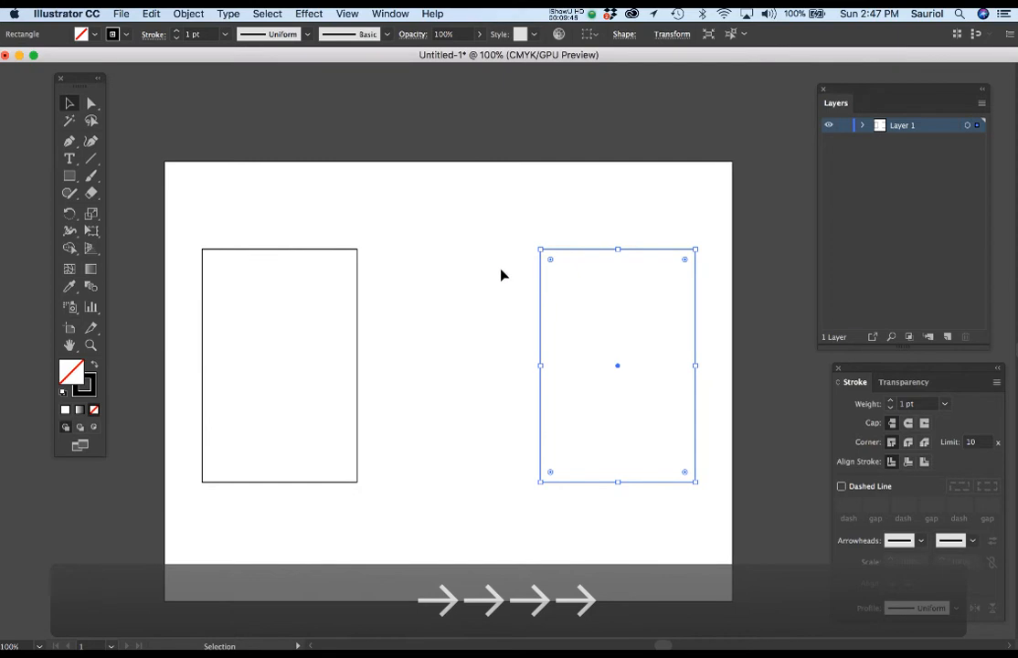
# Duplicate the left rectangle in line into the gap between the two rectangles
pyautogui.press('alt+super')
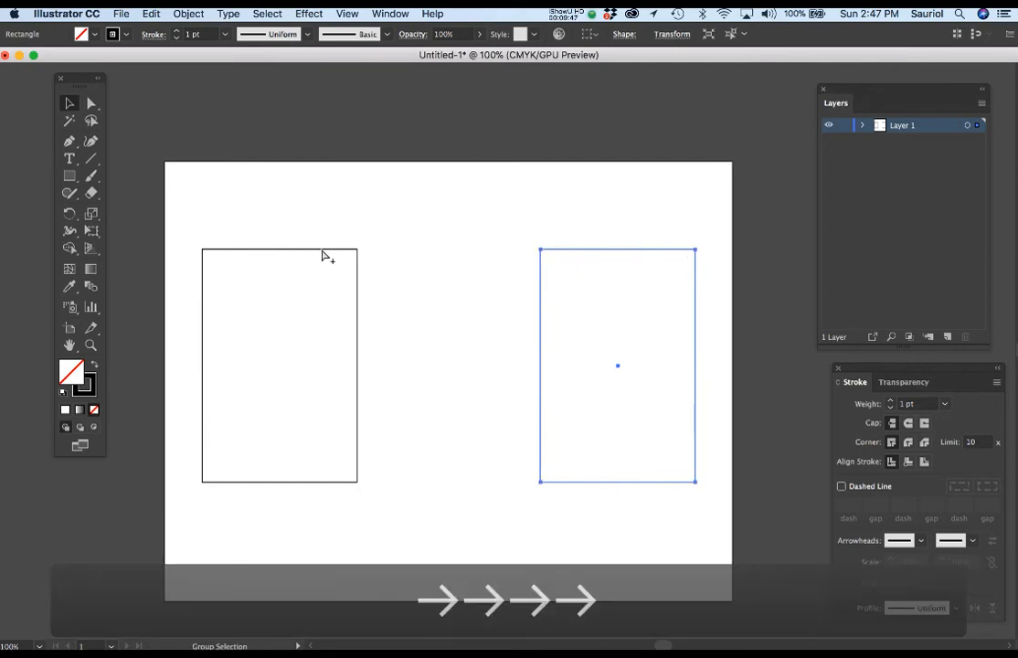
pyautogui.keyDown('alt'); pyautogui.keyDown('super'); pyautogui.click(322, 255); pyautogui.keyUp('super'); pyautogui.keyUp('alt')
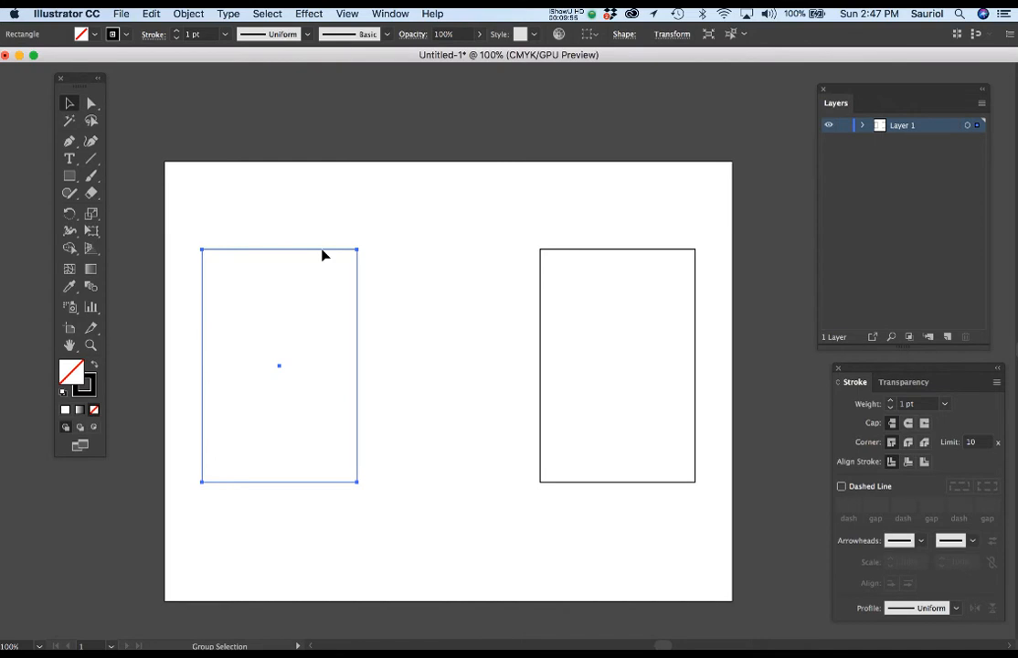
pyautogui.moveTo(322, 255); pyautogui.dragTo(487, 275)
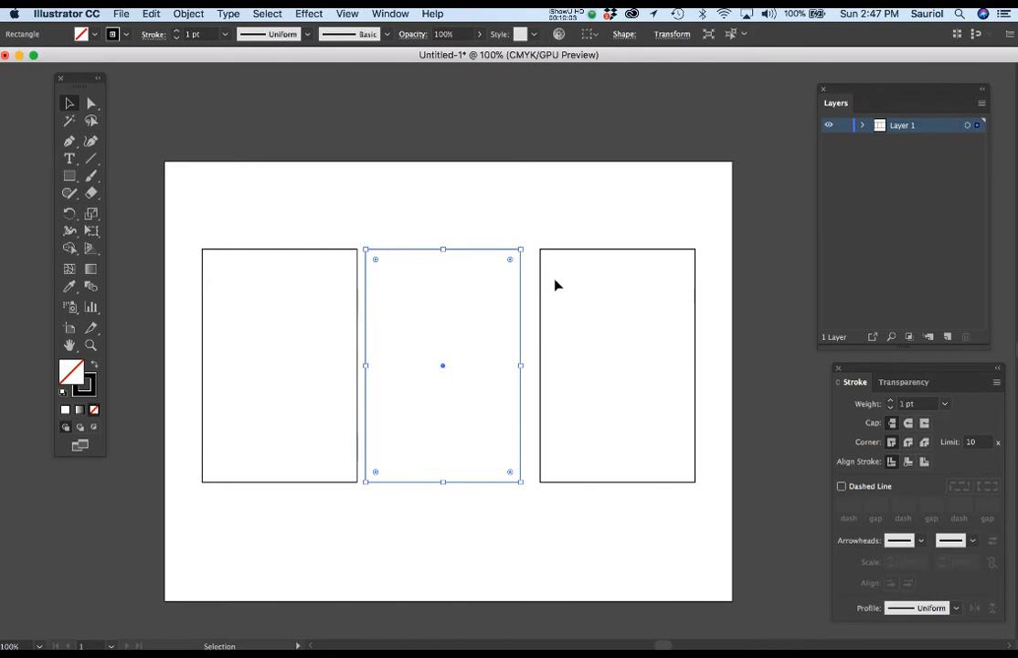
# Scale all three rectangles together uniformly to 90% with strokes and effects scaled
pyautogui.moveTo(184, 229); pyautogui.dragTo(717, 485)
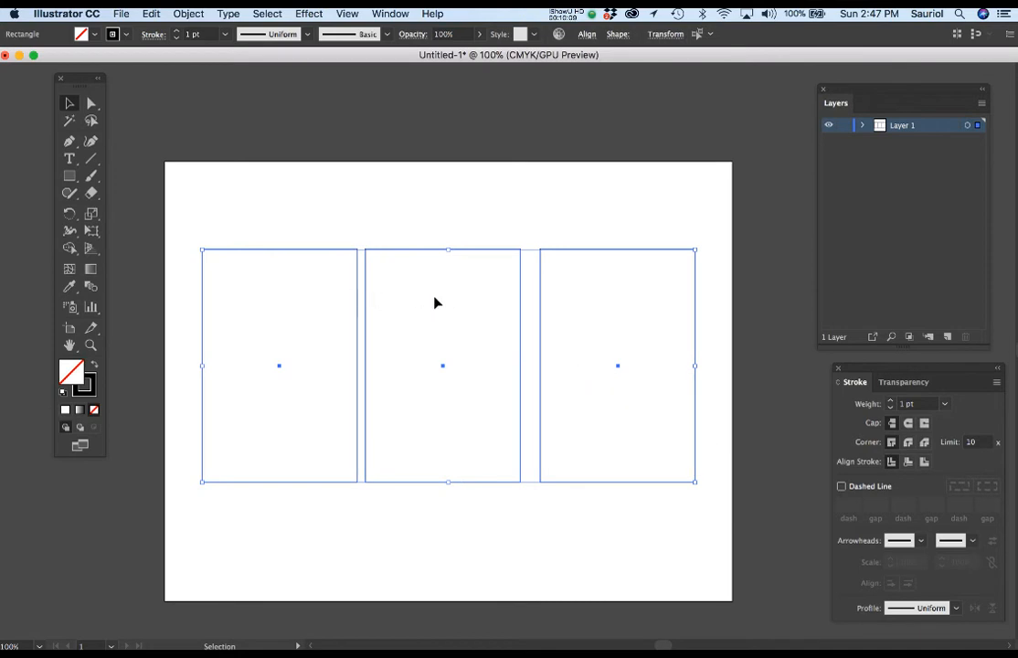
pyautogui.doubleClick(92, 215)
pyautogui.moveTo(140, 95); pyautogui.dragTo(398, 84)
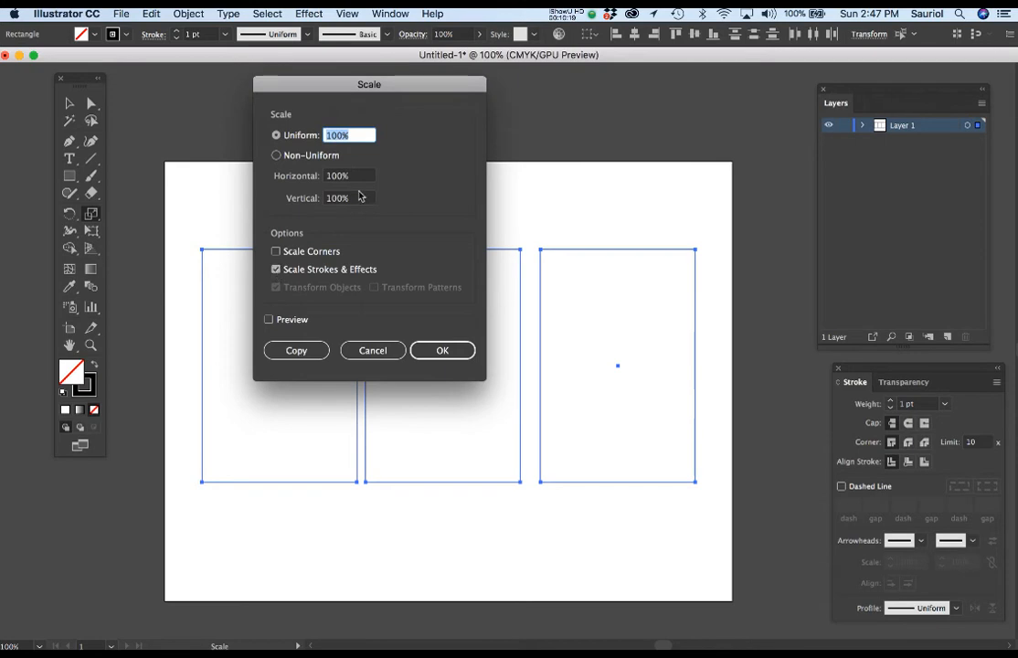
pyautogui.write('90')
pyautogui.click(439, 350)
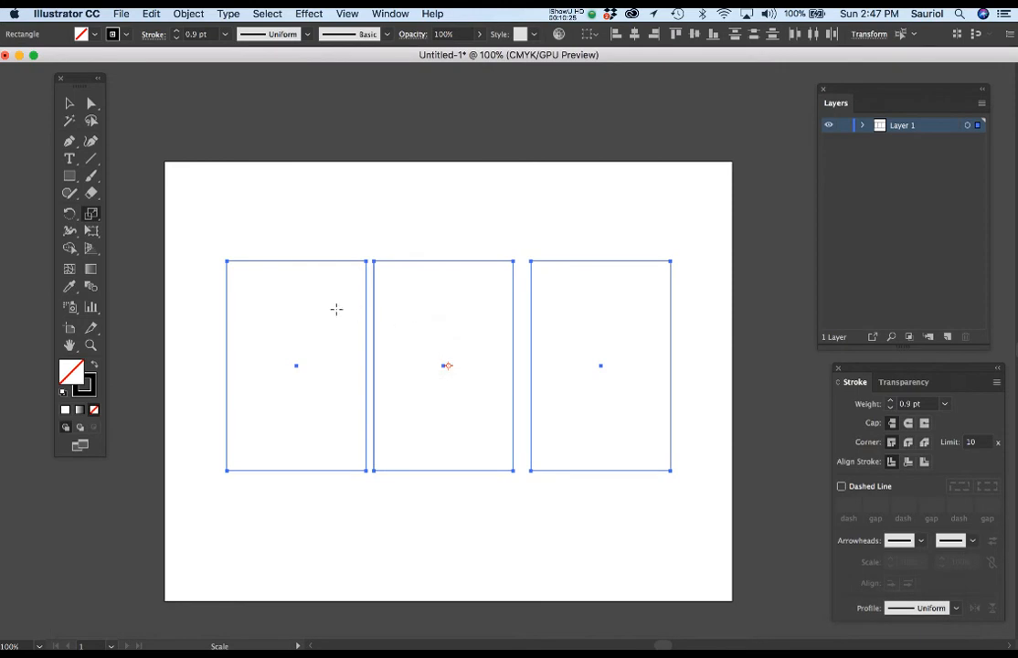
pyautogui.press('a')
pyautogui.click(279, 230)
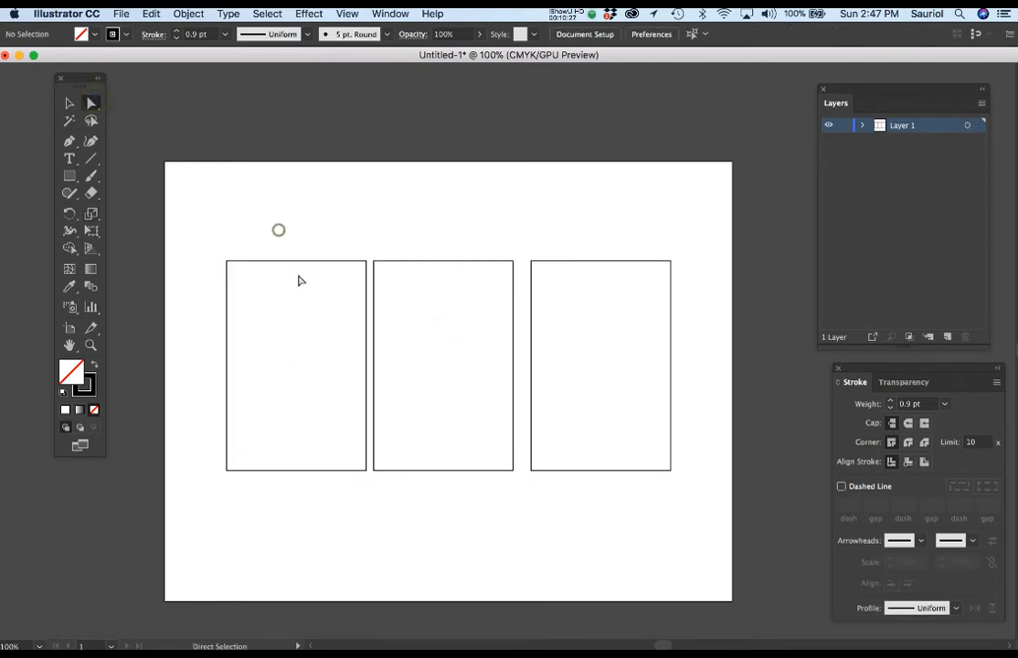
pyautogui.click(309, 263)
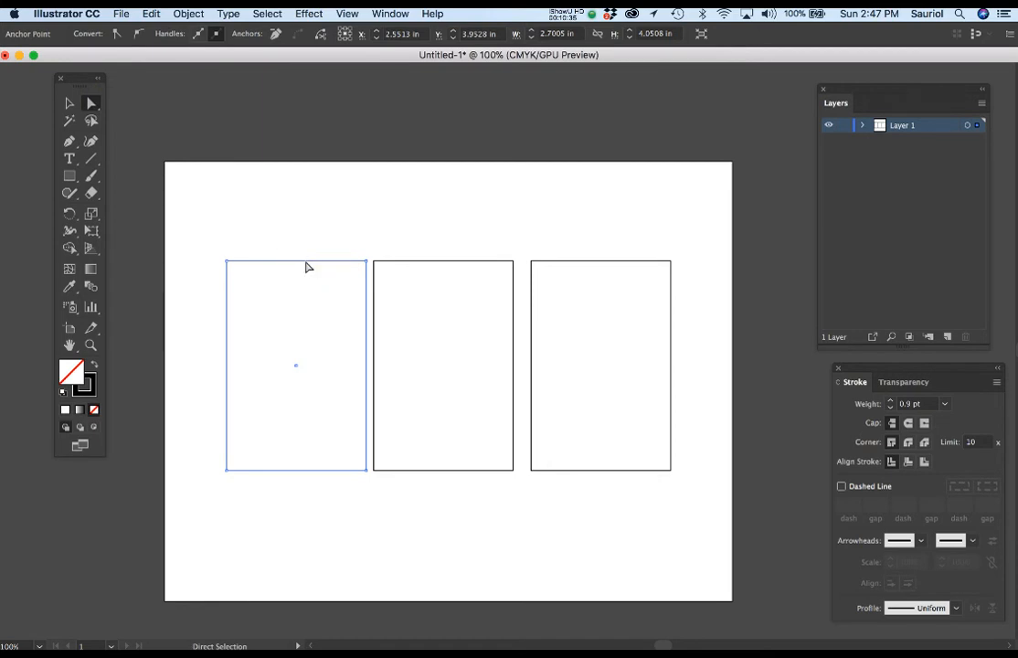
pyautogui.moveTo(308, 267); pyautogui.dragTo(289, 267)
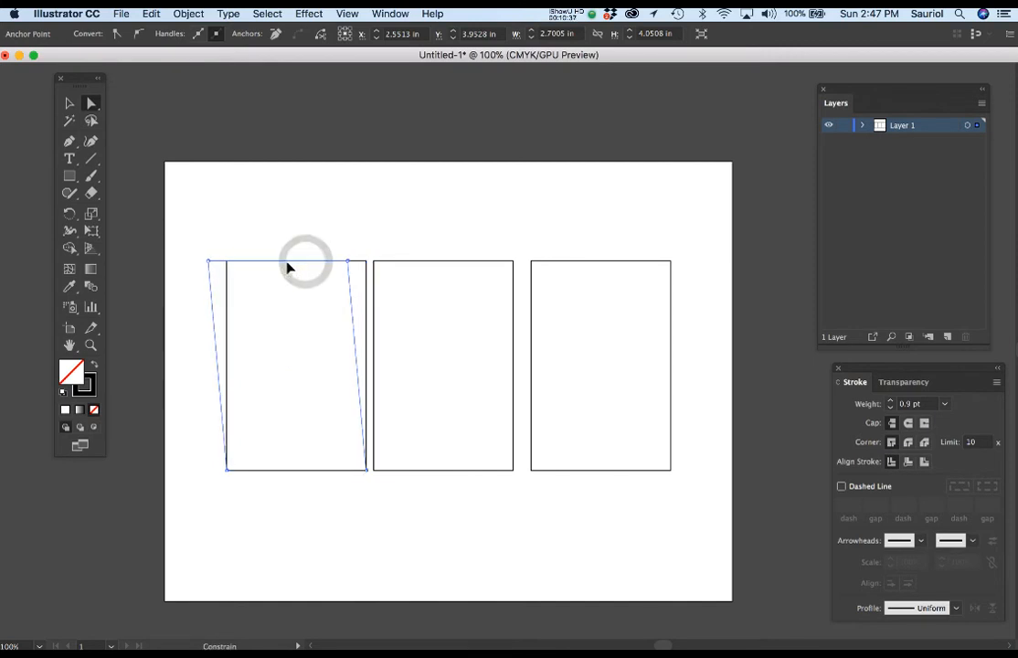
pyautogui.press('super+z')
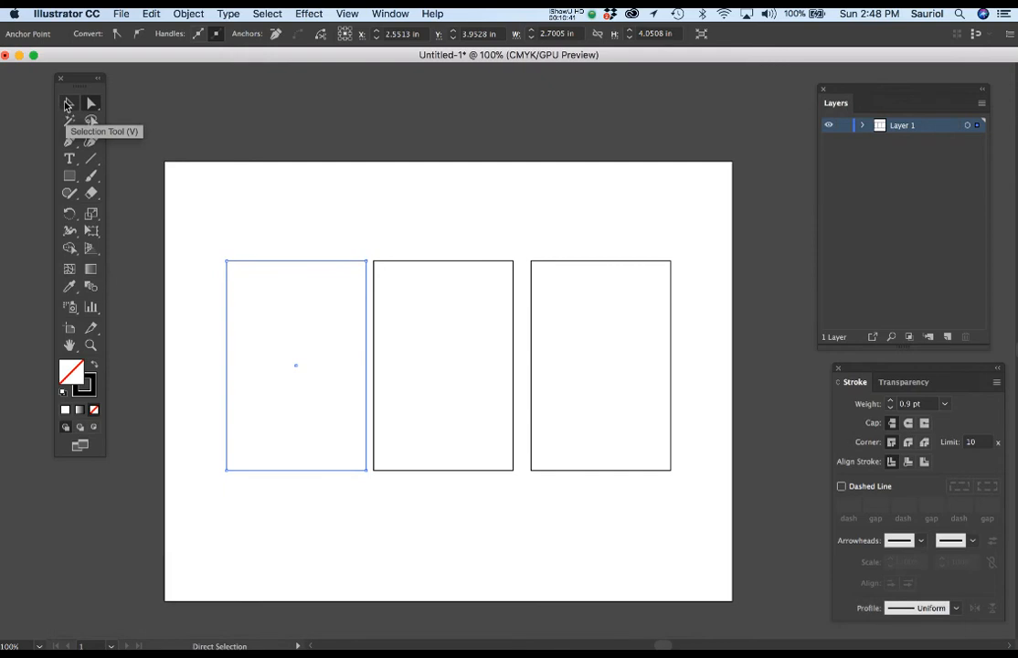
# Move the left rectangle further left and the right rectangle further right, keeping both level with the middle one
pyautogui.click(69, 105)
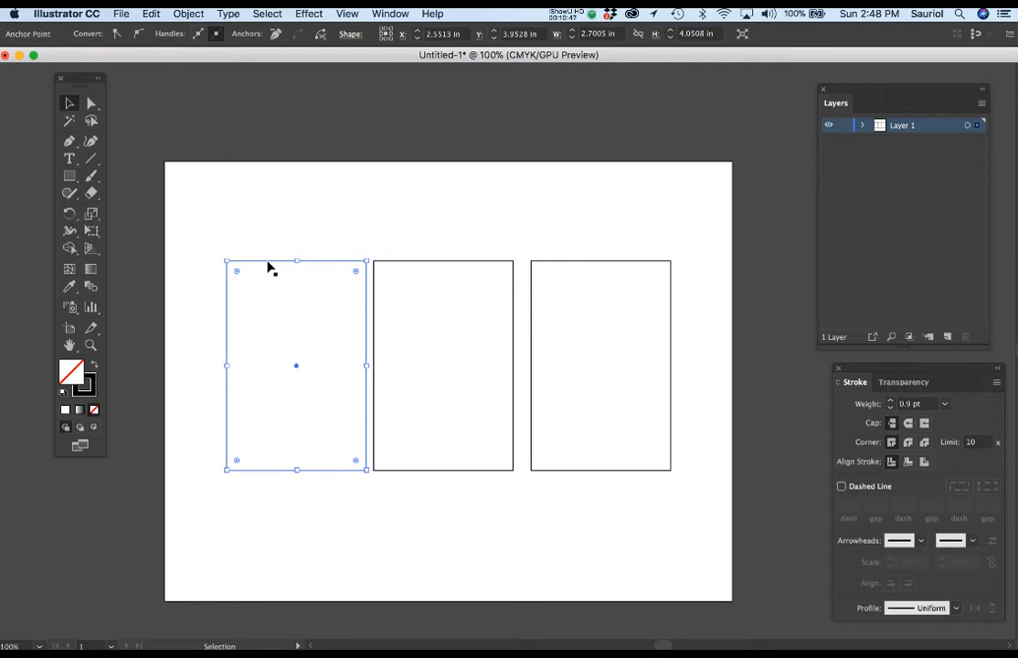
pyautogui.moveTo(268, 265); pyautogui.dragTo(245, 267)
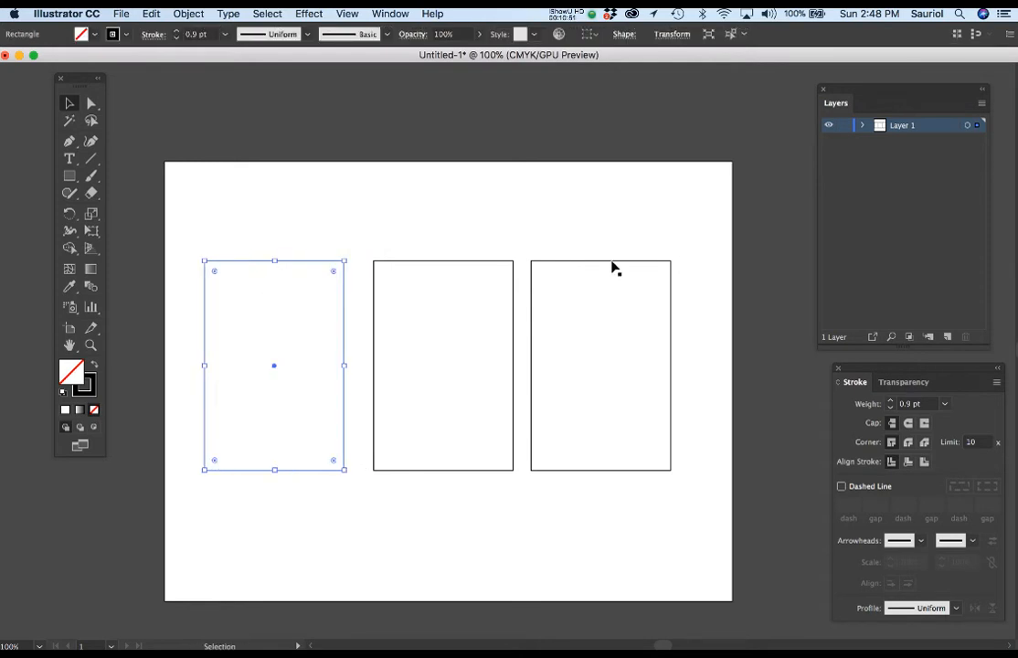
pyautogui.moveTo(611, 264); pyautogui.dragTo(636, 273)
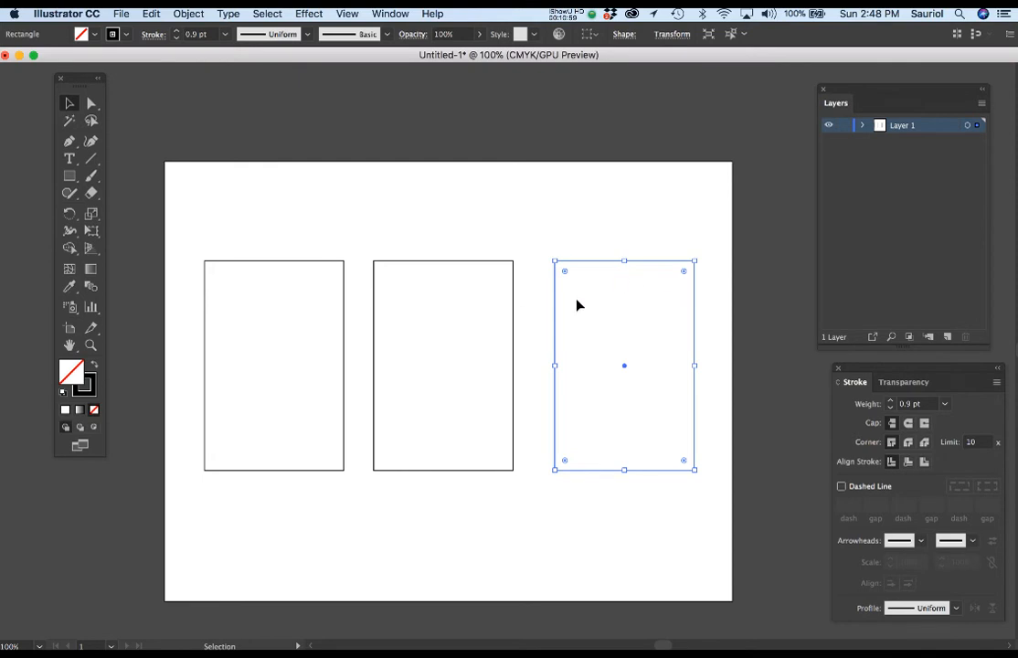
# Space the three rectangles evenly by applying Horizontal Distribute Center from the Align options
pyautogui.moveTo(185, 227); pyautogui.dragTo(728, 496)
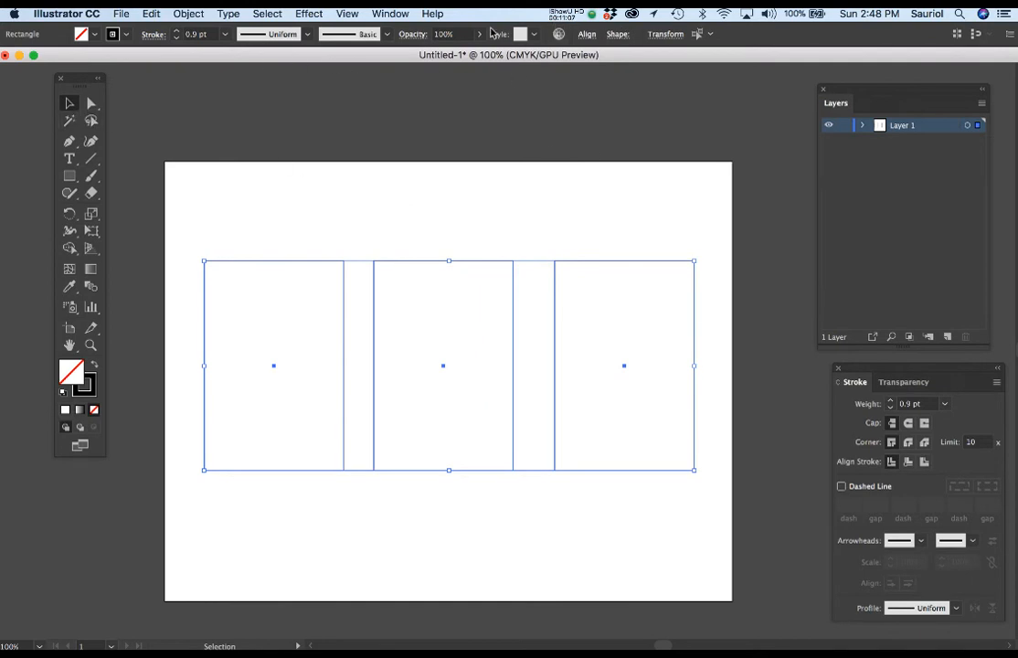
pyautogui.click(389, 13)
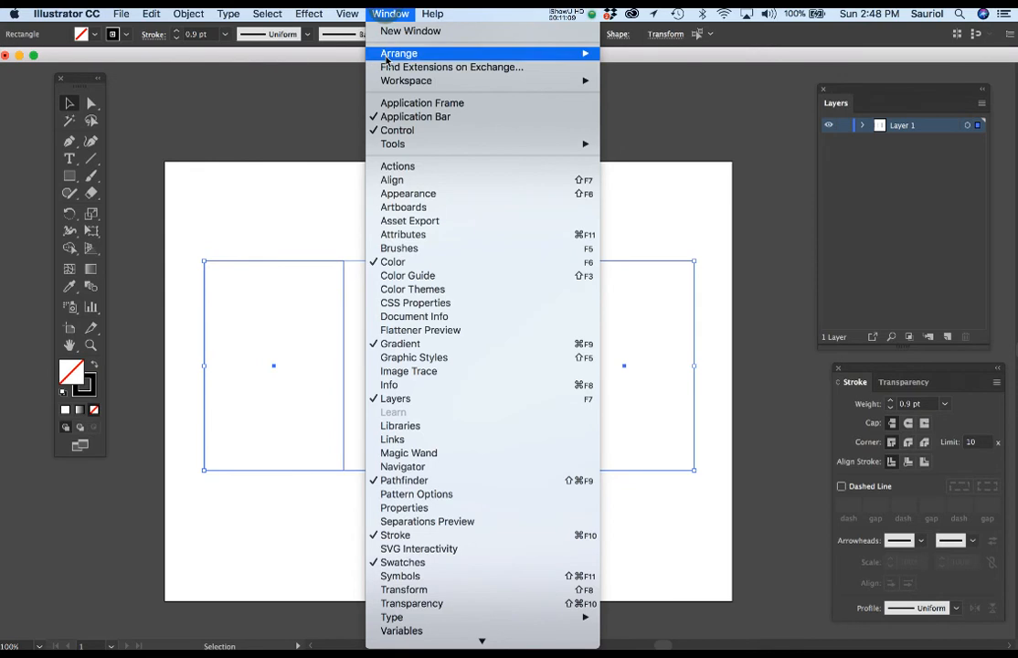
pyautogui.click(394, 180)
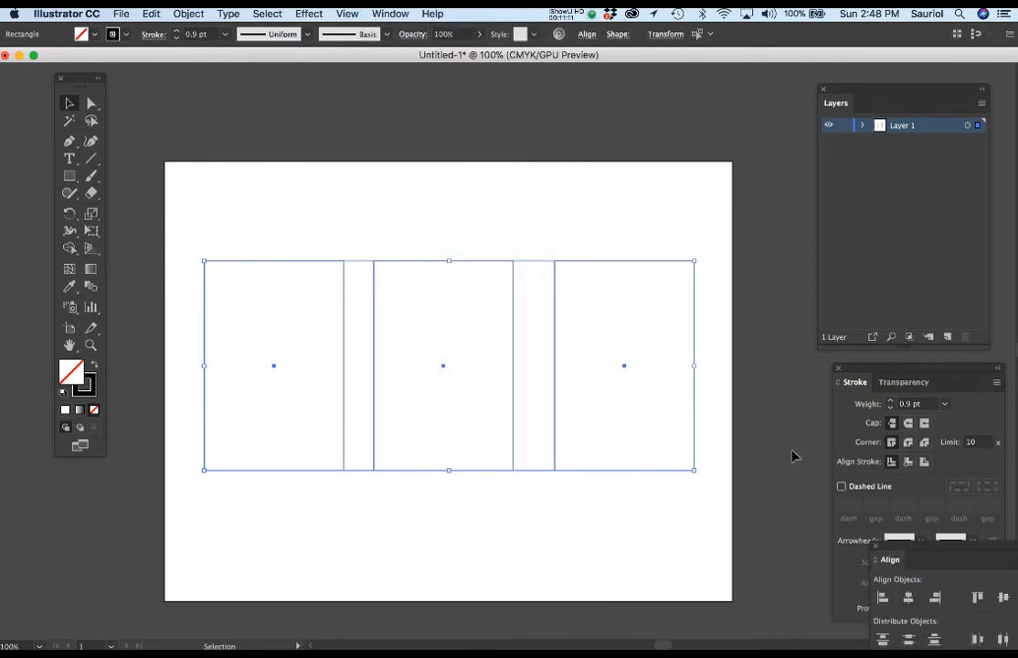
pyautogui.moveTo(911, 553); pyautogui.dragTo(384, 70)
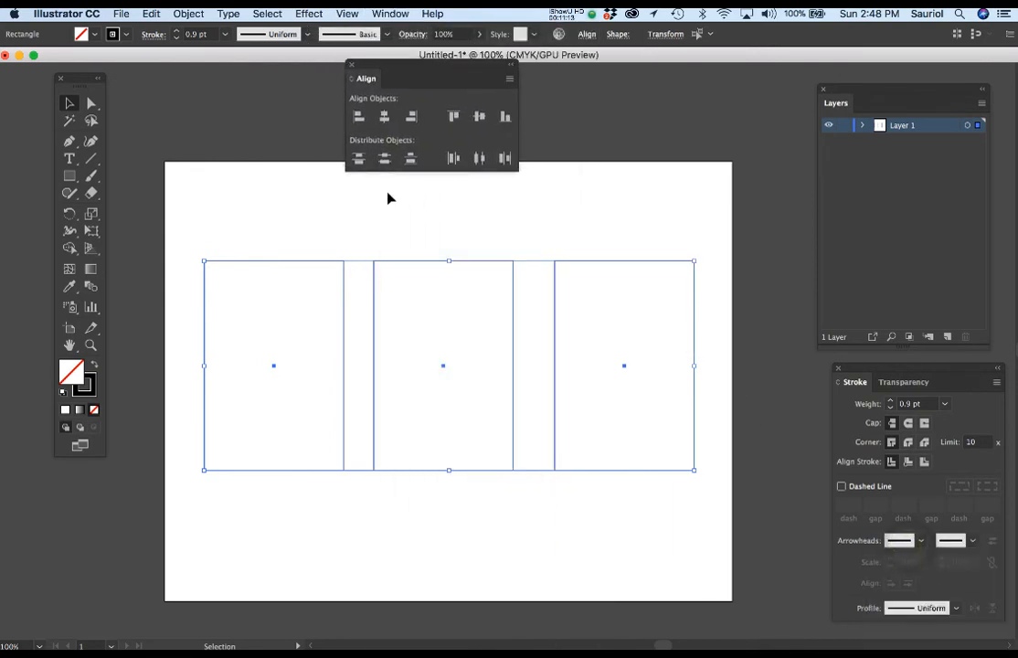
pyautogui.click(481, 159)
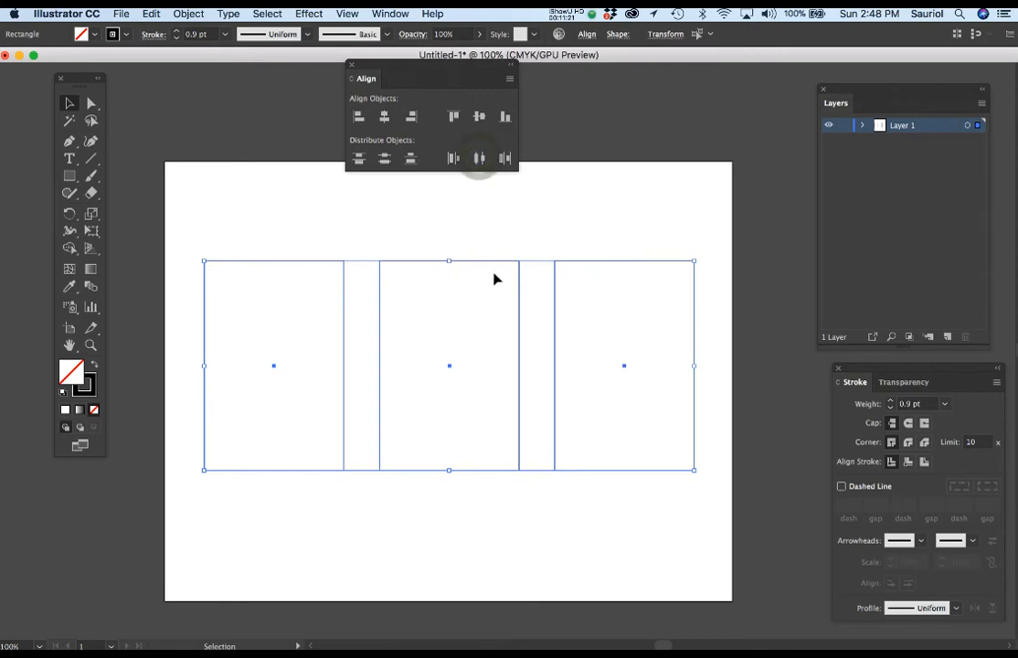
# Create trim marks around each of the three rectangles, treating the left, middle and right ones separately
pyautogui.click(427, 211)
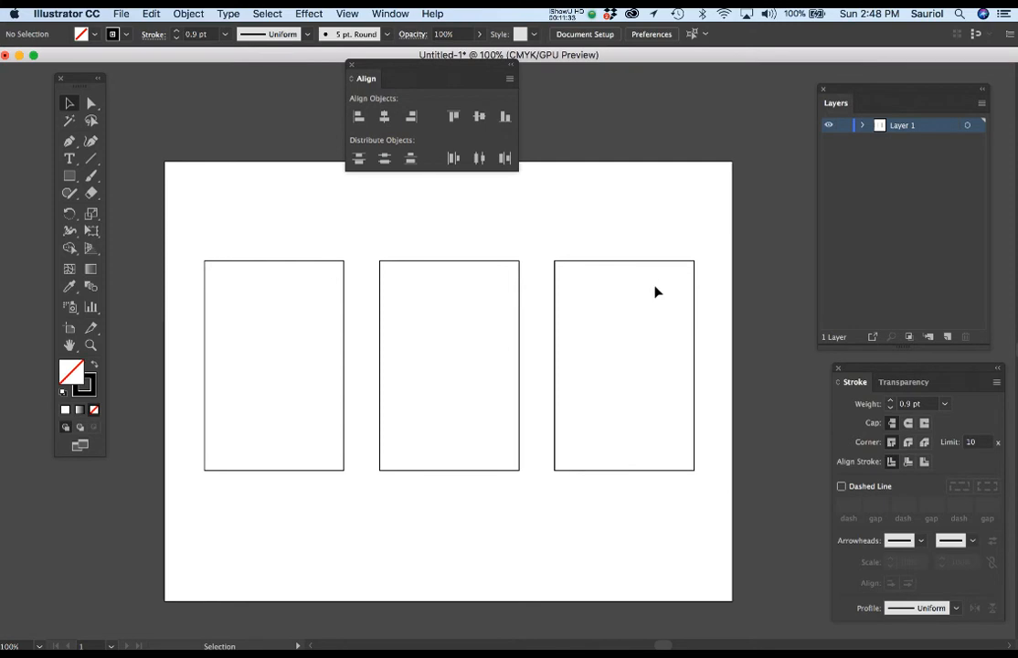
pyautogui.click(307, 263)
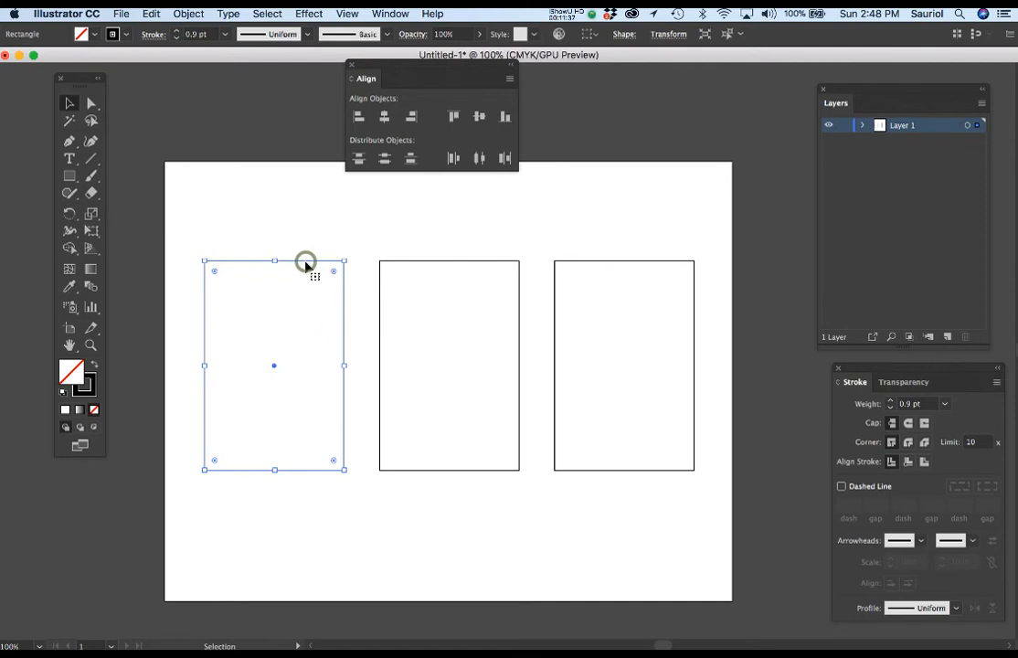
pyautogui.click(187, 14)
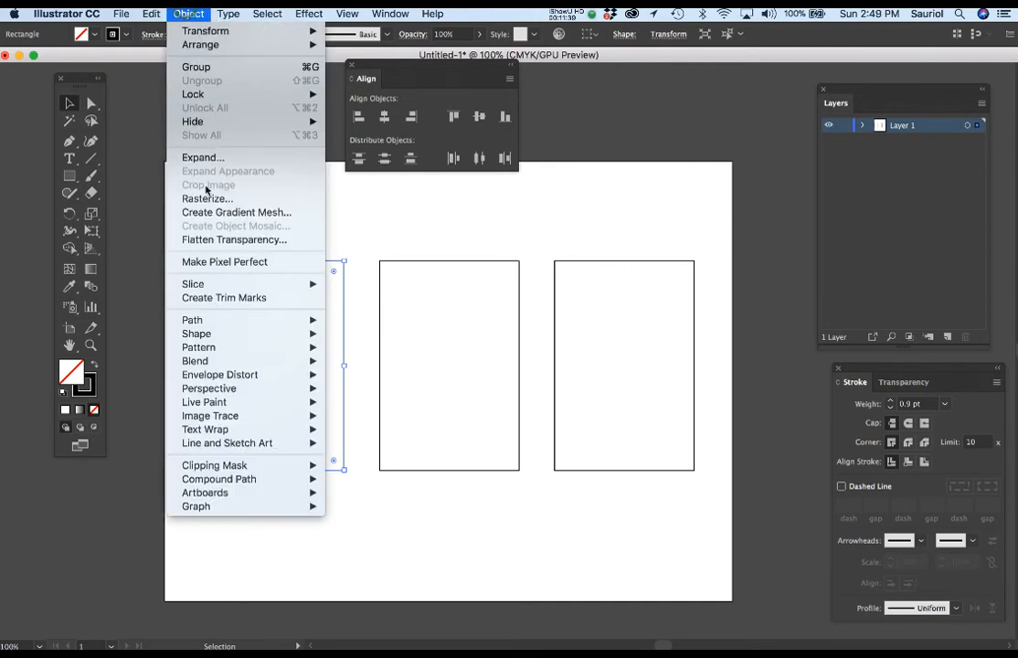
pyautogui.click(223, 297)
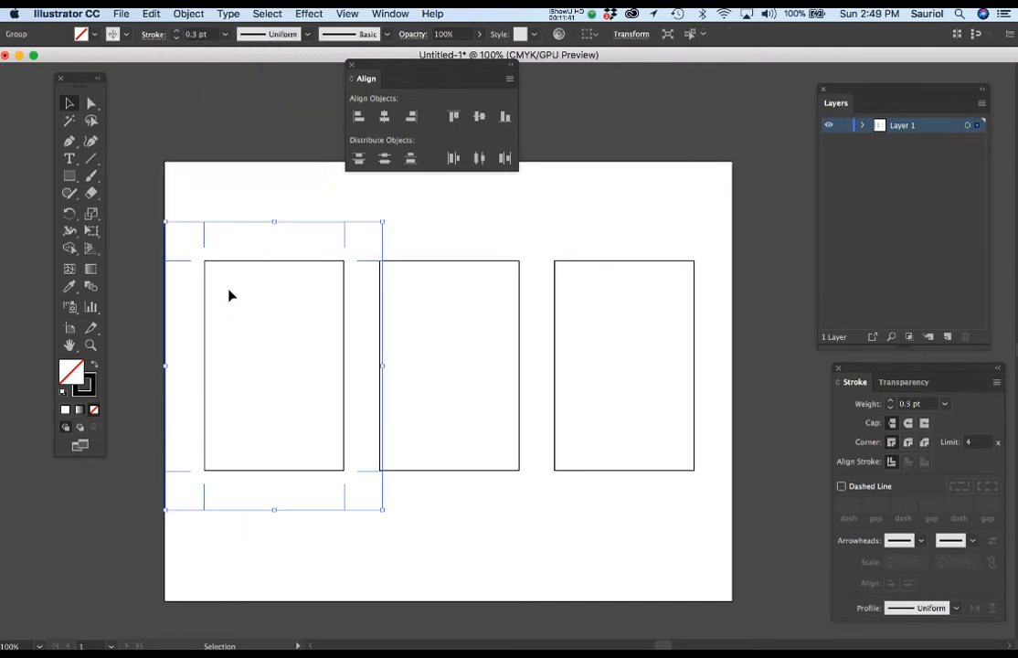
pyautogui.click(421, 265)
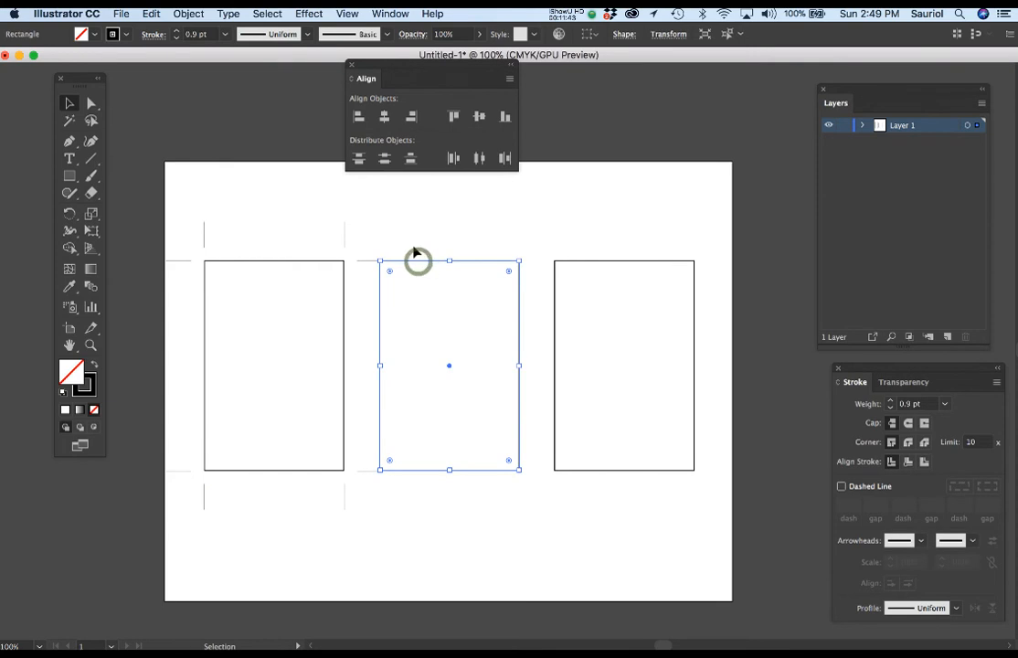
pyautogui.click(197, 13)
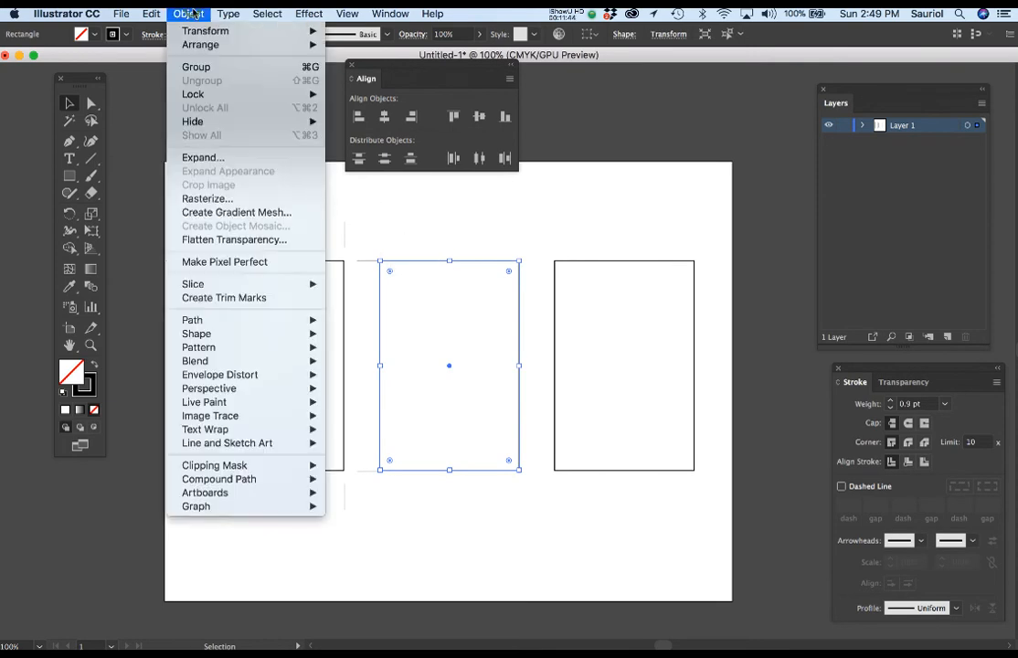
pyautogui.click(217, 302)
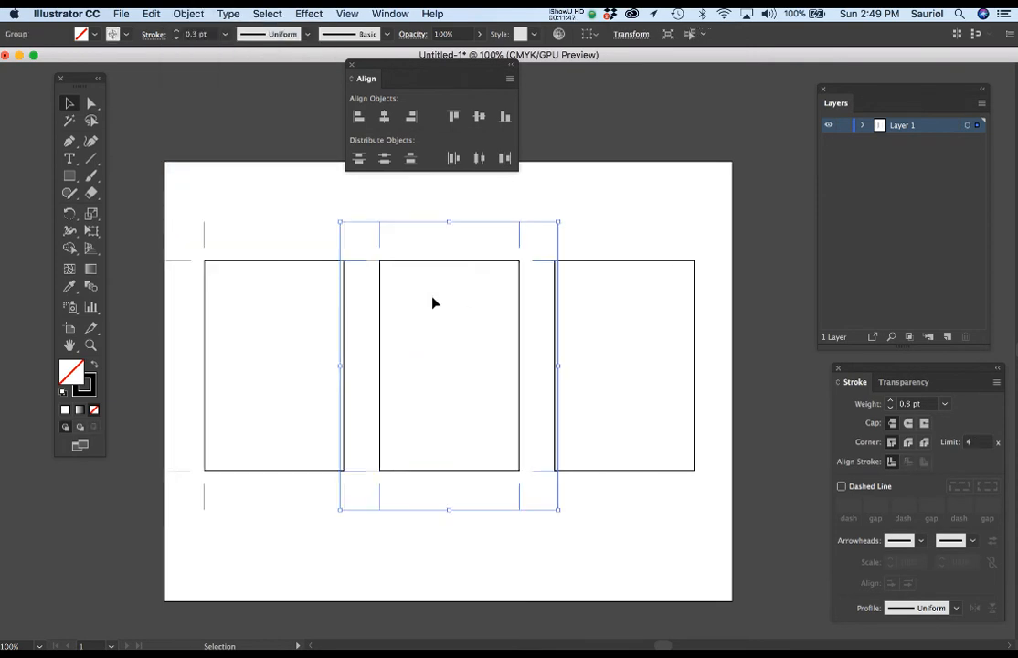
pyautogui.click(603, 260)
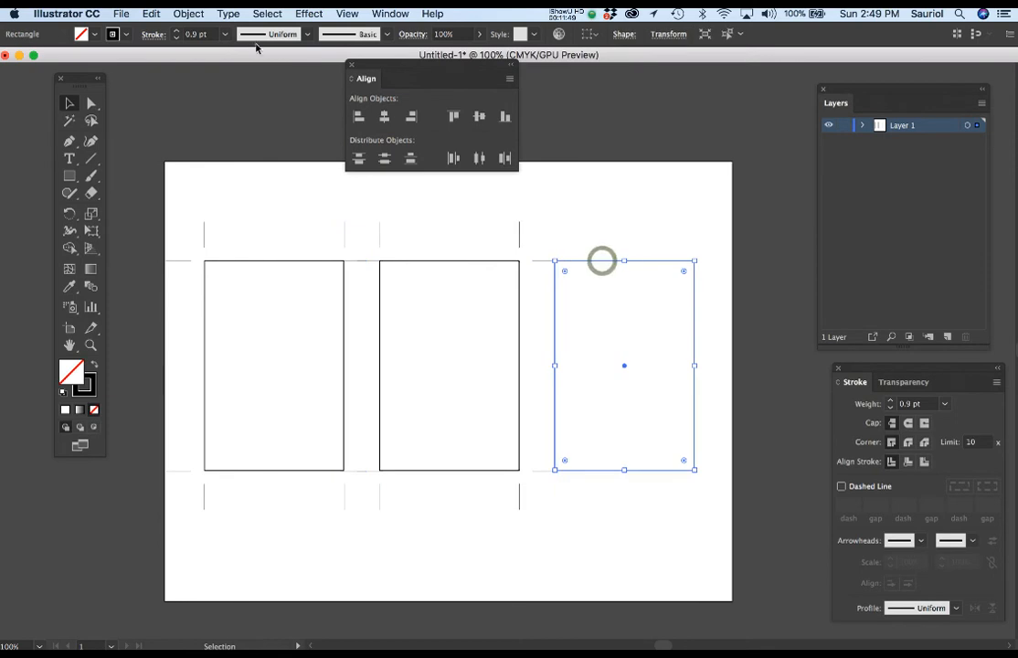
pyautogui.click(188, 13)
pyautogui.click(211, 298)
pyautogui.click(624, 187)
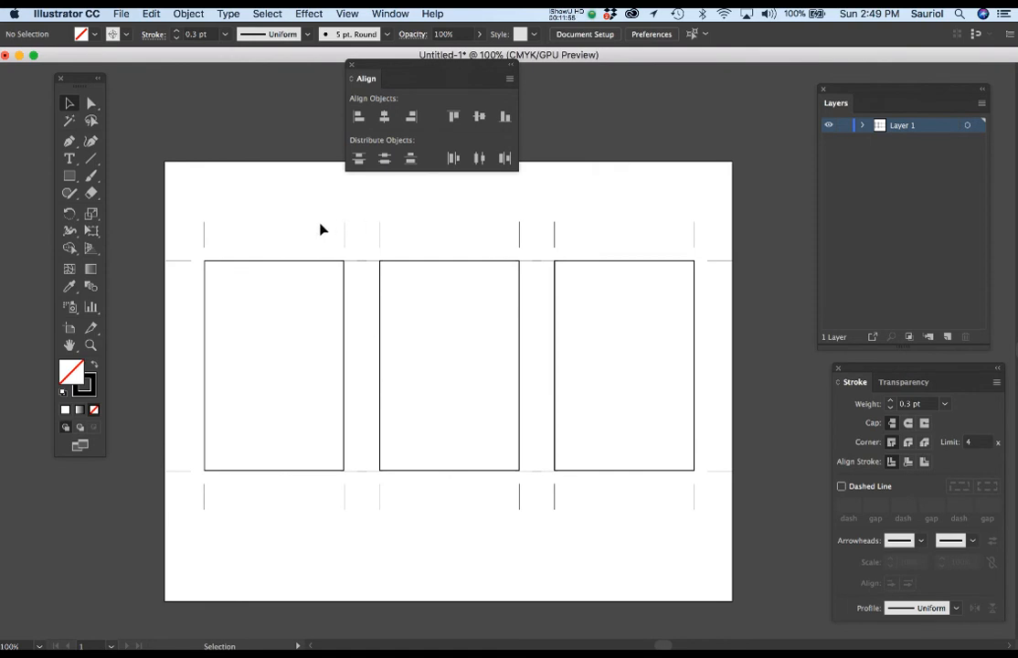
# With Direct Selection, shorten the middle rectangle's upper-left horizontal trim mark by nudging its left end to about X 3.53 in, clear of the left rectangle
pyautogui.scroll(1, 363, 268)
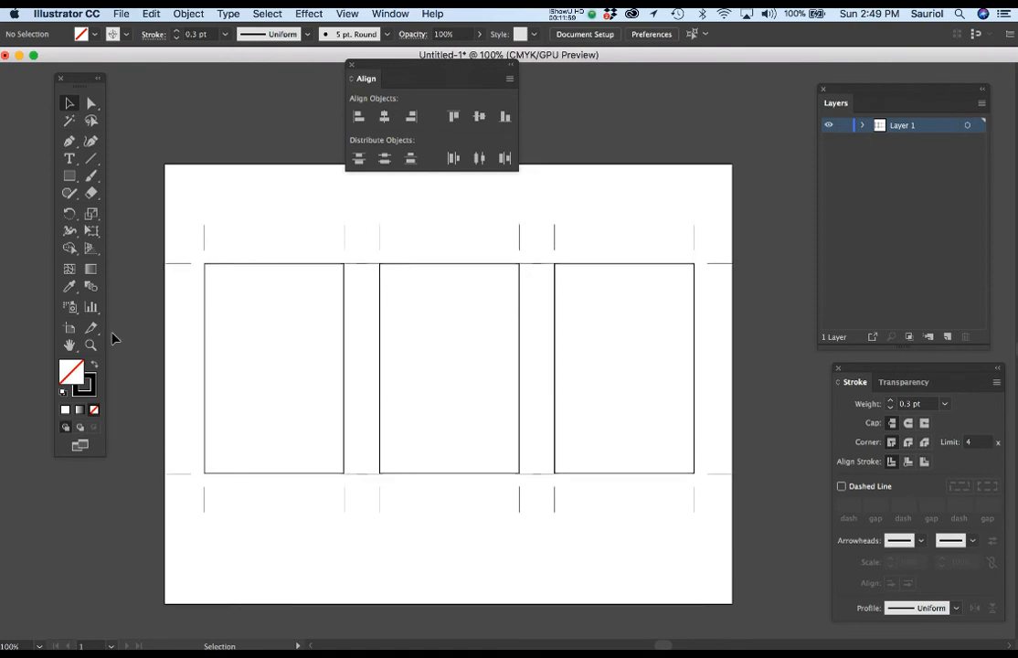
pyautogui.click(91, 344)
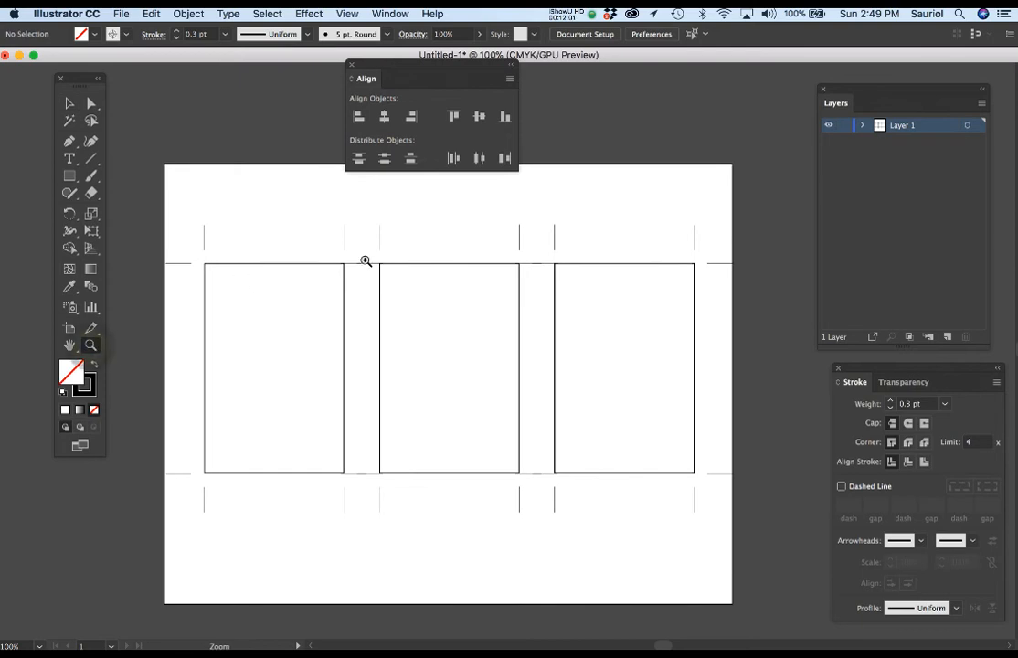
pyautogui.click(363, 264)
pyautogui.click(498, 347)
pyautogui.click(525, 372)
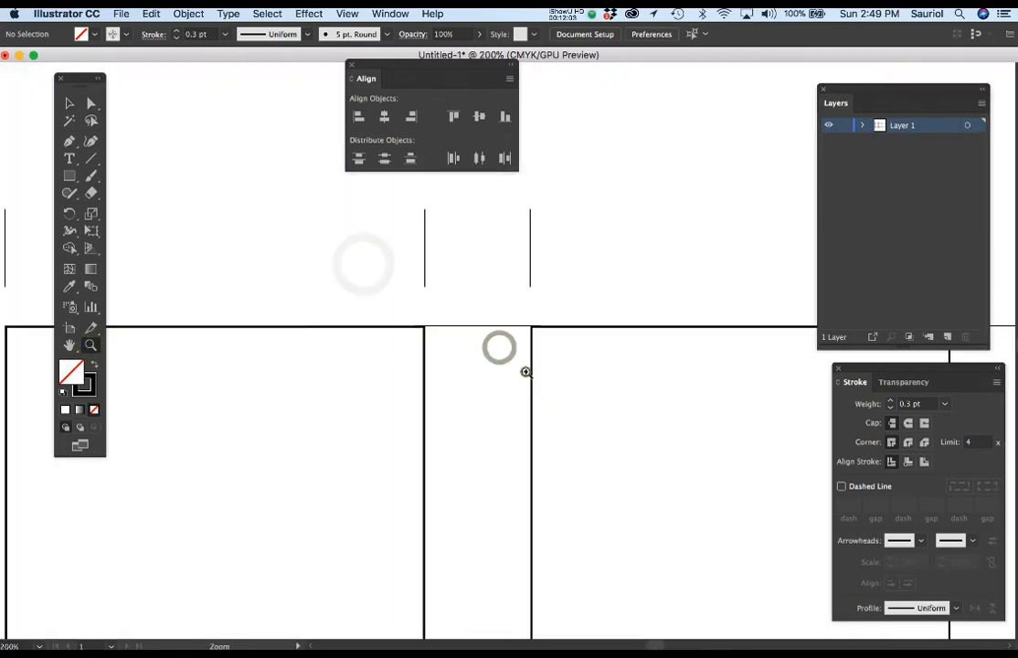
pyautogui.click(92, 103)
pyautogui.moveTo(448, 364); pyautogui.dragTo(306, 271)
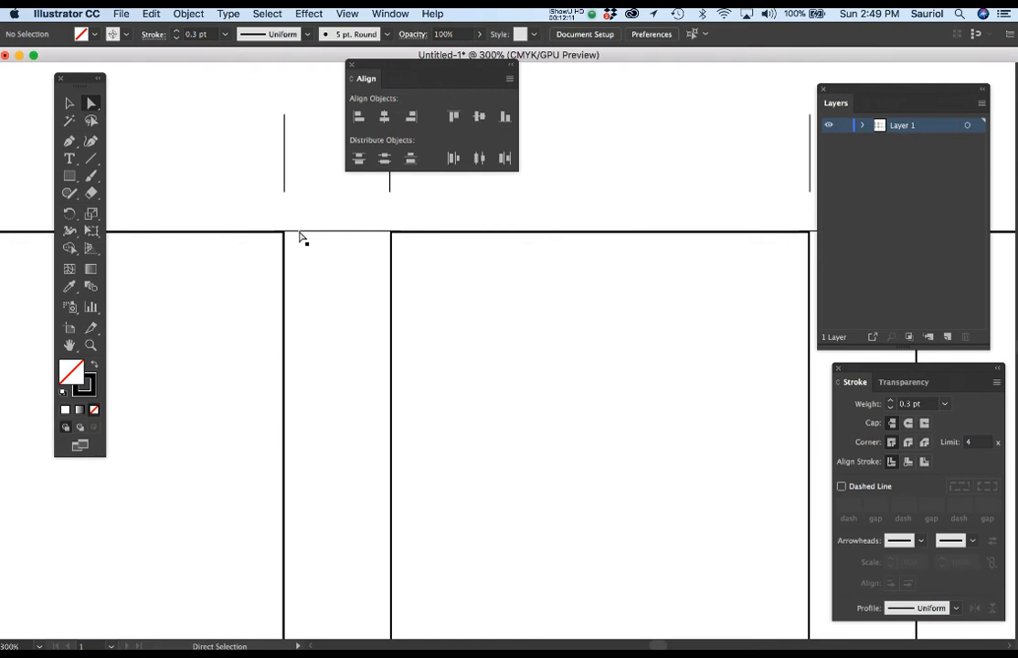
pyautogui.click(298, 234)
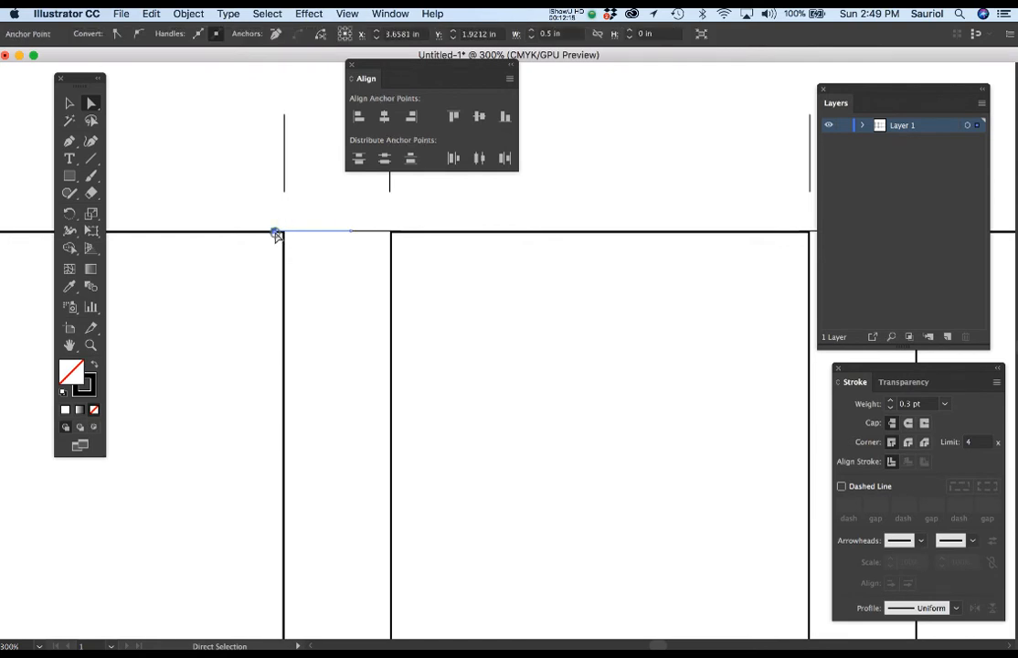
pyautogui.click(275, 232)
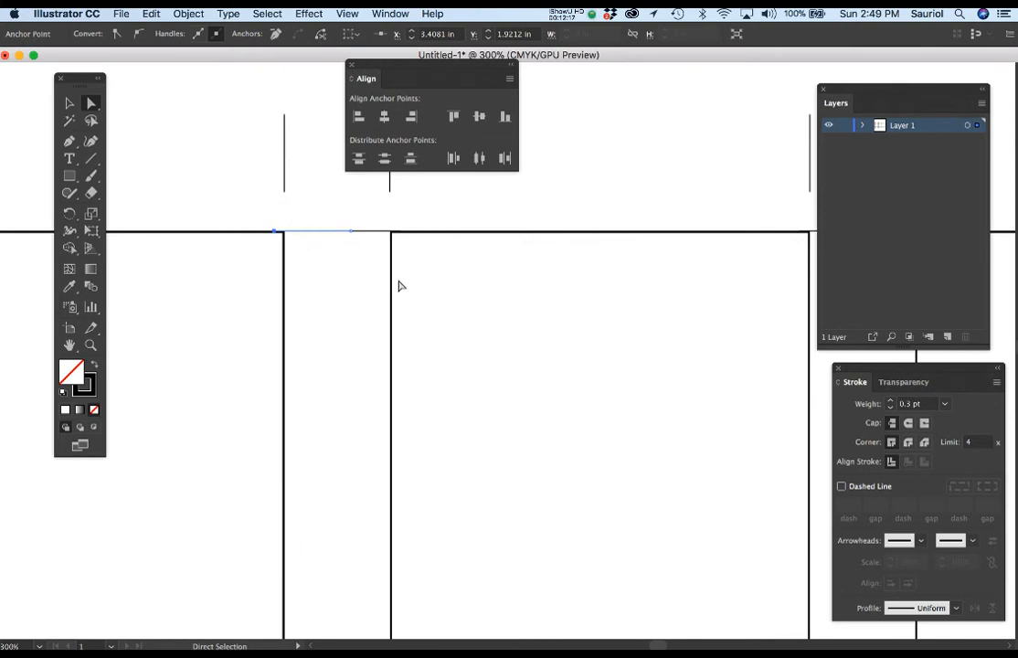
pyautogui.press('Right')
pyautogui.press('Right')
pyautogui.press('Right')
pyautogui.press('Right')
pyautogui.press('Right')
pyautogui.press('Right')
pyautogui.press('Right')
pyautogui.press('Right')
pyautogui.press('Right')
pyautogui.press('Right')
pyautogui.press('Right')
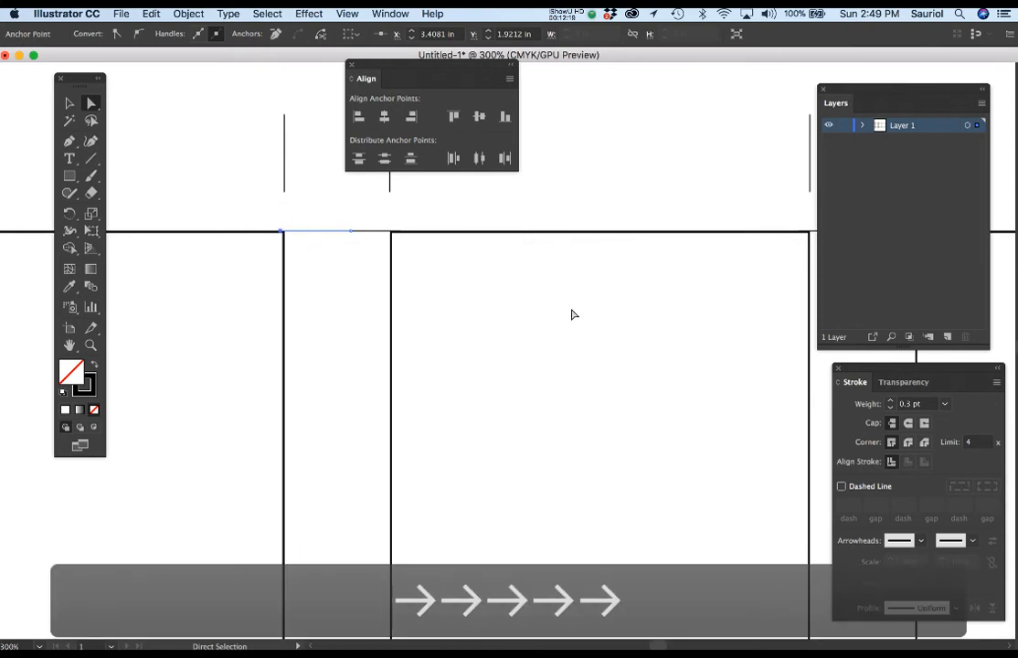
pyautogui.press('Right')
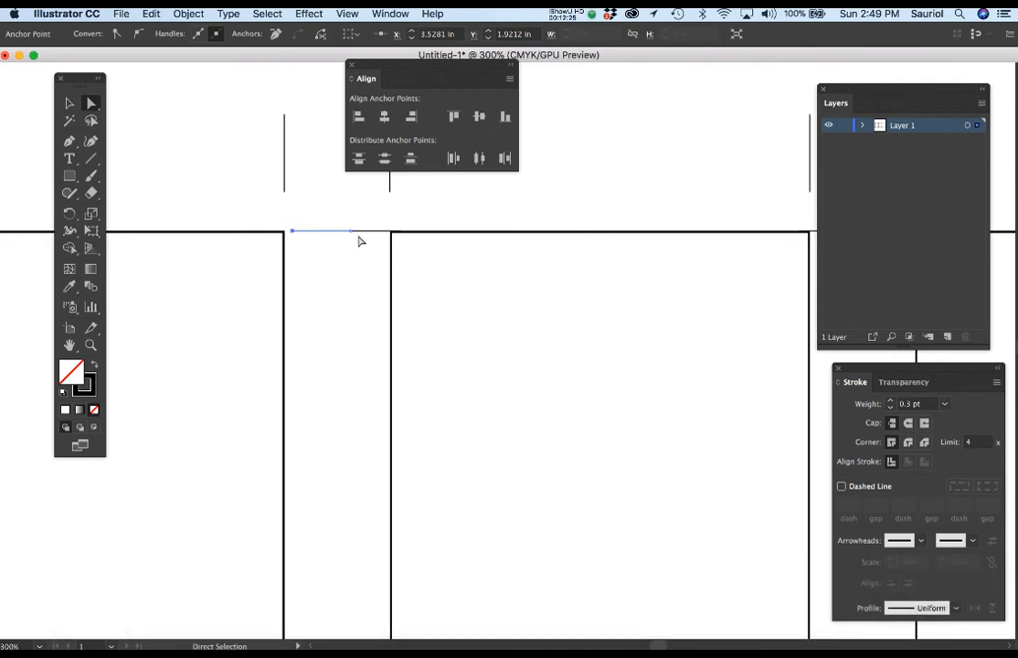
# Nudge the right end of the same trim mark inward to about X 3.78 in
pyautogui.click(352, 233)
pyautogui.press('Left')
pyautogui.press('Left')
pyautogui.press('Left')
pyautogui.press('Left')
pyautogui.press('Left')
pyautogui.press('Left')
pyautogui.press('Left')
pyautogui.press('Left')
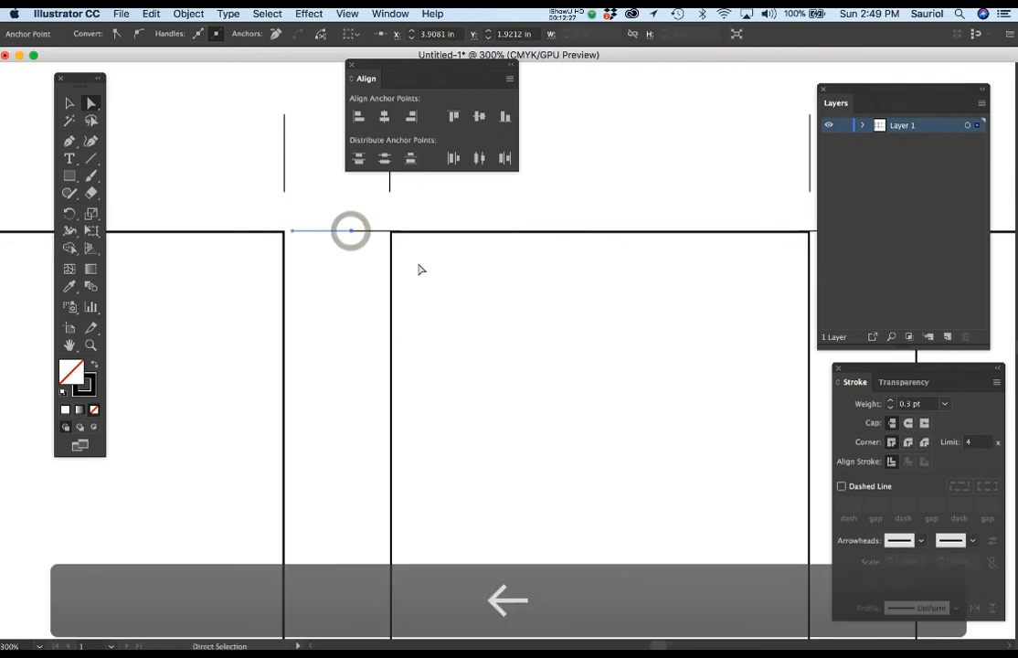
pyautogui.press('Left')
pyautogui.press('Left')
pyautogui.press('Left')
pyautogui.press('Left')
pyautogui.press('Left')
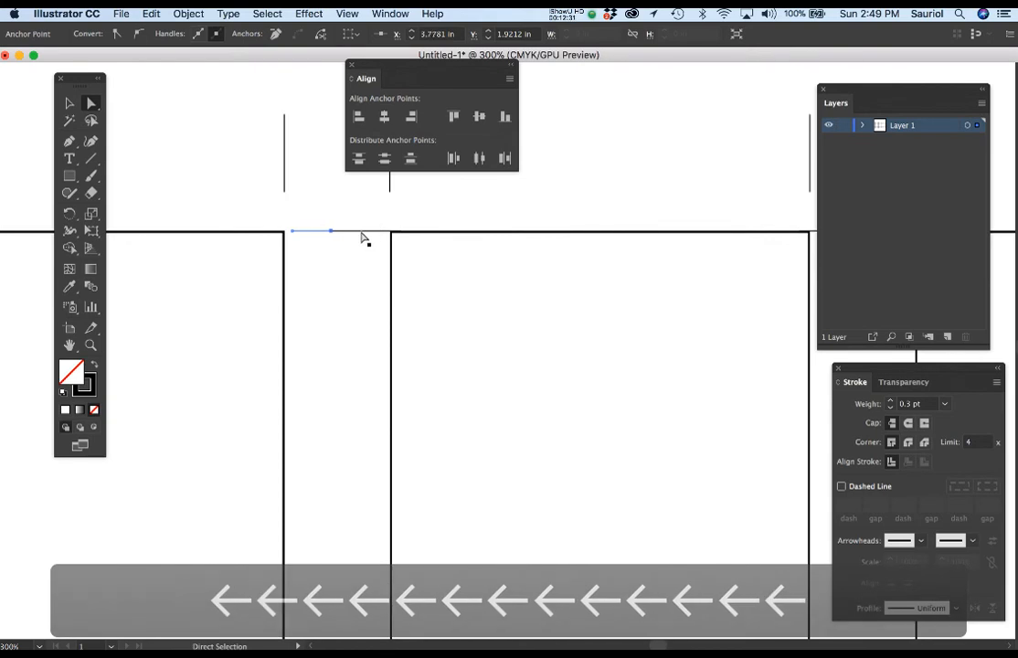
# Nudge the right end of the other upper trim mark in this gap back to about X 4.11 in, clear of the middle rectangle
pyautogui.click(362, 233)
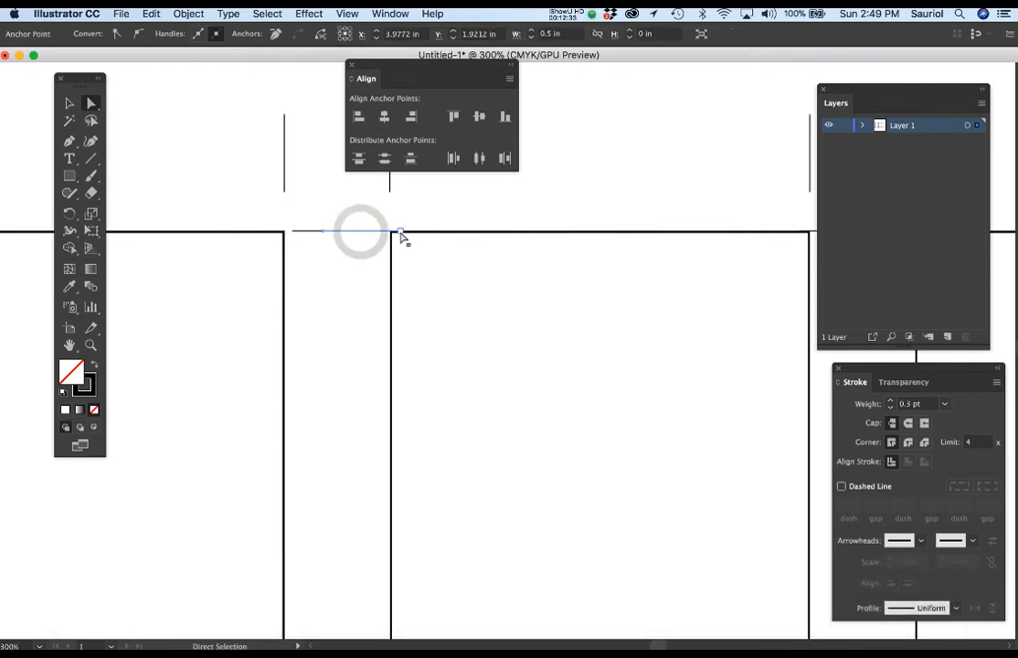
pyautogui.click(400, 232)
pyautogui.press('Left')
pyautogui.press('Left')
pyautogui.press('Left')
pyautogui.press('Left')
pyautogui.press('Left')
pyautogui.press('Left')
pyautogui.press('Left')
pyautogui.press('Left')
pyautogui.press('Left')
pyautogui.press('Left')
pyautogui.press('Left')
pyautogui.press('Left')
pyautogui.press('Left')
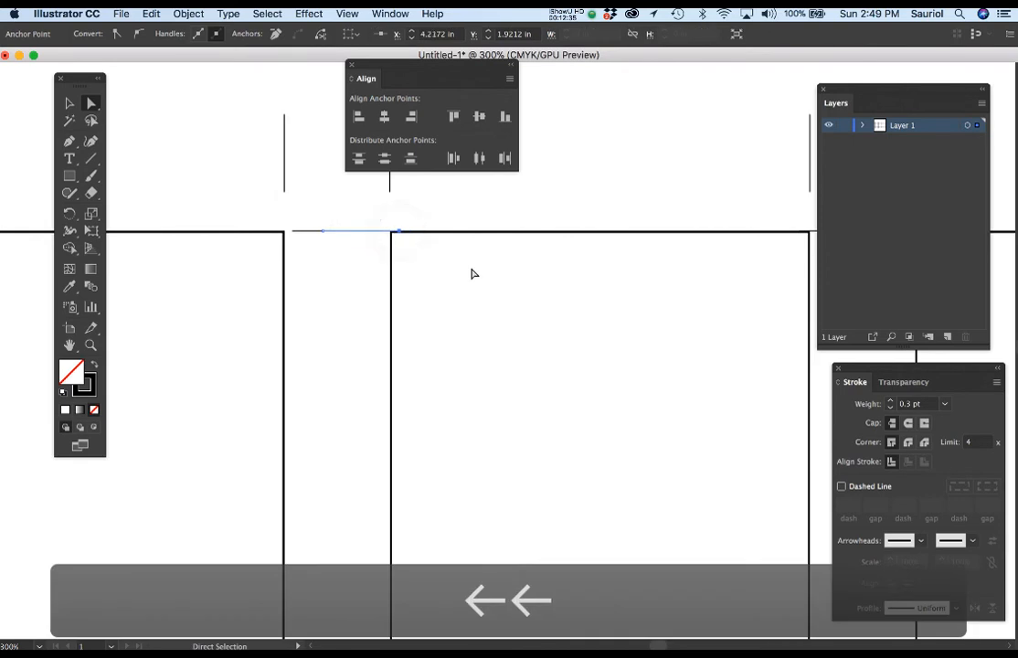
pyautogui.press('Left')
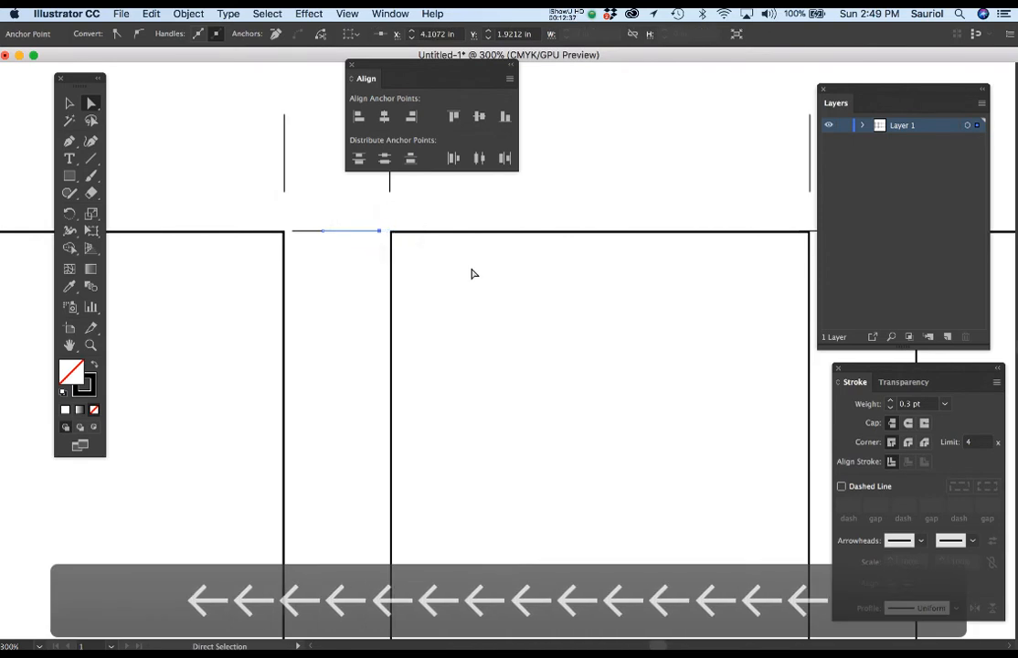
# Nudge that second mark's left end inward to about X 3.85 in, leaving a gap between the two trim marks
pyautogui.click(325, 233)
pyautogui.press('Right')
pyautogui.press('Right')
pyautogui.press('Right')
pyautogui.press('Right')
pyautogui.press('Right')
pyautogui.press('Right')
pyautogui.press('Right')
pyautogui.press('Right')
pyautogui.press('Right')
pyautogui.press('Right')
pyautogui.press('Right')
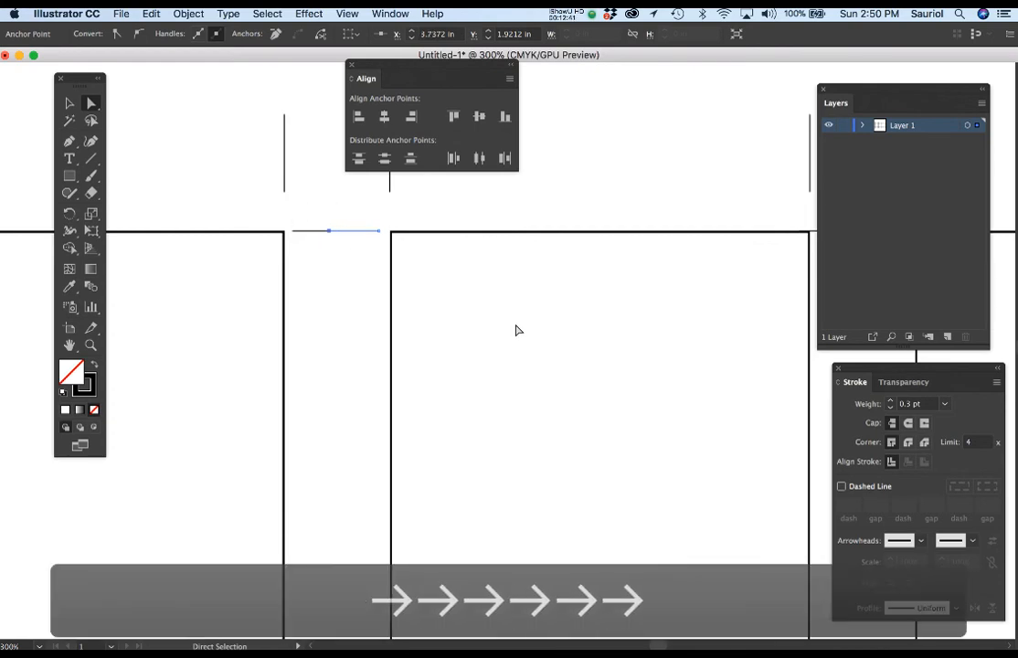
pyautogui.press('Right')
pyautogui.press('Right')
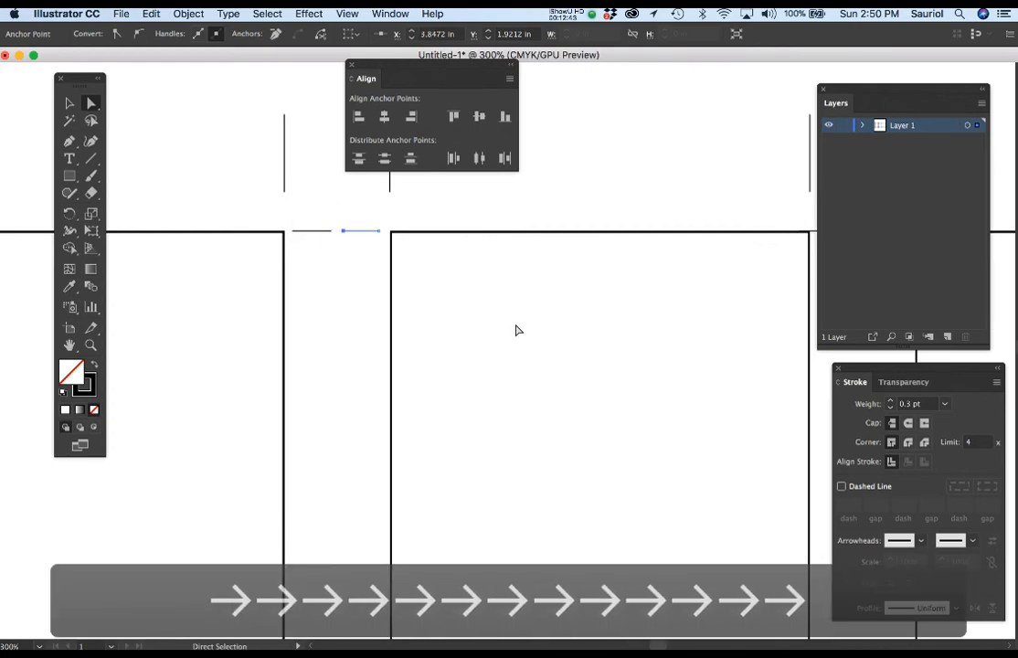
pyautogui.click(350, 284)
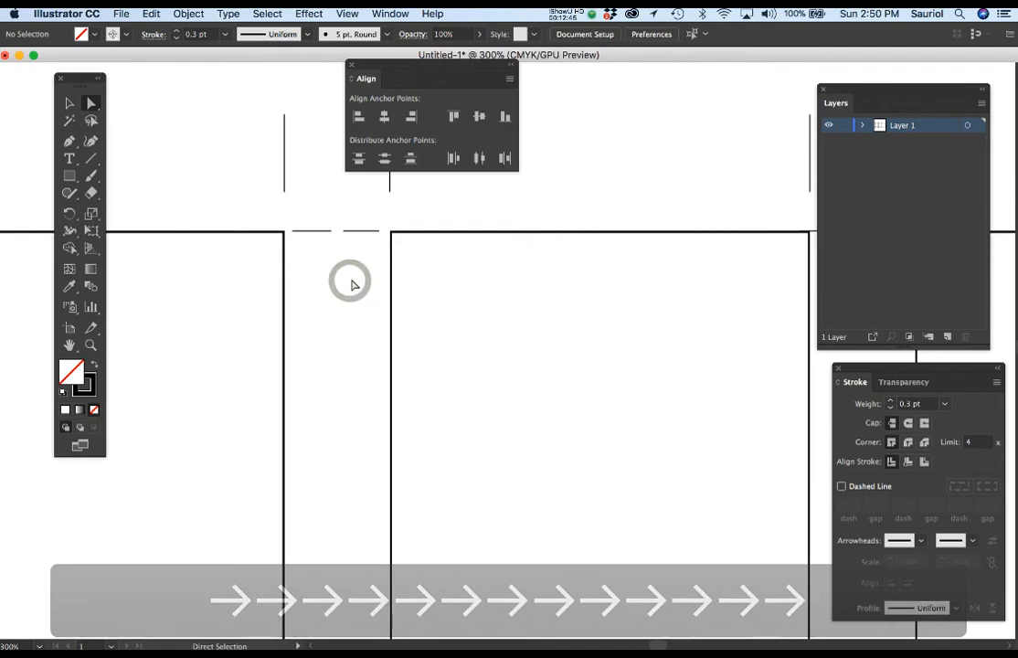
# Shorten the left rectangle's upper outer horizontal trim mark by nudging its left end in from the page edge to about X 0.19 in
pyautogui.scroll(-2, 464, 322)
pyautogui.scroll(-1, 465, 326)
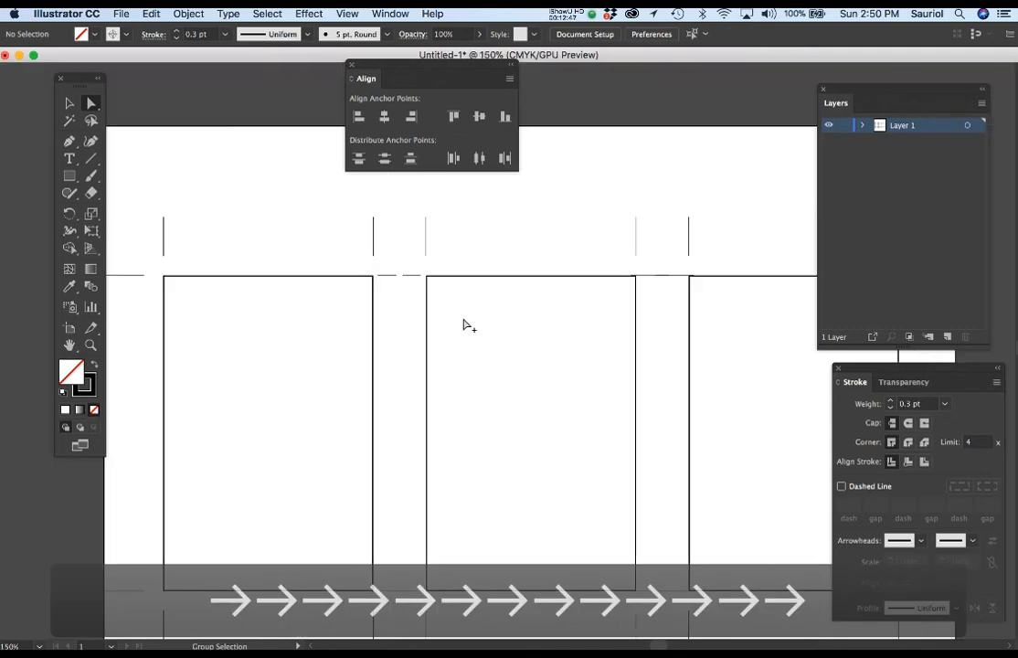
pyautogui.hscroll(-3, 290, 385)
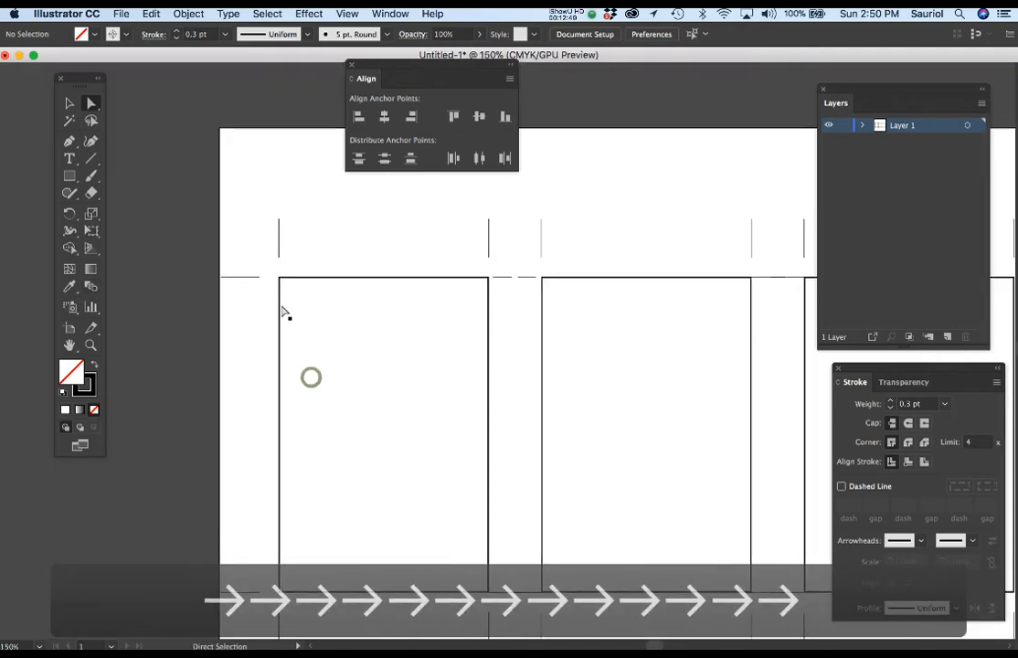
pyautogui.moveTo(243, 284); pyautogui.dragTo(220, 278)
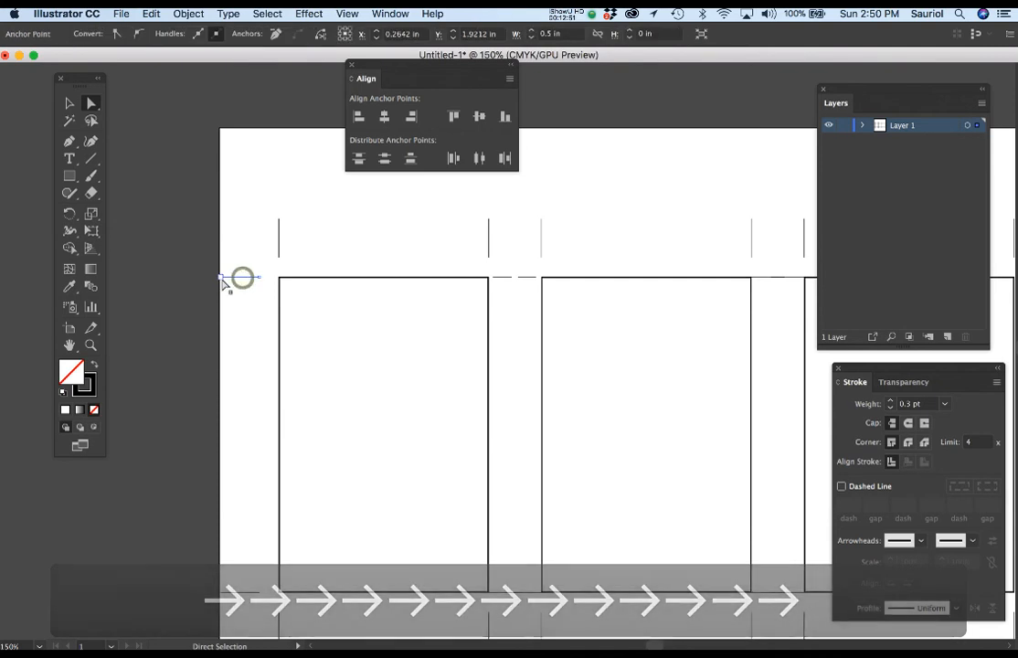
pyautogui.press('Right')
pyautogui.press('Right')
pyautogui.press('Right')
pyautogui.press('Right')
pyautogui.press('Right')
pyautogui.press('Right')
pyautogui.press('Right')
pyautogui.press('Right')
pyautogui.press('Right')
pyautogui.press('Right')
pyautogui.press('Right')
pyautogui.press('Right')
pyautogui.press('Right')
pyautogui.press('Right')
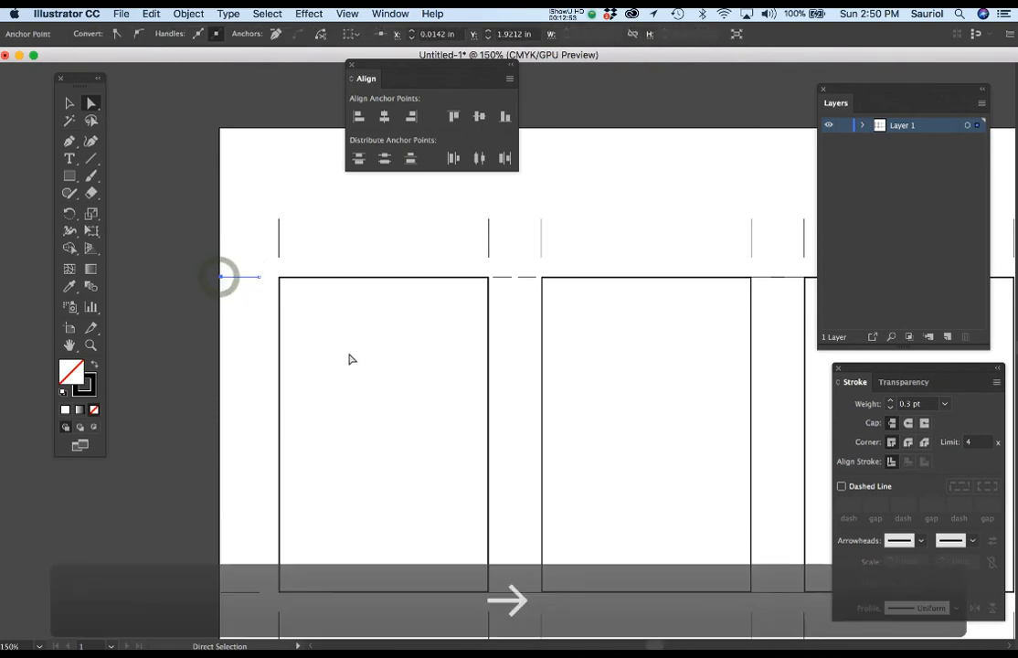
pyautogui.press('Right')
pyautogui.press('Right')
pyautogui.press('Right')
pyautogui.press('Right')
pyautogui.press('Right')
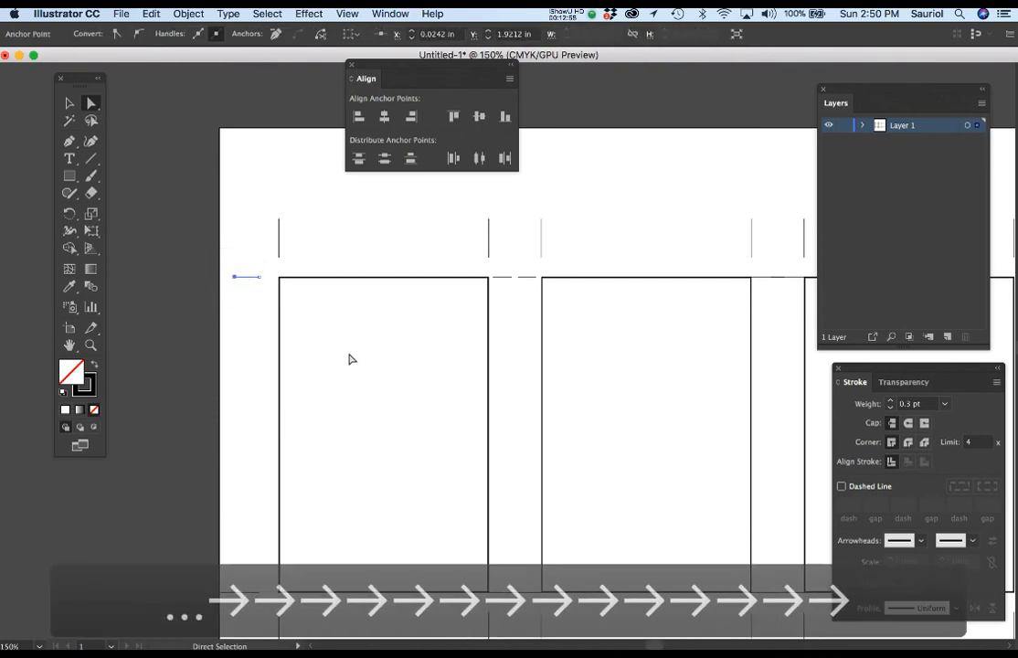
# Shorten the left rectangle's lower outer horizontal trim mark from the page edge to match the upper one
pyautogui.scroll(-3, 386, 416)
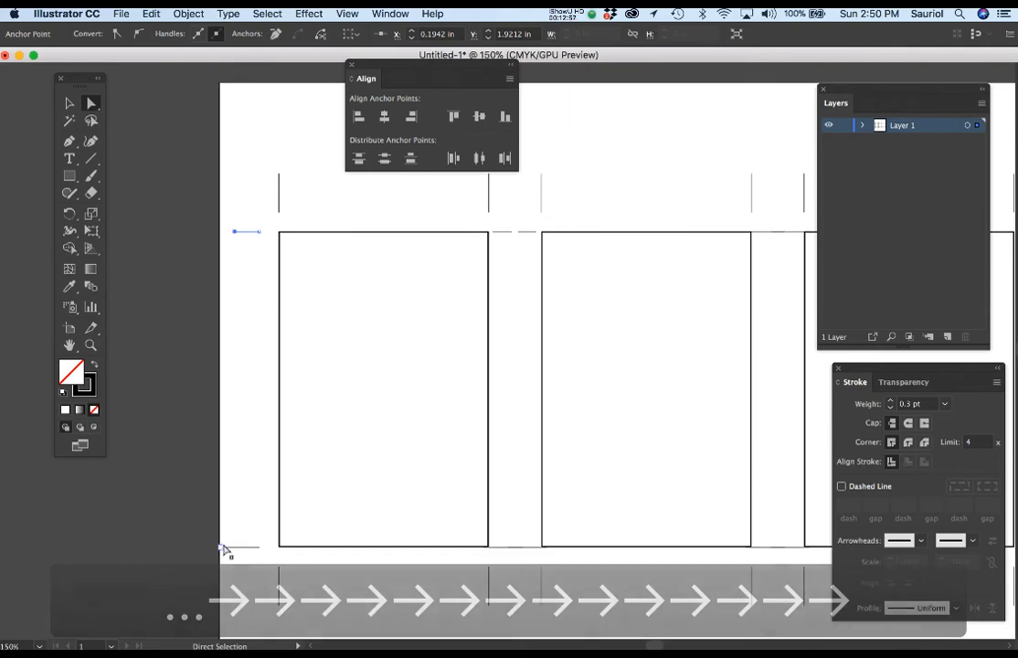
pyautogui.click(227, 548)
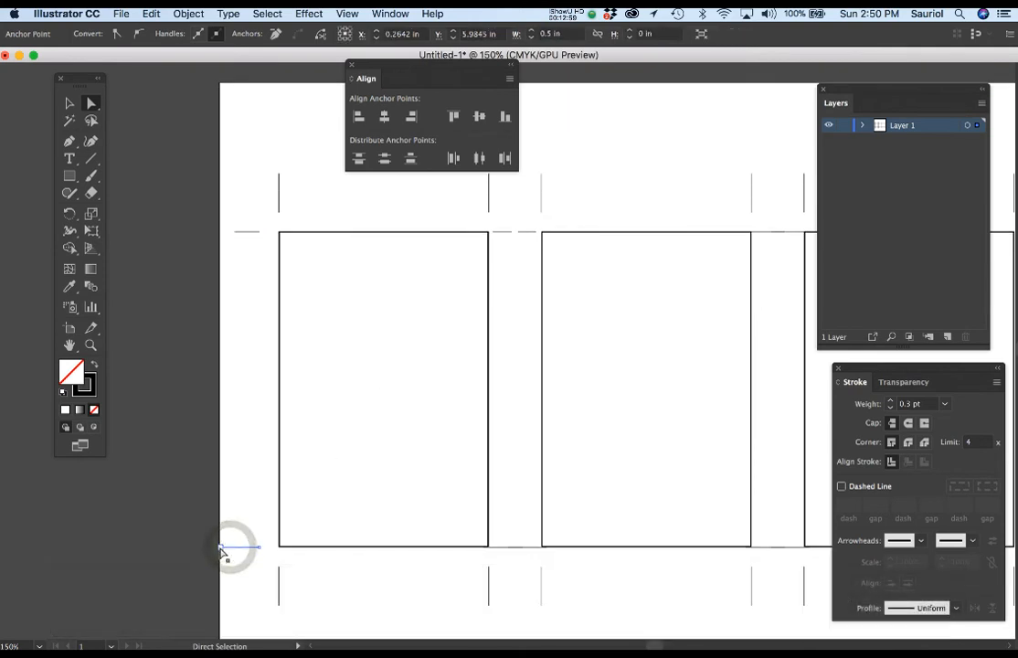
pyautogui.press('Right')
pyautogui.press('Right')
pyautogui.press('Right')
pyautogui.press('Right')
pyautogui.press('Right')
pyautogui.press('Right')
pyautogui.press('Right')
pyautogui.press('Right')
pyautogui.press('Right')
pyautogui.press('Right')
pyautogui.press('Right')
pyautogui.press('Right')
pyautogui.press('Right')
pyautogui.press('Right')
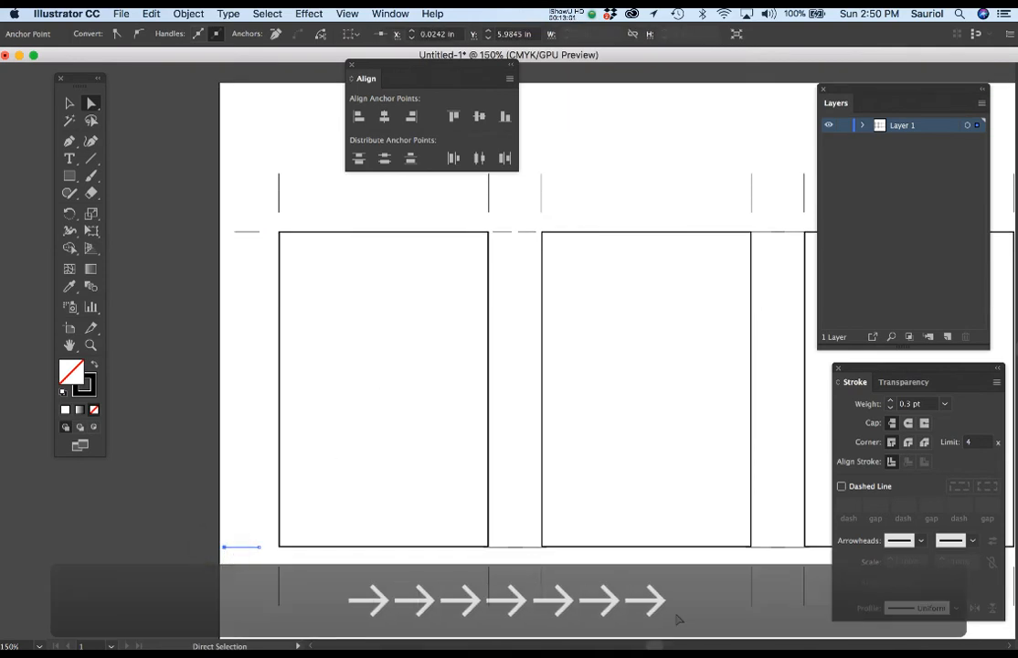
pyautogui.press('Right')
pyautogui.press('Right')
pyautogui.press('Right')
pyautogui.press('Right')
pyautogui.press('Right')
pyautogui.press('Right')
pyautogui.press('Right')
pyautogui.press('Right')
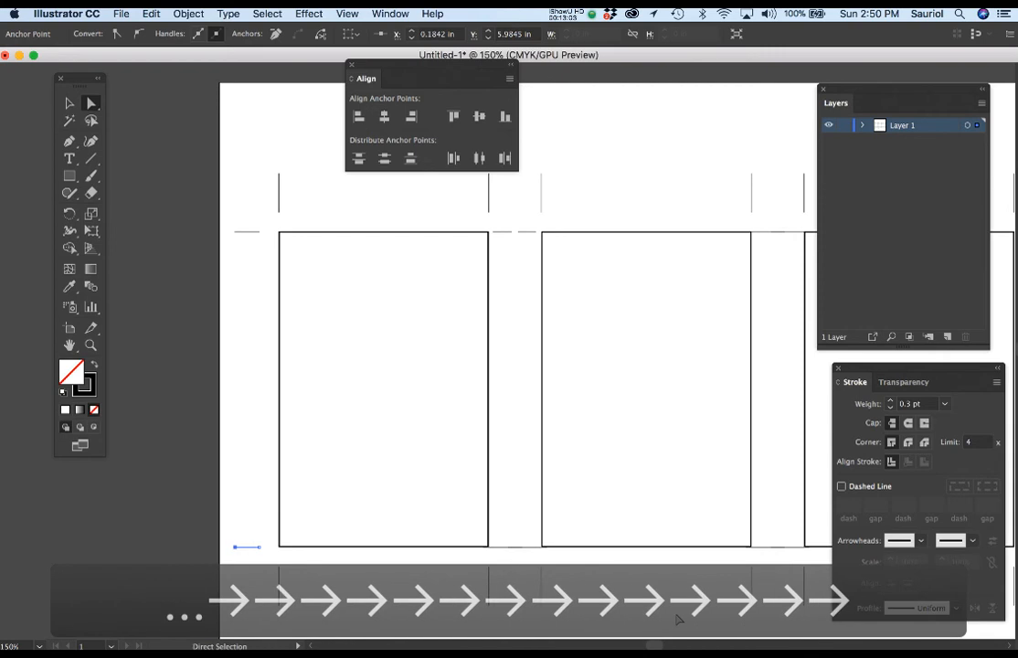
pyautogui.click(263, 518)
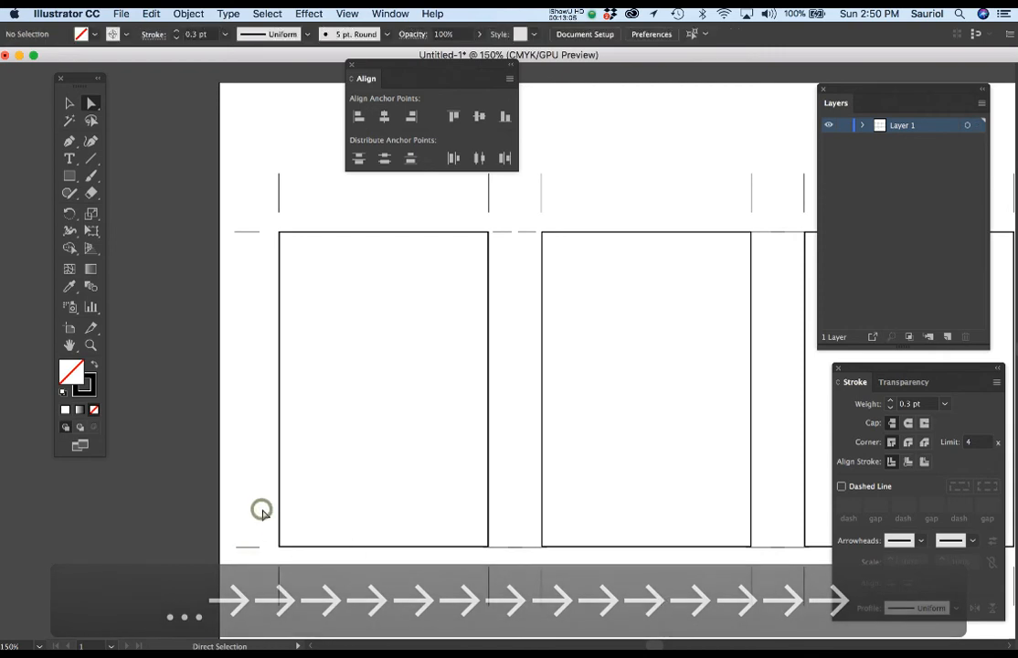
# Nudge the left ends of the middle rectangle's upper and lower right-hand horizontal trim marks rightward to about X 6.94 in, clear of that rectangle
pyautogui.moveTo(736, 390); pyautogui.dragTo(517, 402)
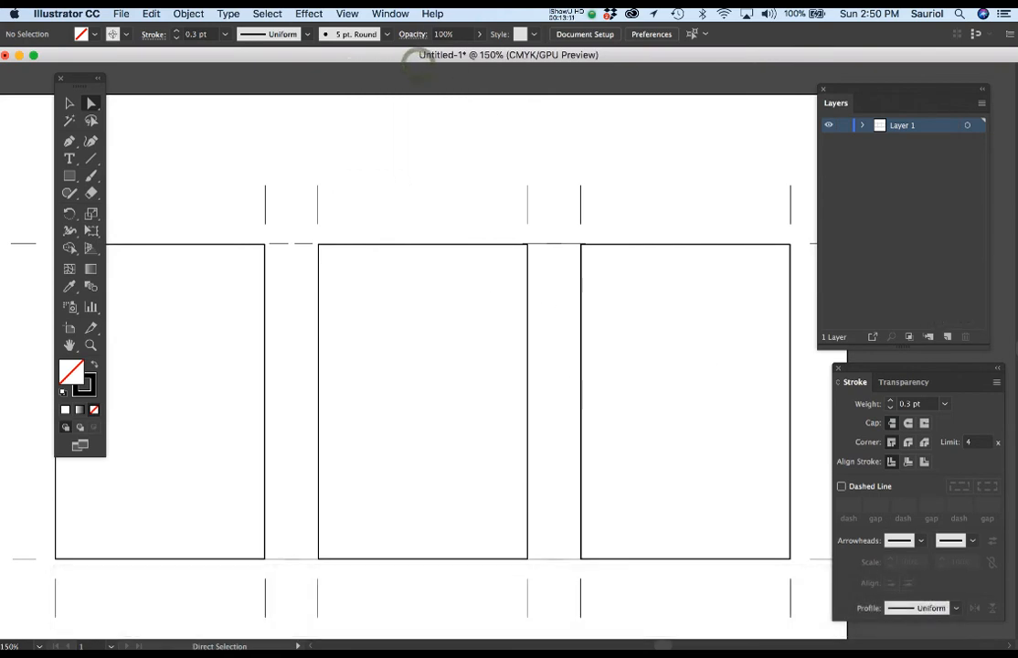
pyautogui.scroll(2, 598, 408)
pyautogui.moveTo(563, 321); pyautogui.dragTo(537, 277)
pyautogui.click(495, 142)
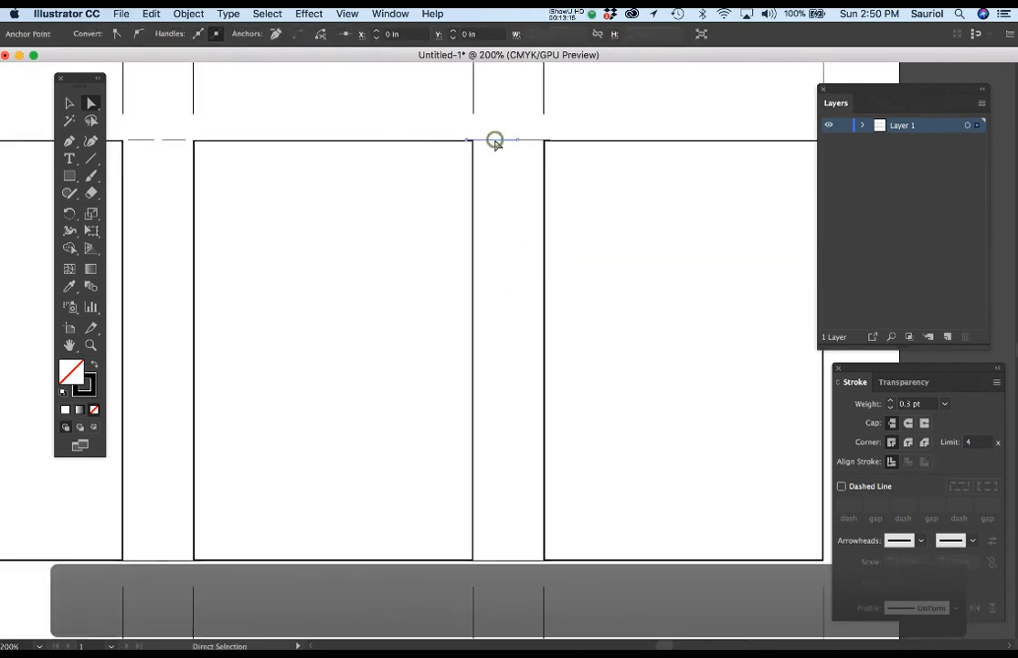
pyautogui.click(465, 142)
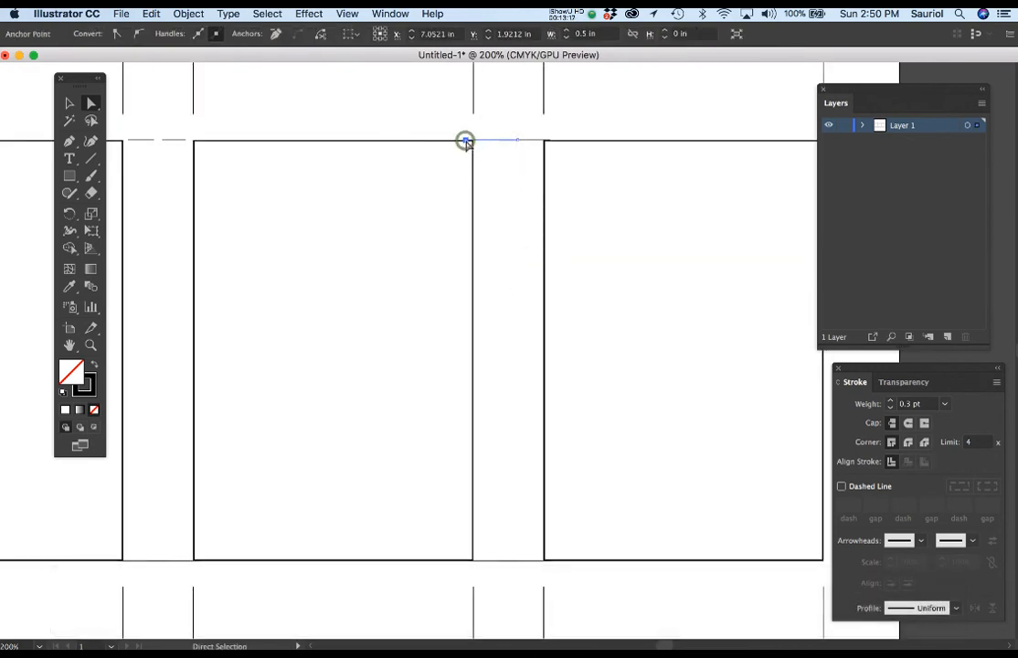
pyautogui.click(486, 562)
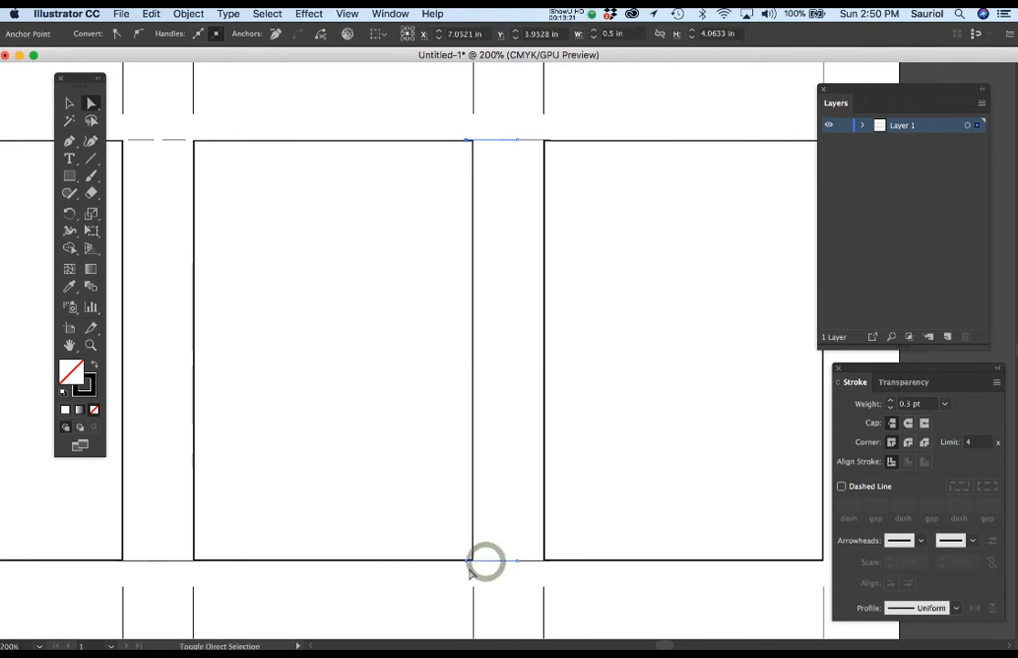
pyautogui.keyDown('shift'); pyautogui.click(466, 563); pyautogui.keyUp('shift')
pyautogui.press('Right')
pyautogui.press('Right')
pyautogui.press('Right')
pyautogui.press('Right')
pyautogui.press('Right')
pyautogui.press('Right')
pyautogui.press('Right')
pyautogui.press('Right')
pyautogui.press('Right')
pyautogui.press('Right')
pyautogui.press('Right')
pyautogui.press('Right')
pyautogui.press('Right')
pyautogui.press('Right')
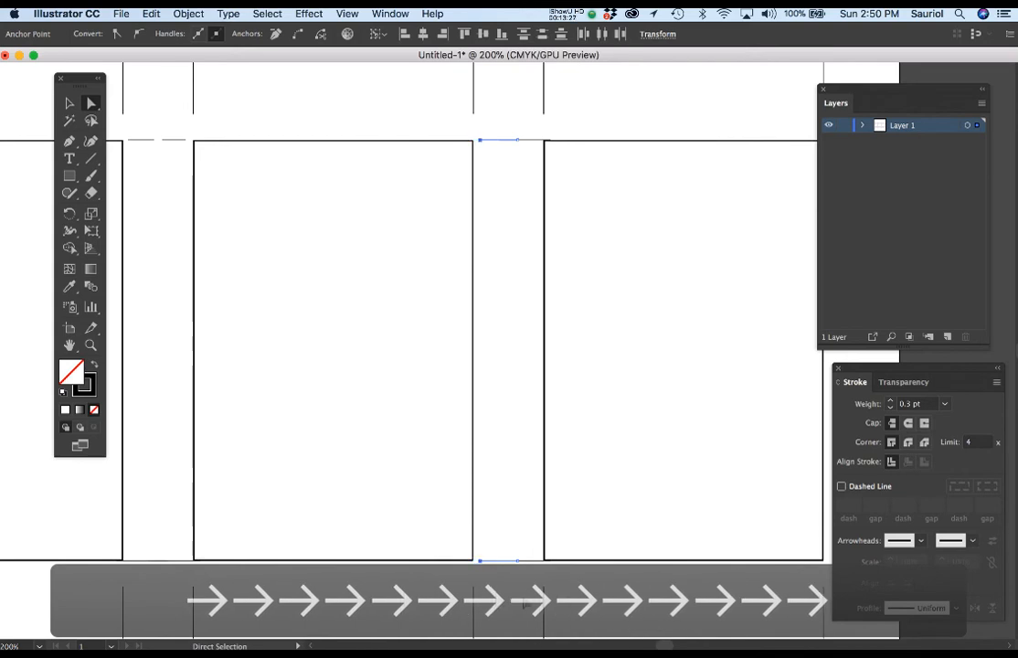
# Shorten both of the middle rectangle's right-hand horizontal trim marks by nudging their right ends inward
pyautogui.click(517, 561)
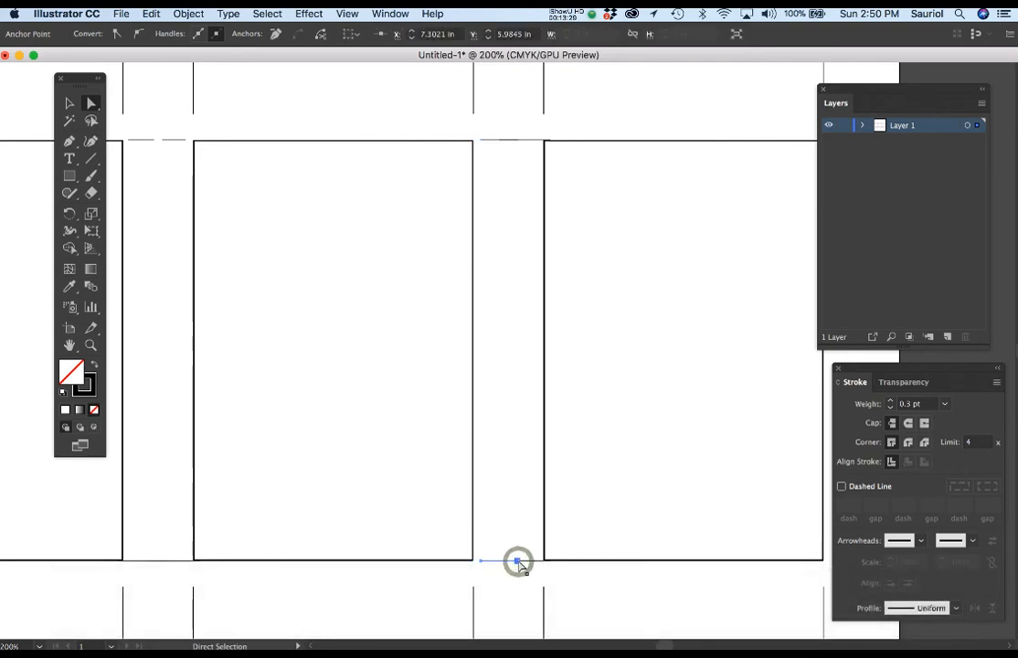
pyautogui.keyDown('shift'); pyautogui.click(490, 141); pyautogui.keyUp('shift')
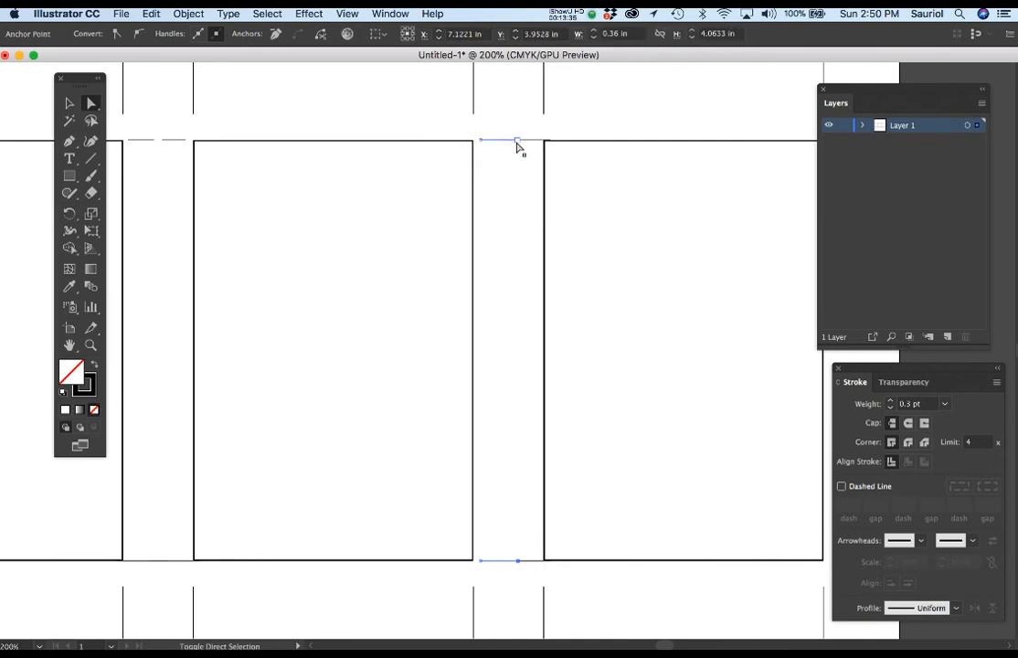
pyautogui.keyDown('shift'); pyautogui.click(518, 143); pyautogui.keyUp('shift')
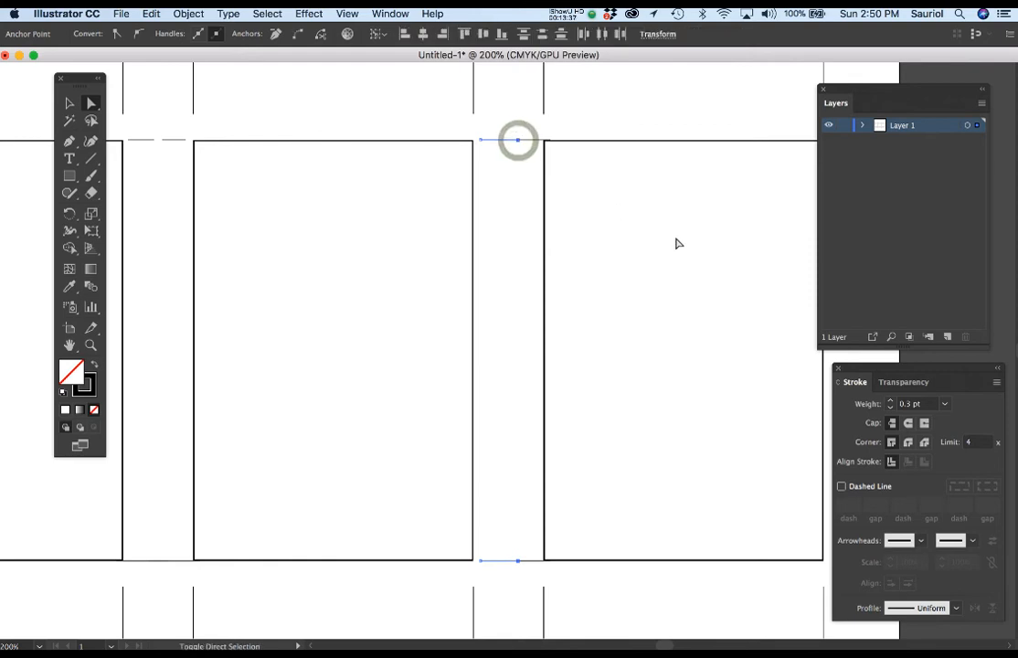
pyautogui.press('Left')
pyautogui.press('Left')
pyautogui.press('Left')
pyautogui.press('Left')
pyautogui.press('Left')
pyautogui.press('Left')
pyautogui.press('Left')
pyautogui.press('Left')
pyautogui.press('Left')
pyautogui.press('Left')
pyautogui.press('Left')
pyautogui.press('Left')
pyautogui.press('Left')
pyautogui.press('Left')
pyautogui.press('Left')
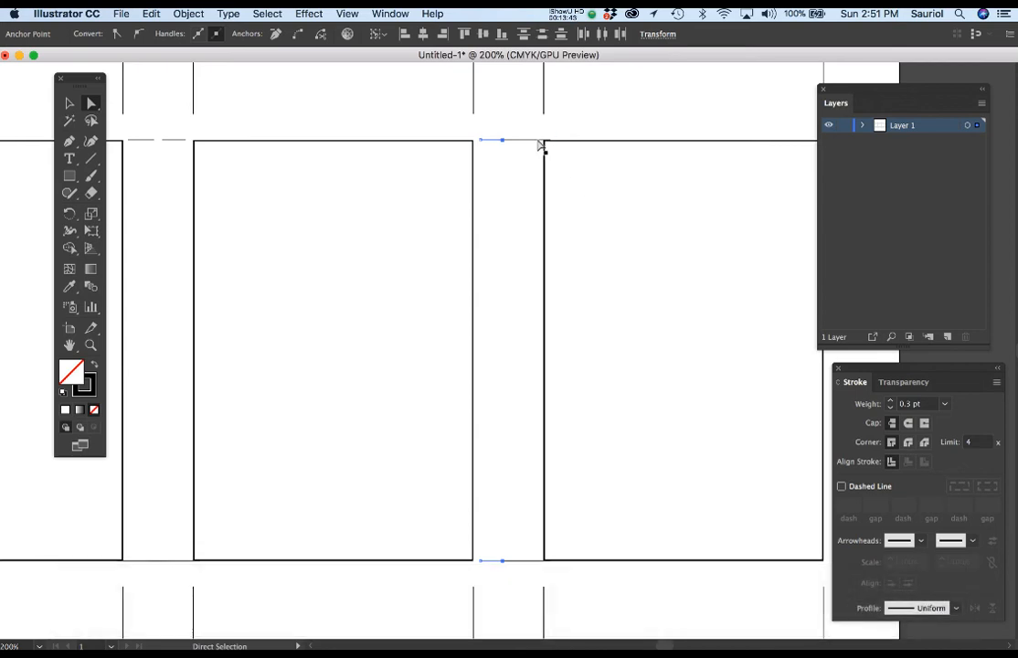
# Nudge the left ends of the right rectangle's upper and lower inner horizontal trim marks rightward, leaving a gap to the neighbouring marks
pyautogui.click(537, 142)
pyautogui.click(499, 142)
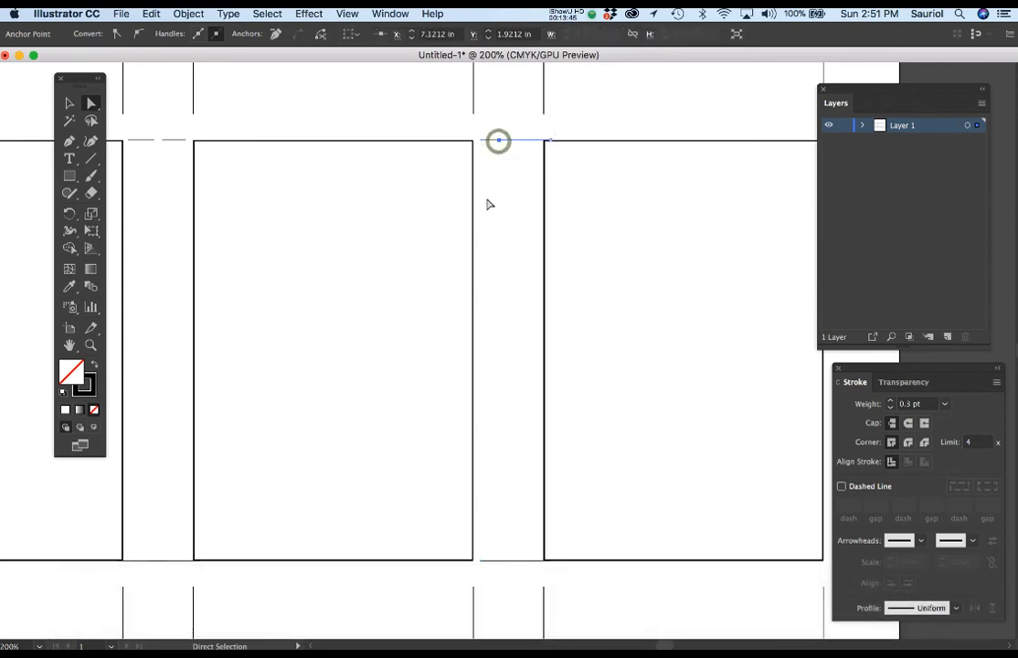
pyautogui.keyDown('shift'); pyautogui.click(530, 561); pyautogui.keyUp('shift')
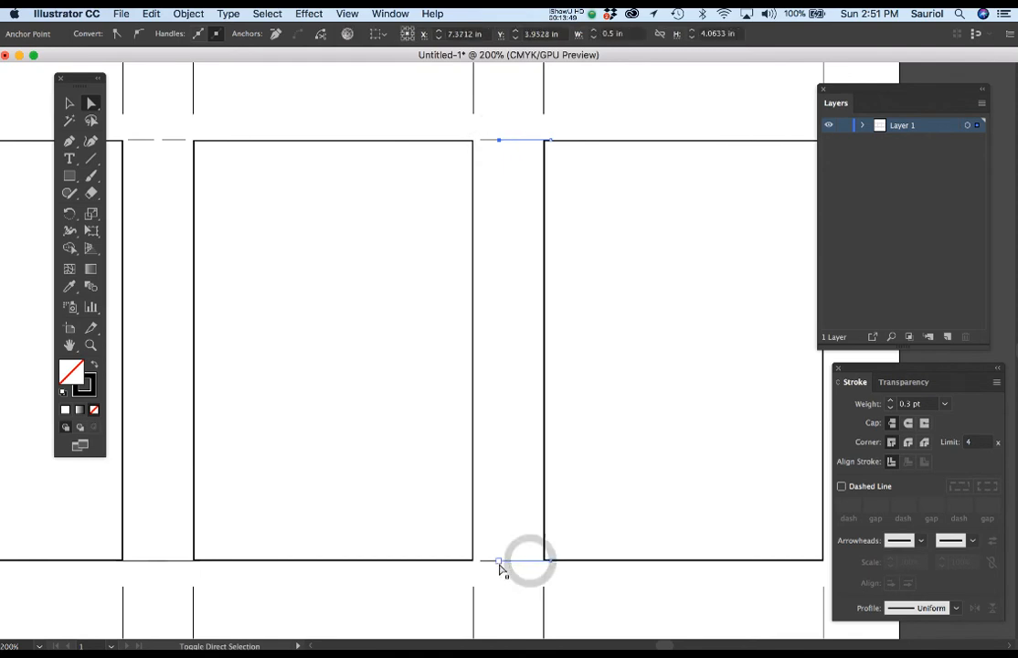
pyautogui.keyDown('shift'); pyautogui.click(499, 562); pyautogui.keyUp('shift')
pyautogui.press('Right')
pyautogui.press('Right')
pyautogui.press('Right')
pyautogui.press('Right')
pyautogui.press('Right')
pyautogui.press('Right')
pyautogui.press('Right')
pyautogui.press('Right')
pyautogui.press('Right')
pyautogui.press('Right')
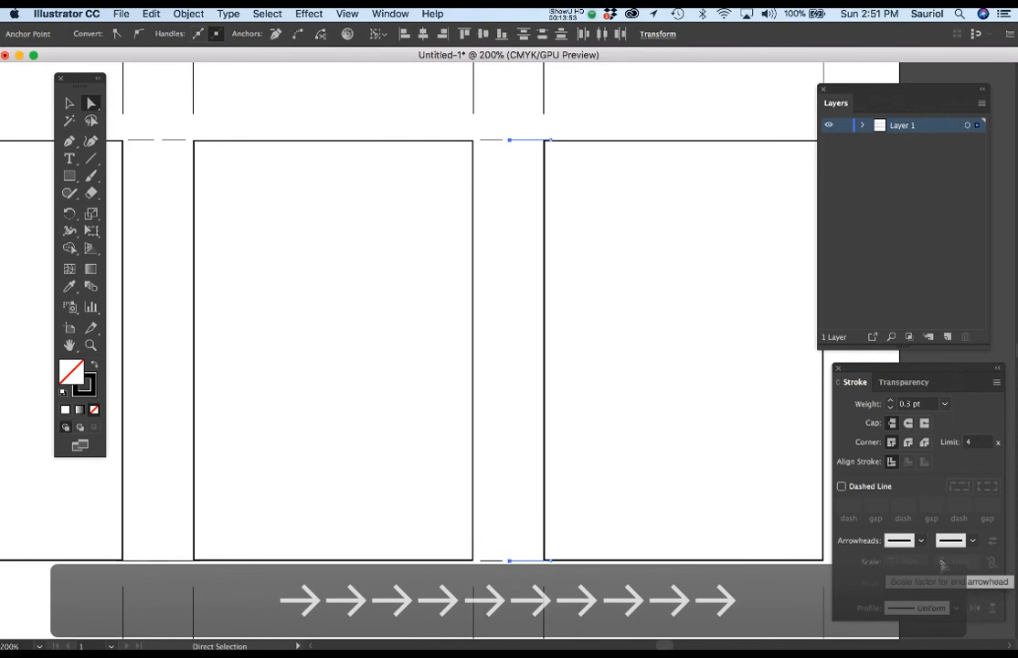
pyautogui.press('Right')
pyautogui.press('Right')
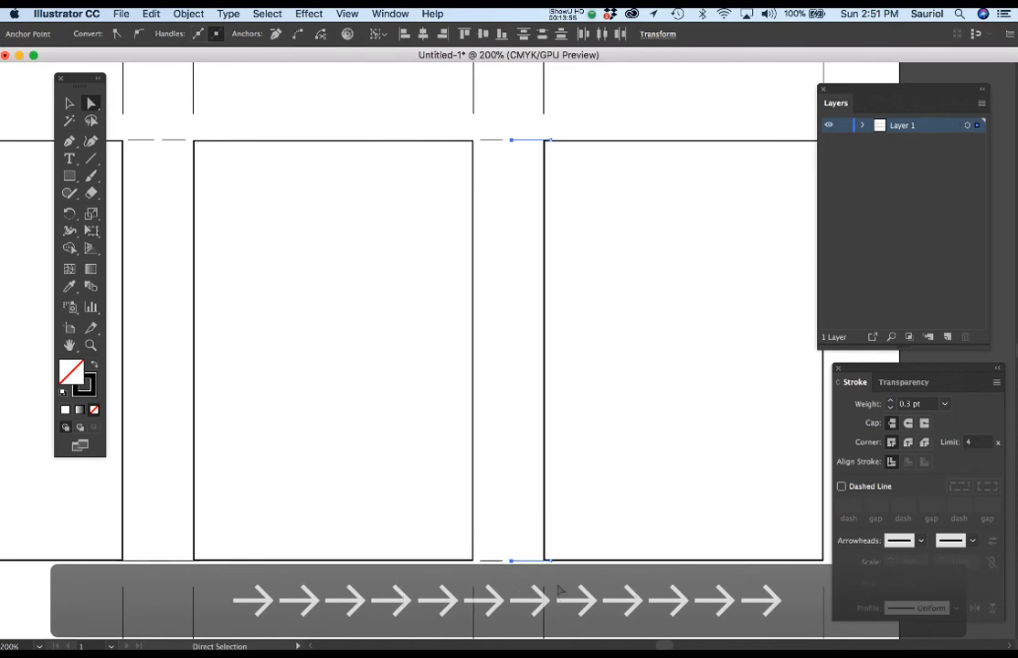
# Nudge the right ends of these two inner trim marks leftward, clear of the right rectangle, and deselect them
pyautogui.click(549, 562)
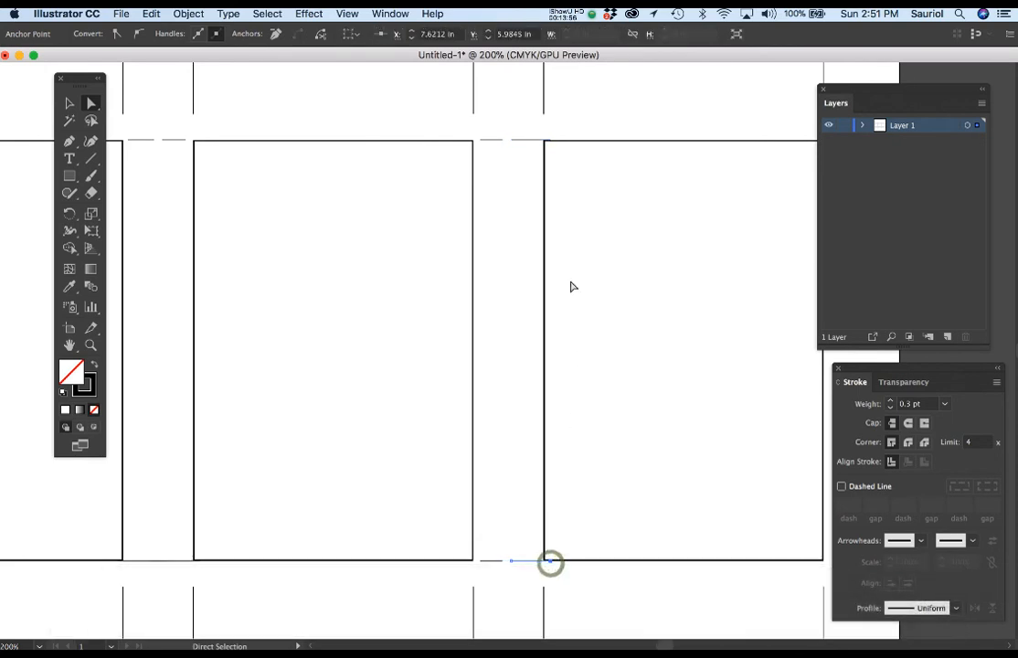
pyautogui.keyDown('shift'); pyautogui.click(549, 144); pyautogui.keyUp('shift')
pyautogui.press('Left')
pyautogui.press('Left')
pyautogui.press('Left')
pyautogui.press('Left')
pyautogui.press('Left')
pyautogui.press('Left')
pyautogui.press('Left')
pyautogui.press('Left')
pyautogui.press('Left')
pyautogui.press('Left')
pyautogui.press('Left')
pyautogui.press('Left')
pyautogui.press('Left')
pyautogui.press('Left')
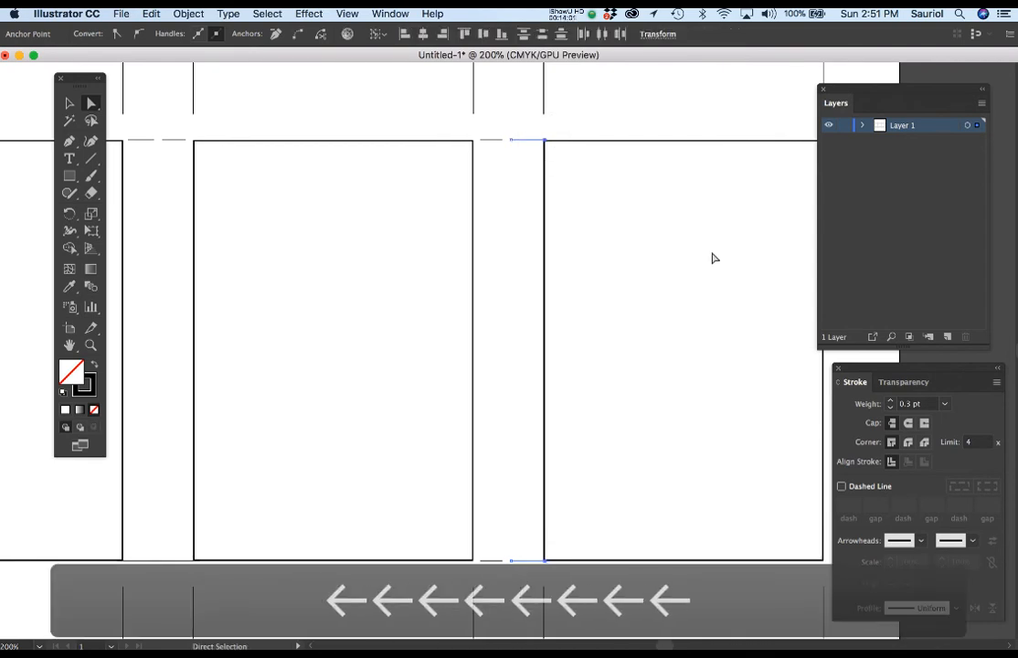
pyautogui.click(663, 278)
pyautogui.scroll(-1, 630, 284)
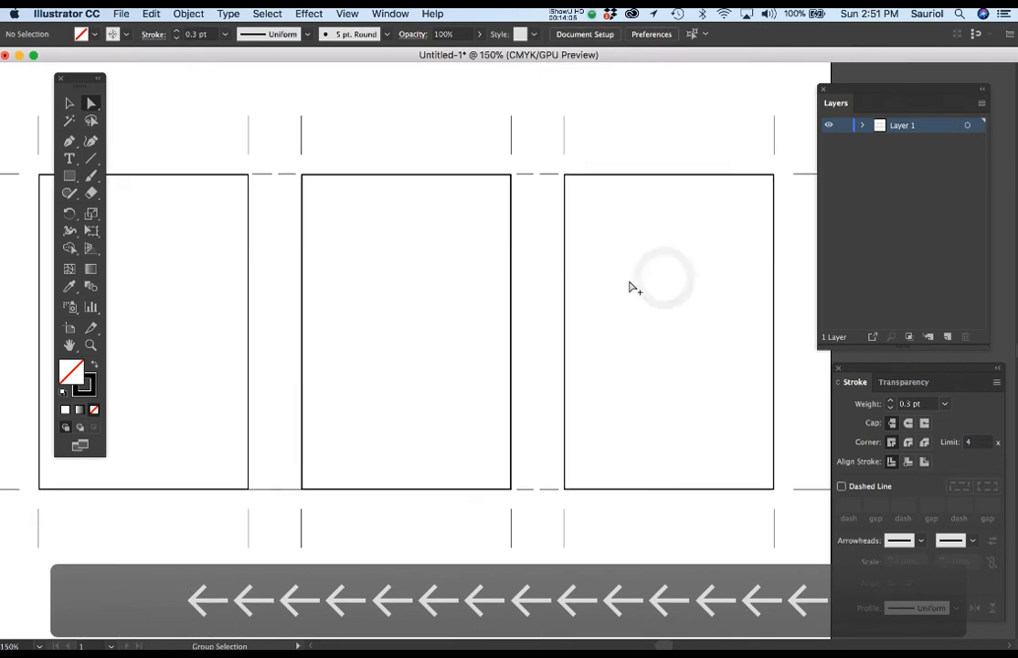
pyautogui.scroll(-1, 632, 289)
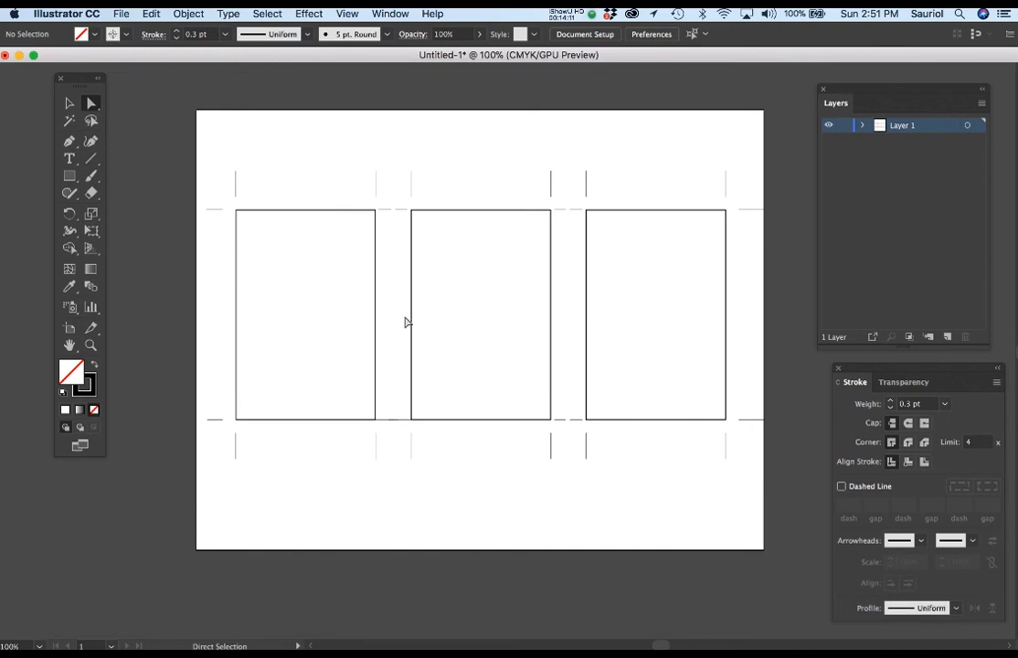
# Separate the lower trim marks between the left and middle rectangles, starting the left rectangle's mark at about X 3.56 in
pyautogui.scroll(2, 388, 443)
pyautogui.click(401, 405)
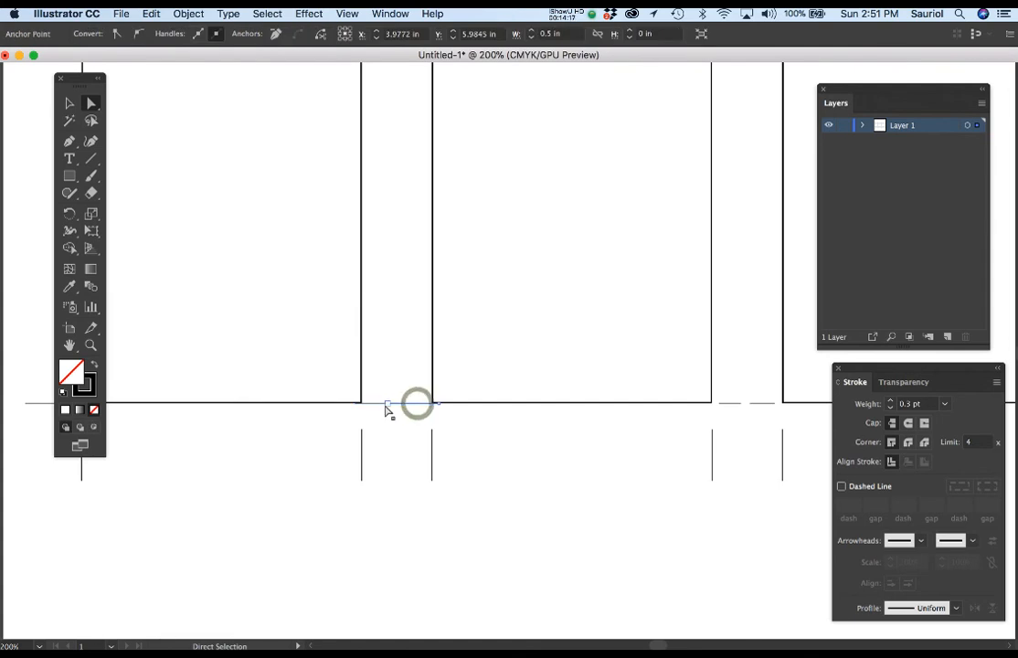
pyautogui.moveTo(386, 403); pyautogui.dragTo(359, 412)
pyautogui.click(386, 404)
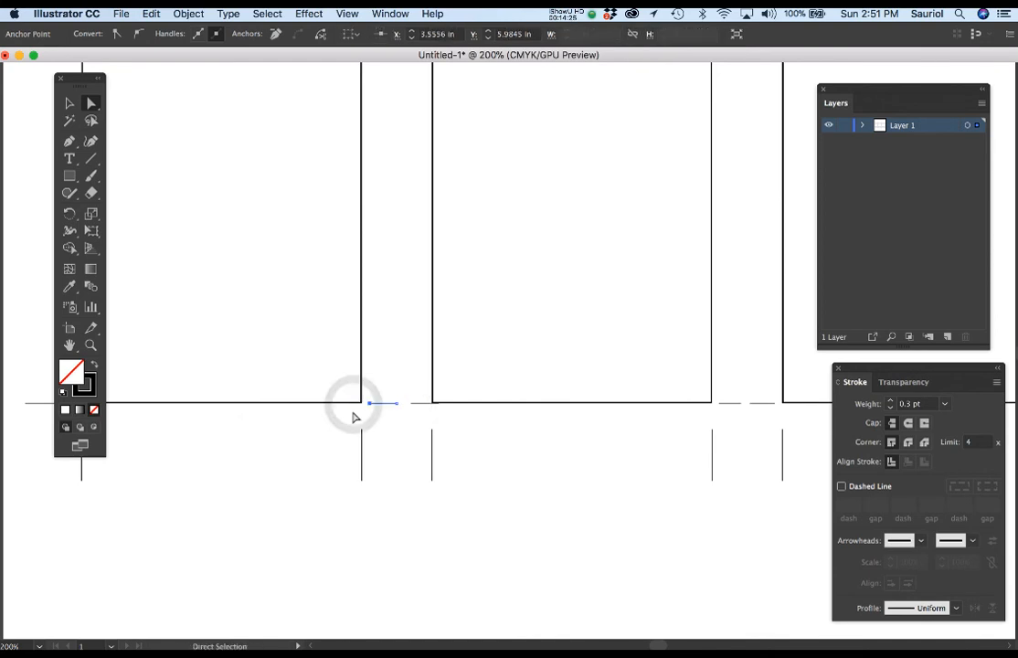
# Delete the middle and right rectangles together with their trim marks, keeping only the left frame
pyautogui.press('super+minus')
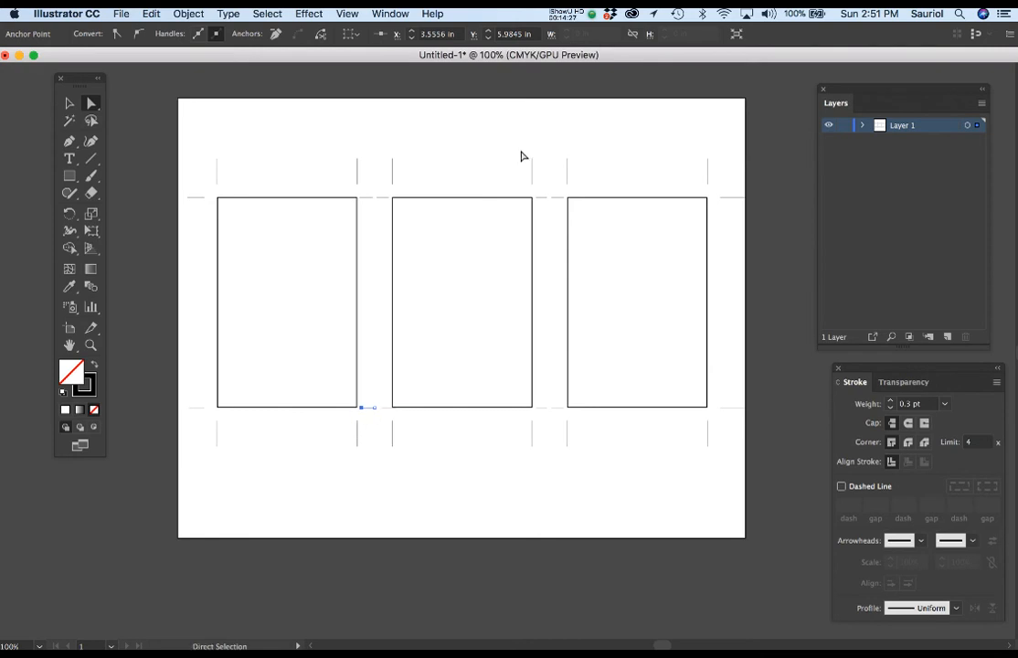
pyautogui.moveTo(786, 125); pyautogui.dragTo(381, 464)
pyautogui.press('Delete')
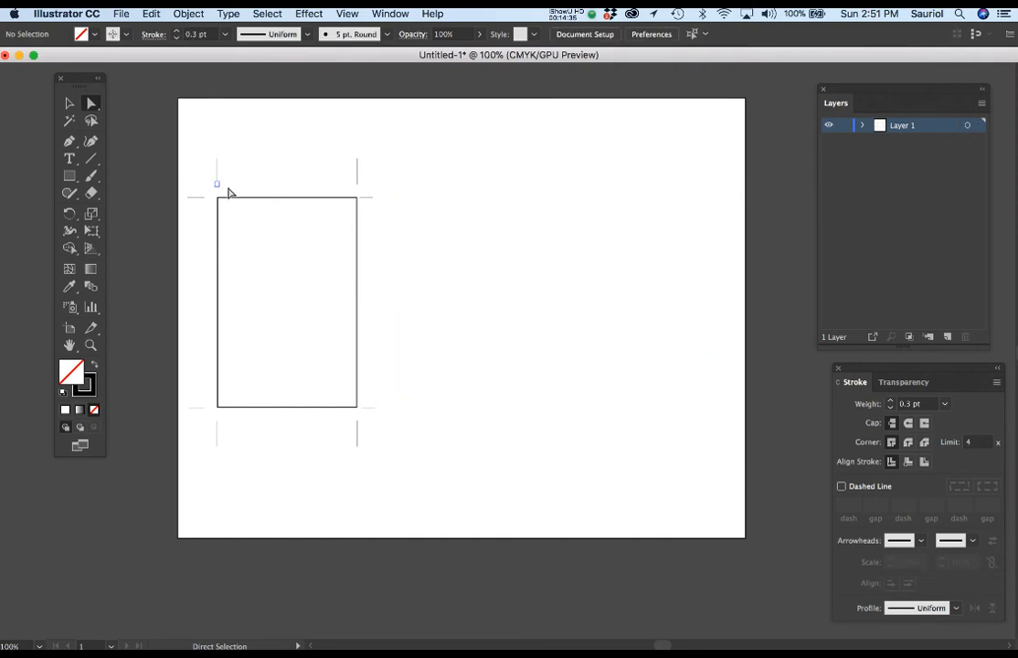
pyautogui.keyDown('alt'); pyautogui.scroll(1, 231, 190); pyautogui.keyUp('alt')
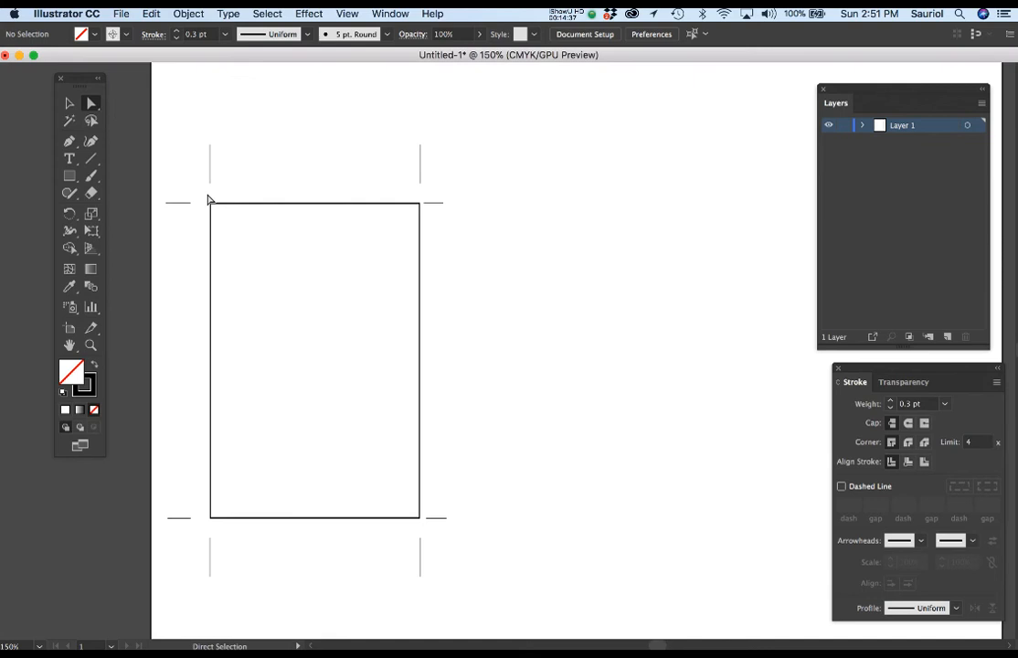
pyautogui.click(179, 204)
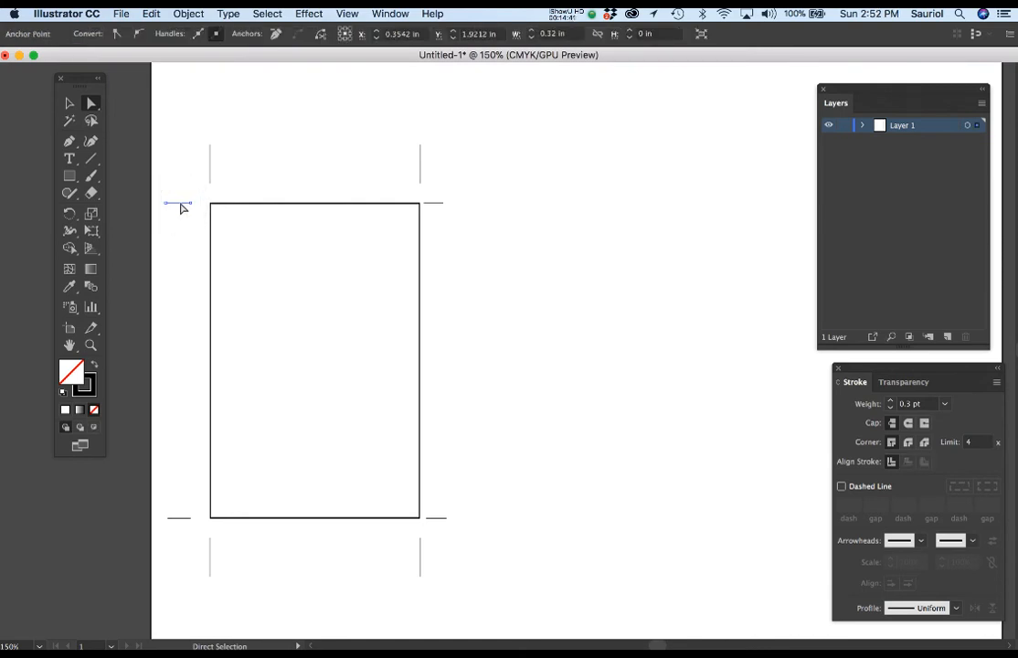
pyautogui.press('v')
pyautogui.click(180, 227)
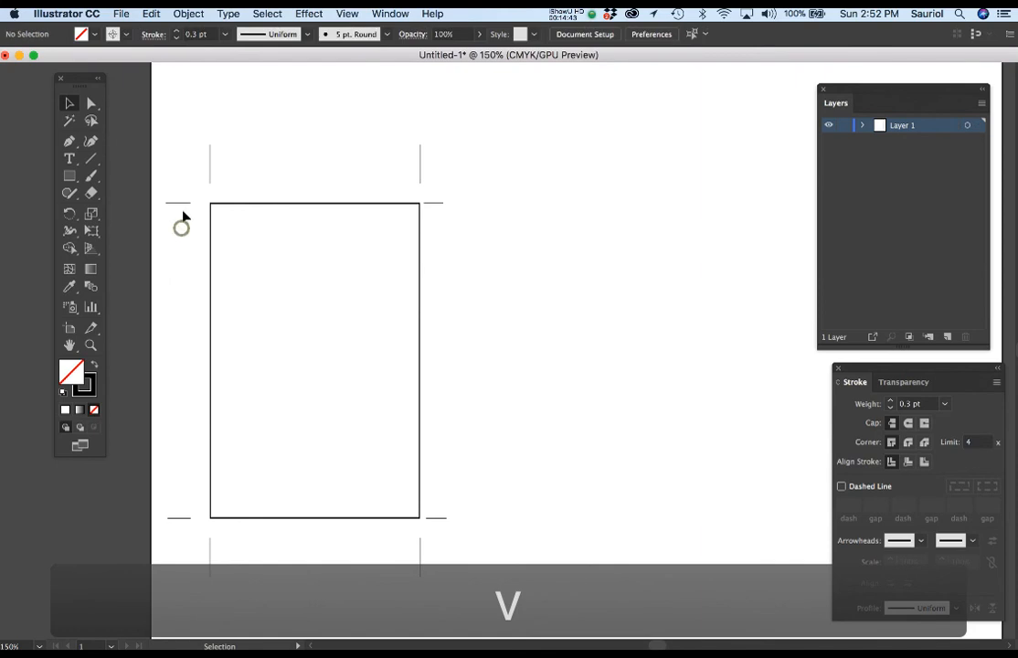
pyautogui.click(181, 204)
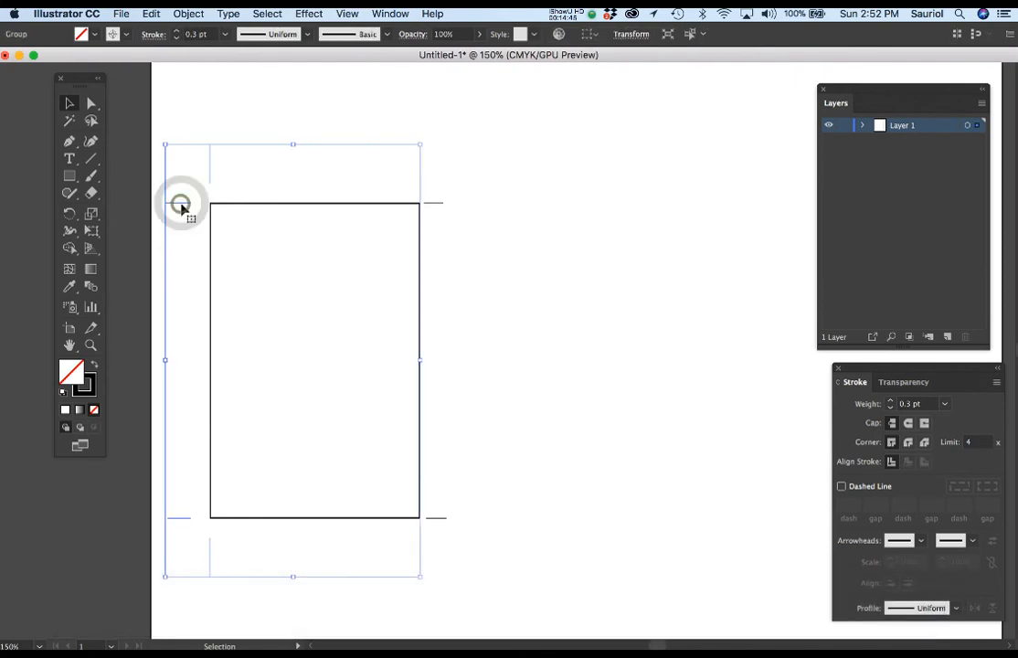
pyautogui.press('a')
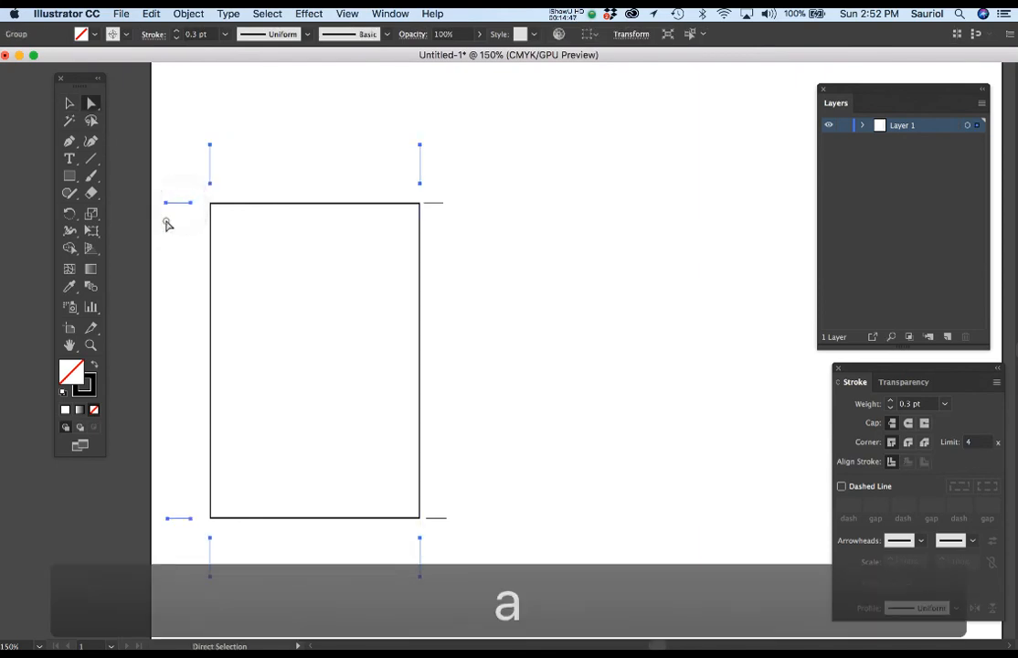
pyautogui.click(179, 213)
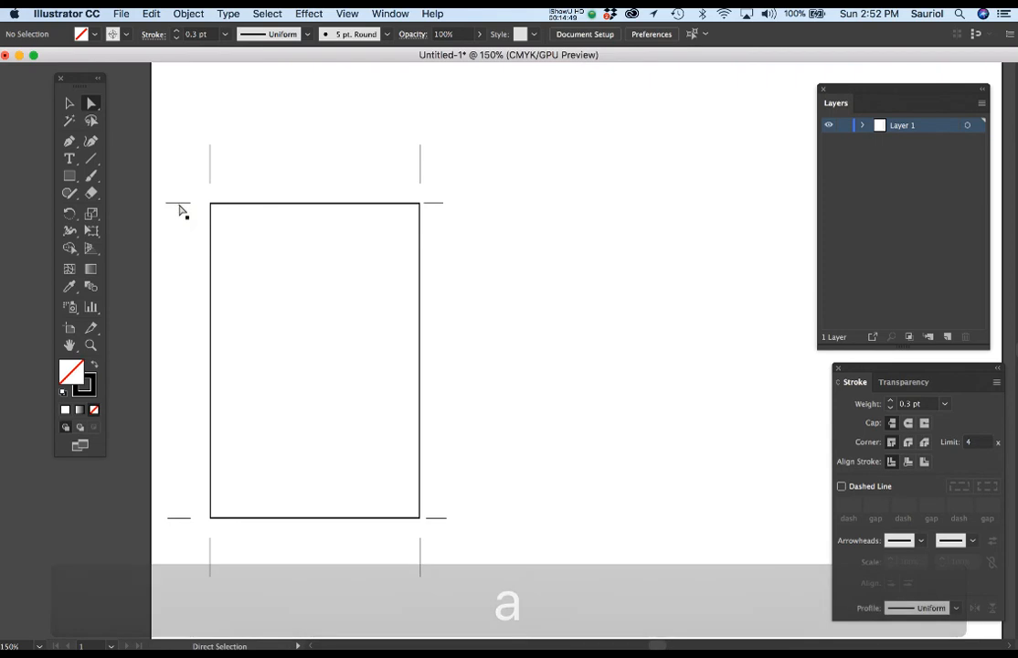
# Nudge the remaining rectangle's whole upper-left horizontal trim mark rightward, closer to the rectangle
pyautogui.click(180, 205)
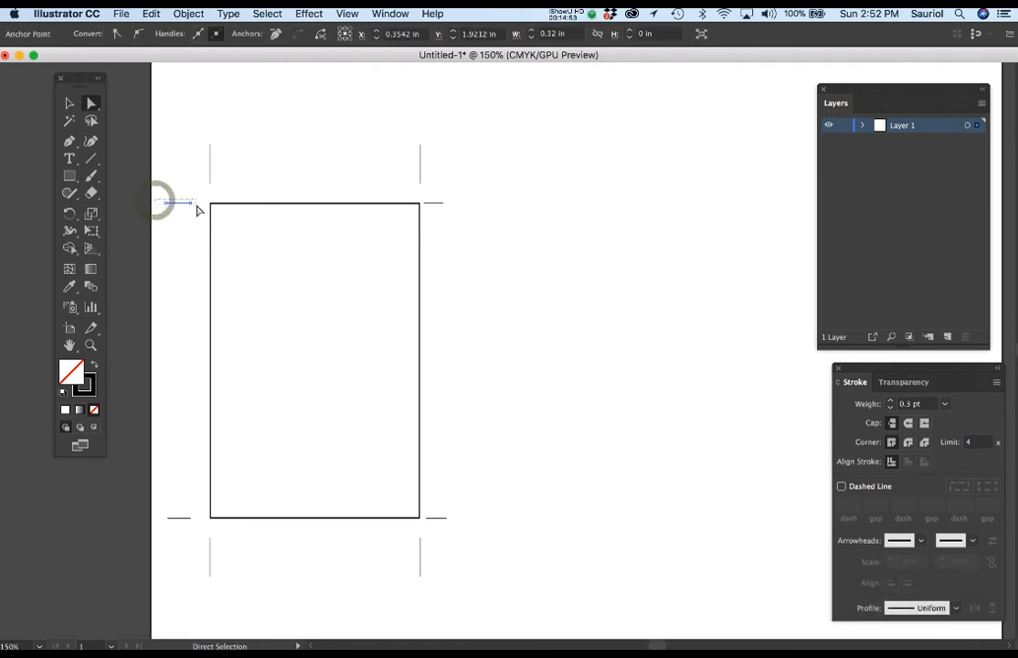
pyautogui.click(180, 206)
pyautogui.press('Right')
pyautogui.press('Right')
pyautogui.press('Right')
pyautogui.press('Right')
pyautogui.press('Right')
pyautogui.press('Right')
pyautogui.press('Right')
pyautogui.press('Right')
pyautogui.press('Right')
pyautogui.press('Right')
pyautogui.press('Right')
pyautogui.press('Right')
pyautogui.press('Right')
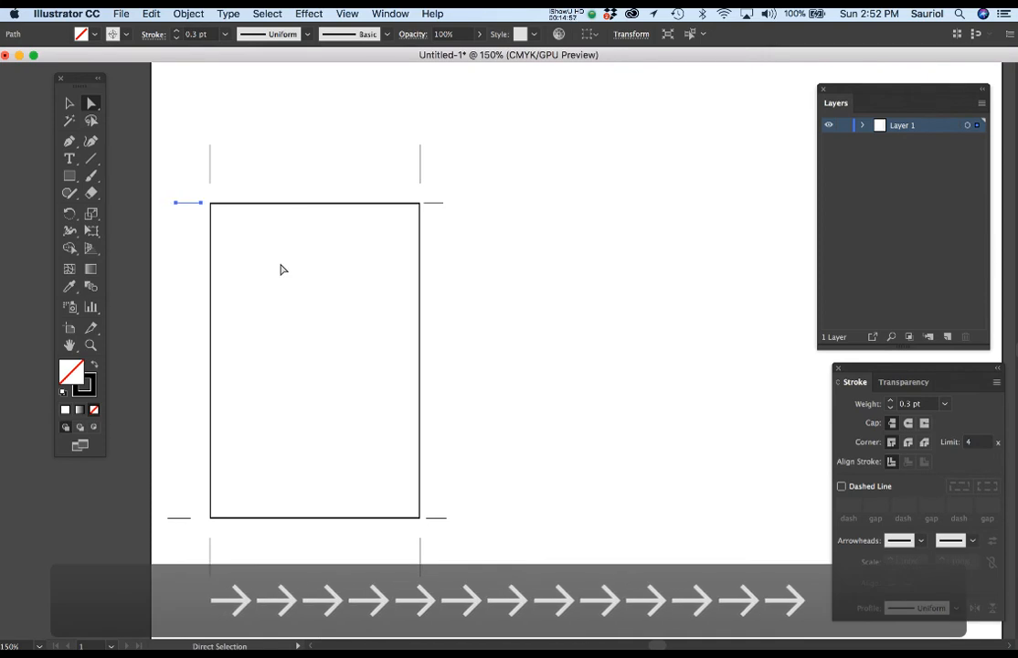
# Nudge the whole lower-left horizontal trim mark rightward to line up with the upper-left one
pyautogui.moveTo(150, 505); pyautogui.dragTo(187, 537)
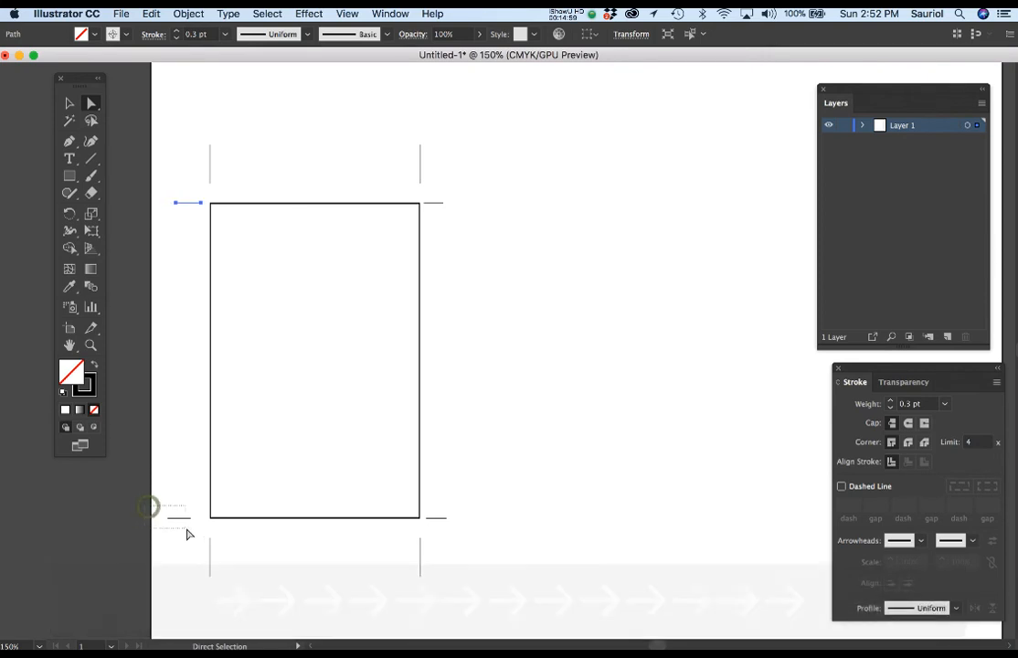
pyautogui.press('Right')
pyautogui.press('Right')
pyautogui.press('Right')
pyautogui.press('Right')
pyautogui.press('Right')
pyautogui.press('Right')
pyautogui.press('Right')
pyautogui.press('Right')
pyautogui.press('Right')
pyautogui.press('Right')
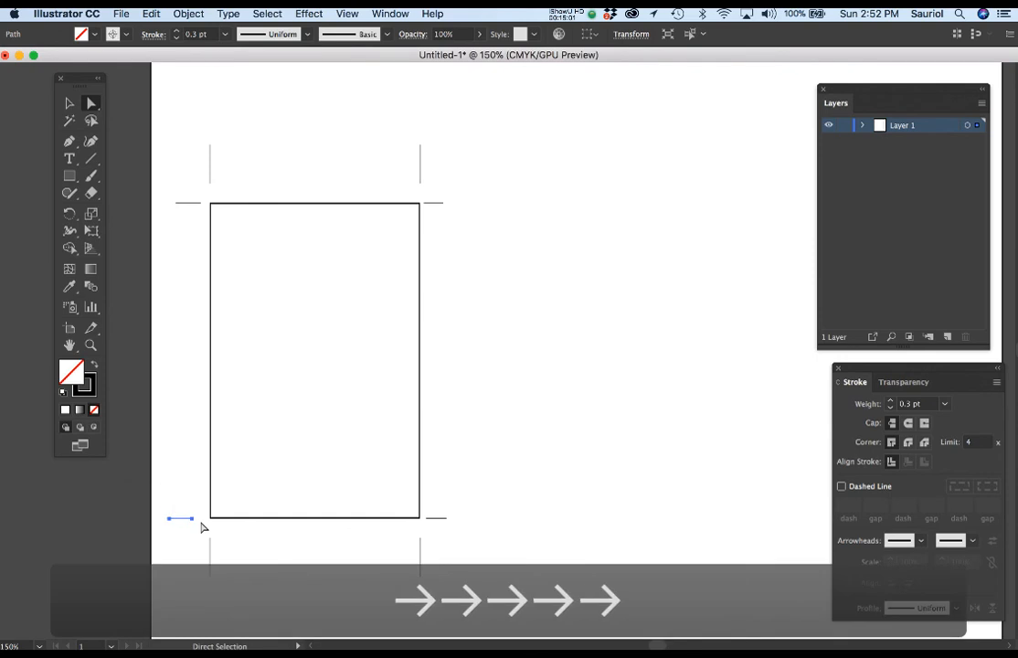
pyautogui.press('Right')
pyautogui.press('Right')
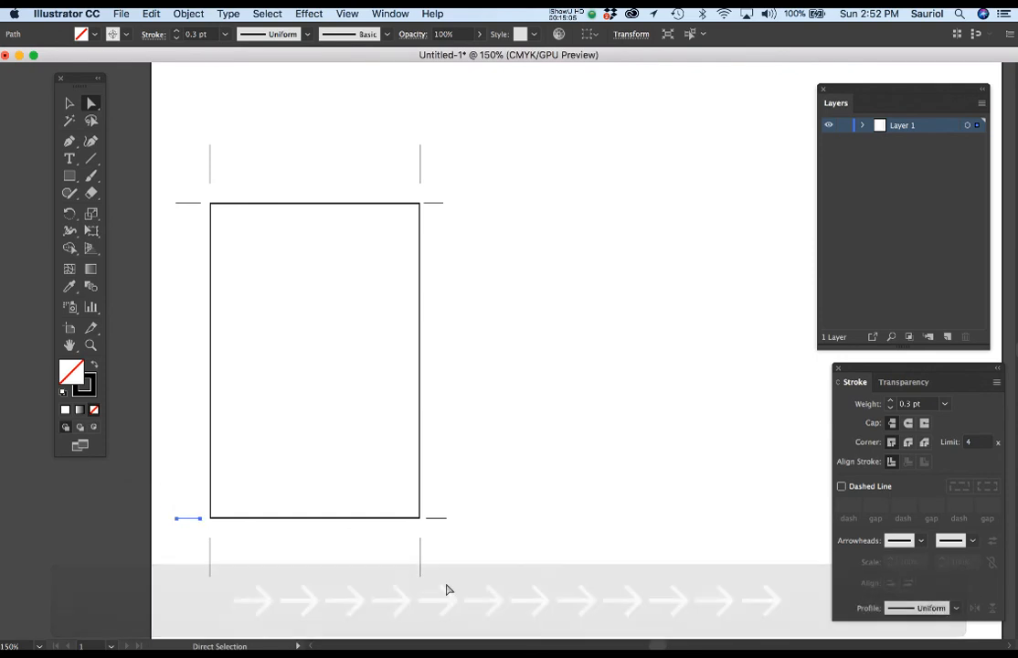
# Extend the two lower vertical trim marks by nudging their top ends upward, closer to the rectangle's bottom edge
pyautogui.moveTo(444, 554); pyautogui.dragTo(202, 538)
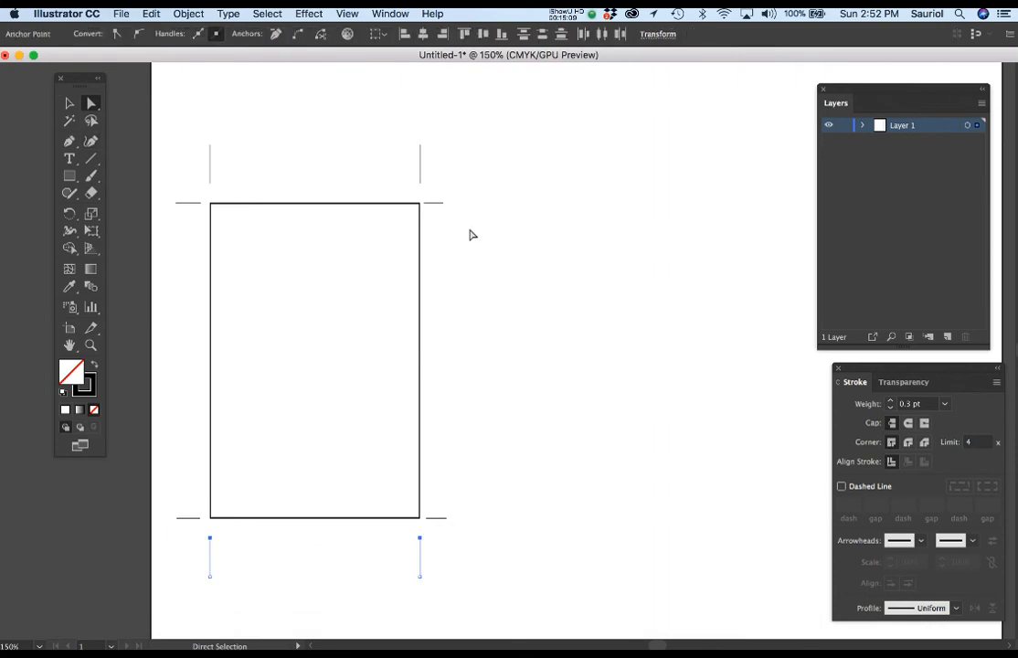
pyautogui.press('Up')
pyautogui.press('Up')
pyautogui.press('Up')
pyautogui.press('Up')
pyautogui.press('Up')
pyautogui.press('Up')
pyautogui.press('Up')
pyautogui.press('Up')
pyautogui.press('Up')
pyautogui.press('Up')
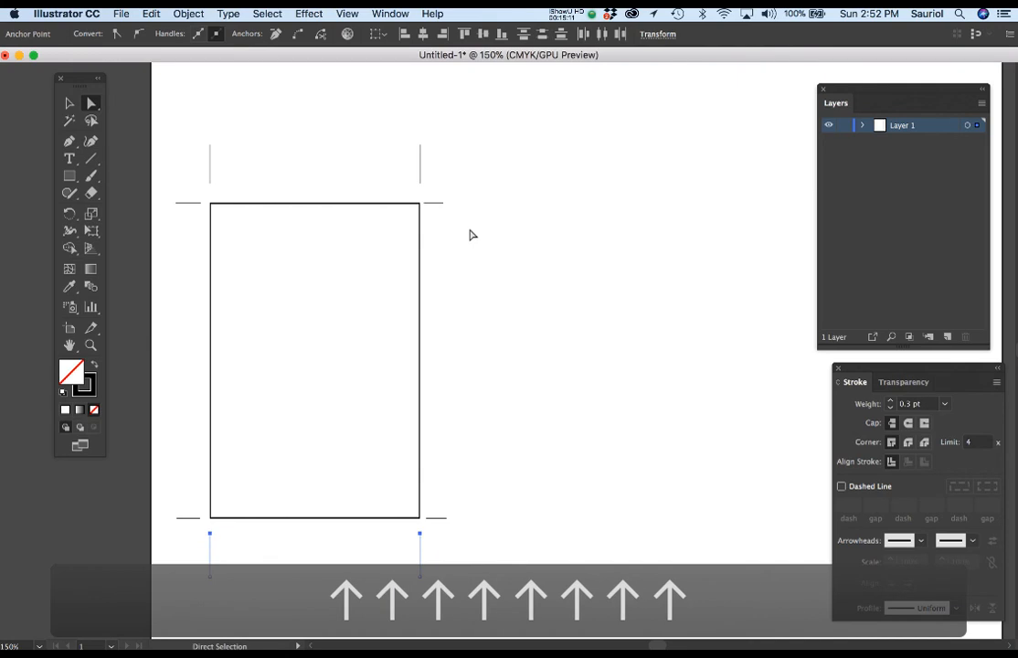
pyautogui.press('Up')
pyautogui.press('Up')
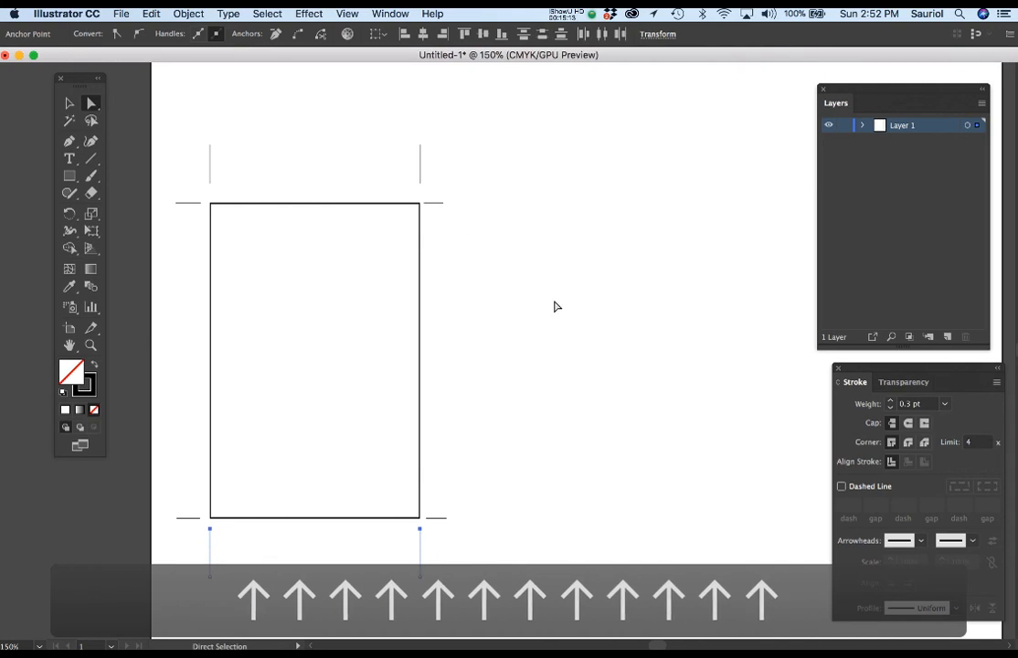
# Shorten the two lower vertical trim marks by nudging their bottom ends upward toward the rectangle
pyautogui.moveTo(461, 599); pyautogui.dragTo(196, 541)
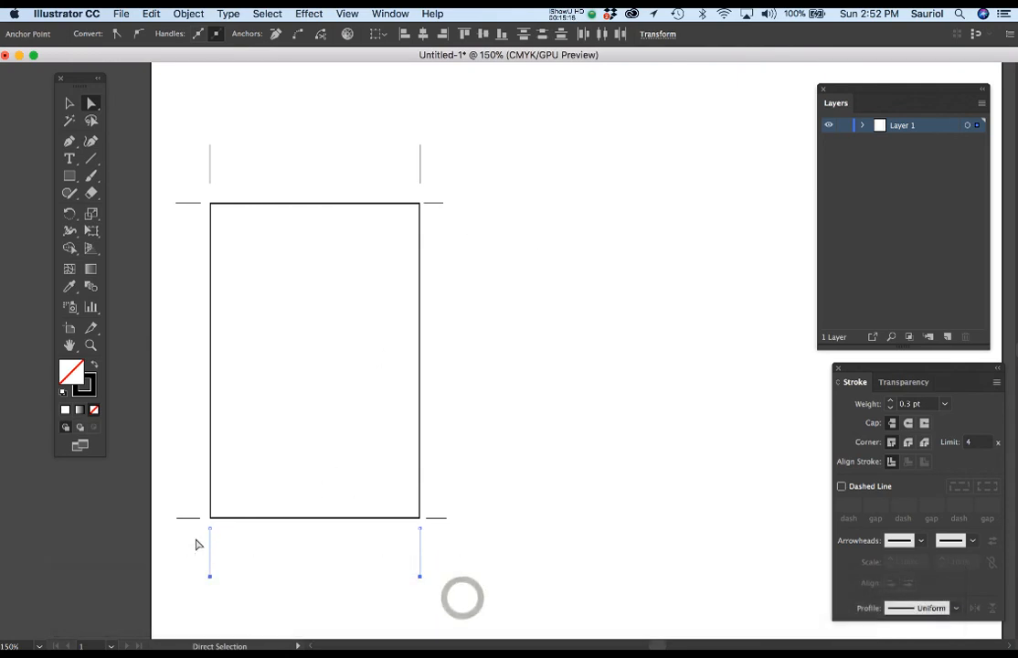
pyautogui.press('Up')
pyautogui.press('Up')
pyautogui.press('Up')
pyautogui.press('Up')
pyautogui.press('Up')
pyautogui.press('Up')
pyautogui.press('Up')
pyautogui.press('Up')
pyautogui.press('Up')
pyautogui.press('Up')
pyautogui.press('Up')
pyautogui.press('Up')
pyautogui.press('Up')
pyautogui.press('Up')
pyautogui.press('Up')
pyautogui.press('Up')
pyautogui.press('Up')
pyautogui.press('Up')
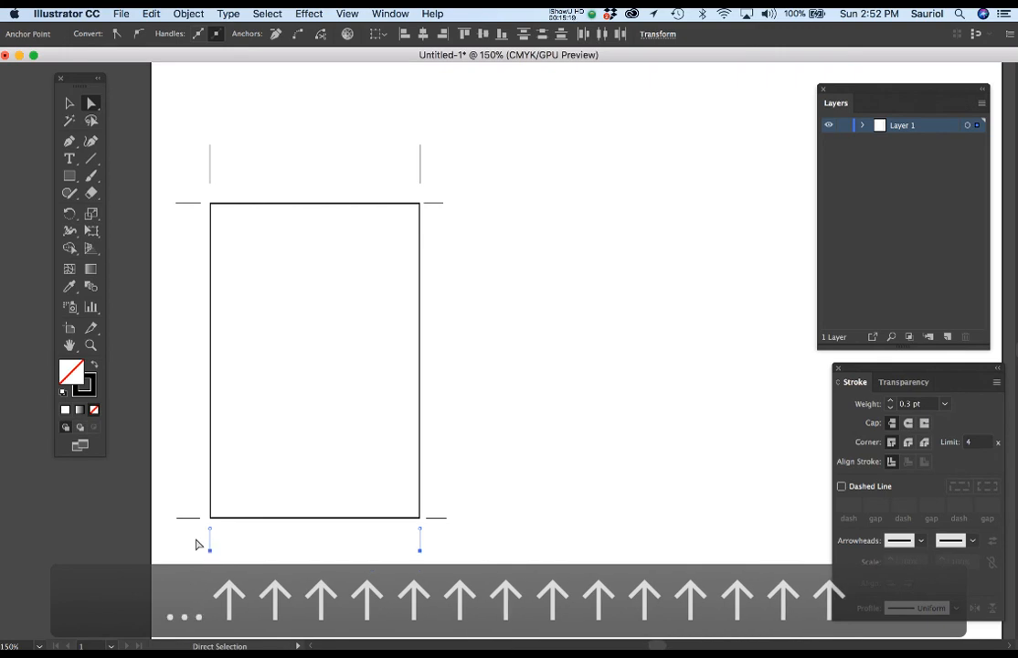
# Nudge both whole upper vertical trim marks downward, closer to the rectangle's top edge
pyautogui.moveTo(188, 125); pyautogui.dragTo(448, 195)
pyautogui.press('Down')
pyautogui.press('Down')
pyautogui.press('Down')
pyautogui.press('Down')
pyautogui.press('Down')
pyautogui.press('Down')
pyautogui.press('Down')
pyautogui.press('Down')
pyautogui.press('Down')
pyautogui.press('Down')
pyautogui.press('Down')
pyautogui.press('Down')
pyautogui.press('Down')
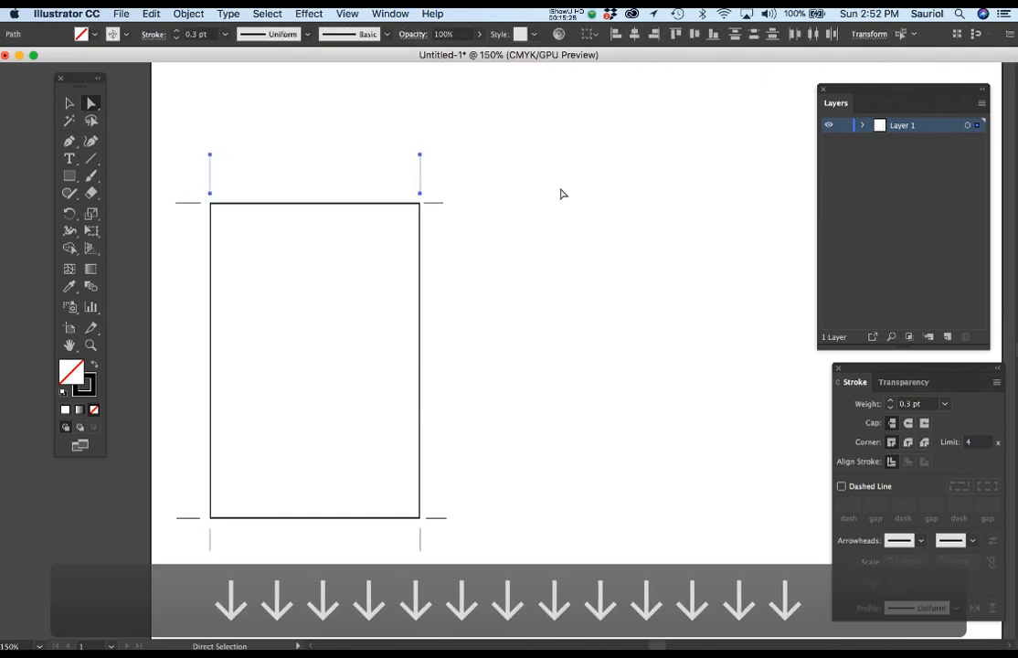
# Shorten the two upper vertical trim marks by nudging their top ends downward
pyautogui.moveTo(193, 133); pyautogui.dragTo(442, 168)
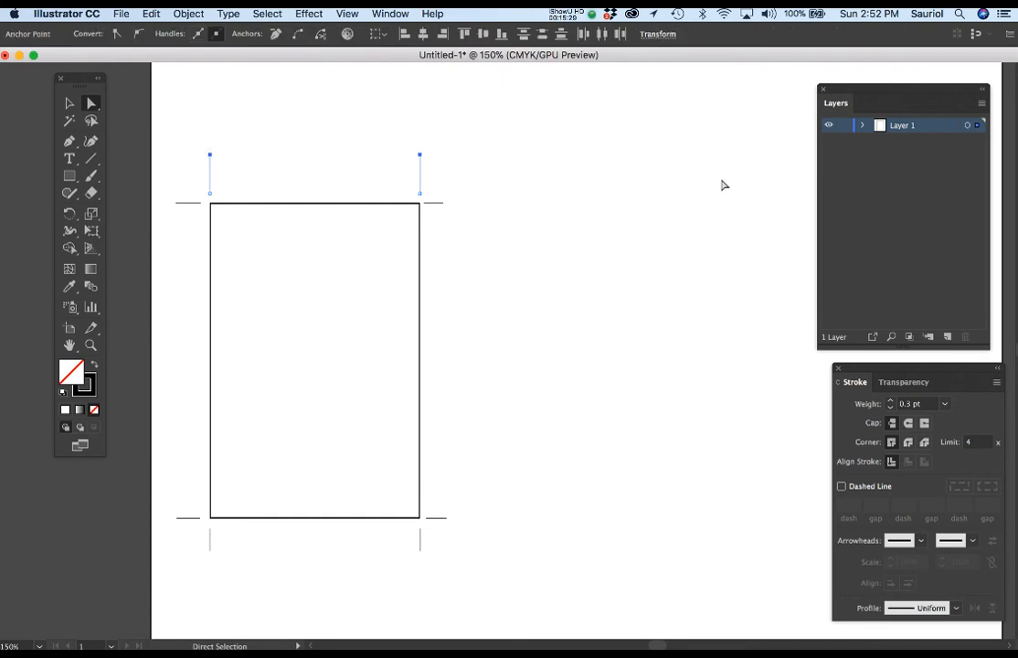
pyautogui.press('Down')
pyautogui.press('Down')
pyautogui.press('Down')
pyautogui.press('Down')
pyautogui.press('Down')
pyautogui.press('Down')
pyautogui.press('Down')
pyautogui.press('Down')
pyautogui.press('Down')
pyautogui.press('Down')
pyautogui.press('Down')
pyautogui.press('Down')
pyautogui.press('Down')
pyautogui.press('Down')
pyautogui.press('Down')
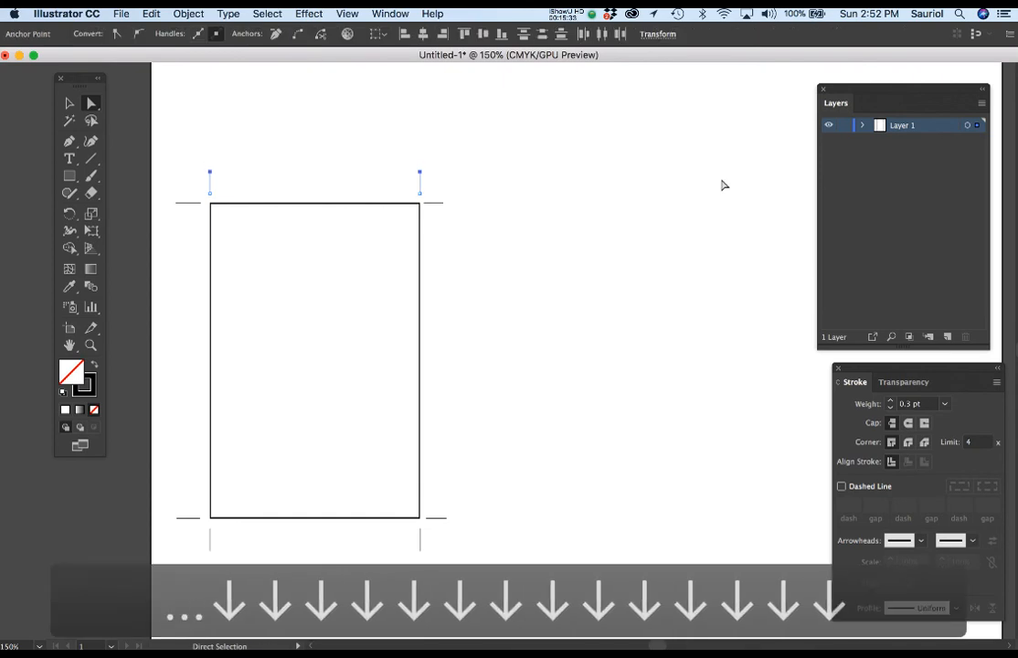
# Copy the rectangle with all its trim marks horizontally to the right side of the page using Free Transform
pyautogui.scroll(-1, 485, 357)
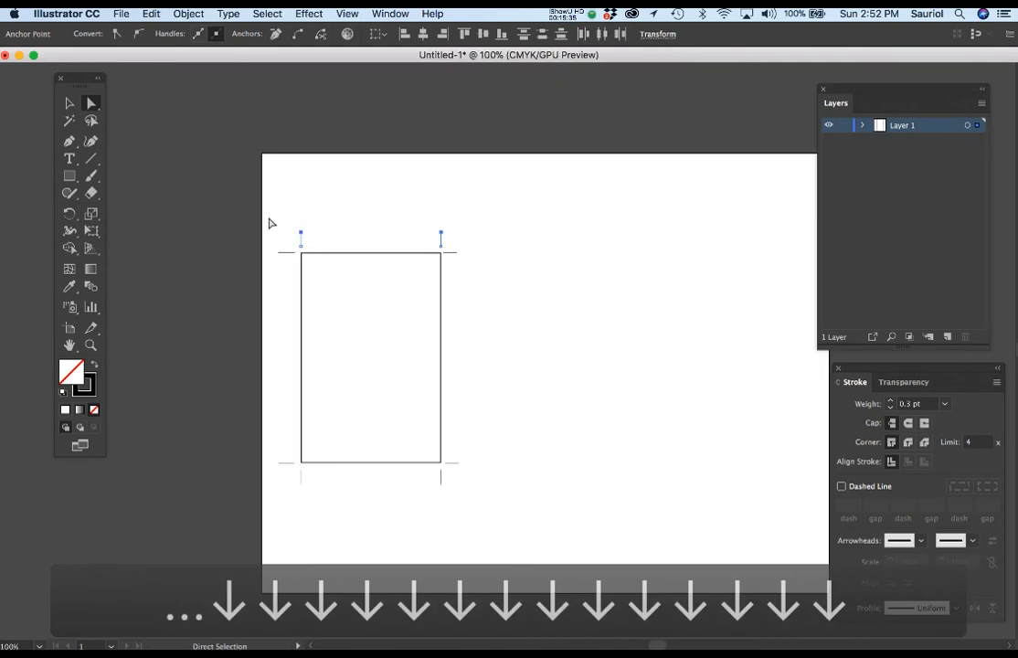
pyautogui.moveTo(261, 212); pyautogui.dragTo(491, 503)
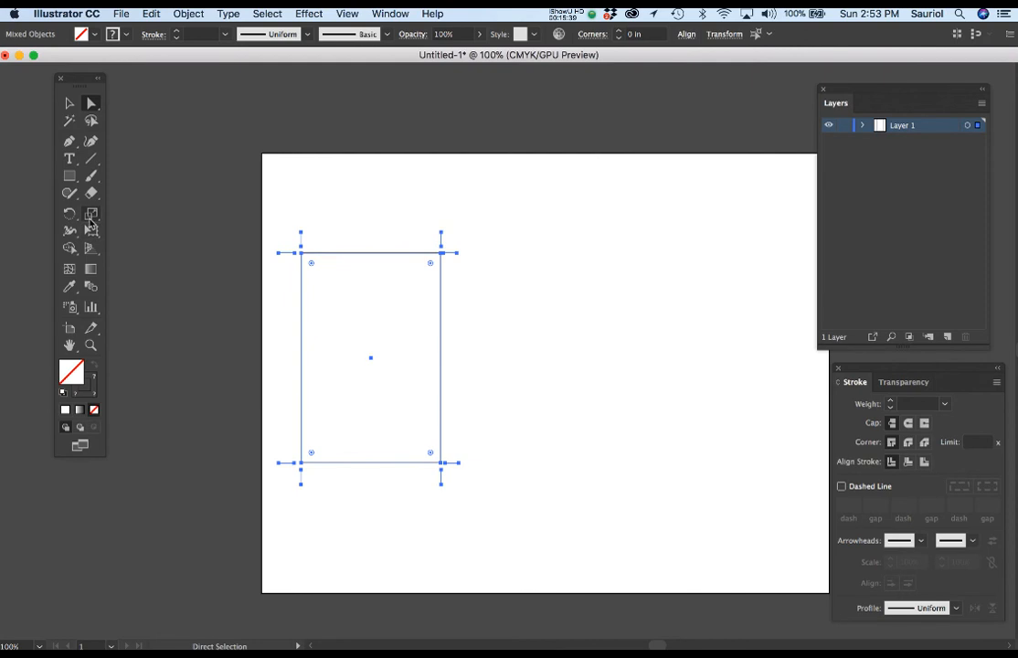
pyautogui.click(91, 231)
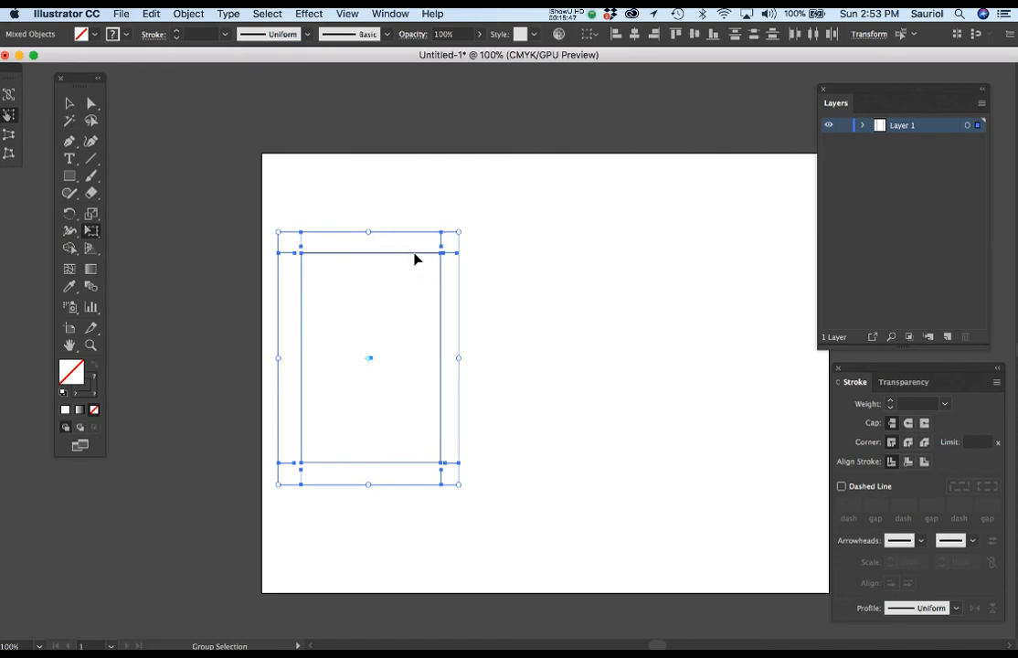
pyautogui.moveTo(414, 259); pyautogui.dragTo(768, 276)
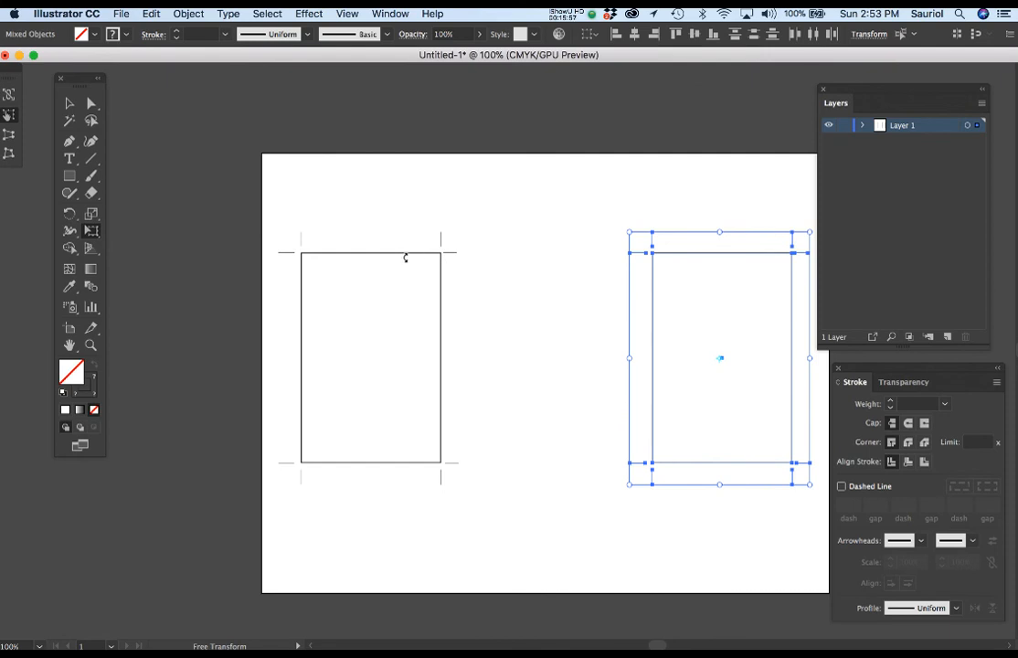
# Copy the left frame with its trim marks into the middle of the page, evenly spaced between the outer frames, and deselect it
pyautogui.moveTo(256, 216); pyautogui.dragTo(473, 504)
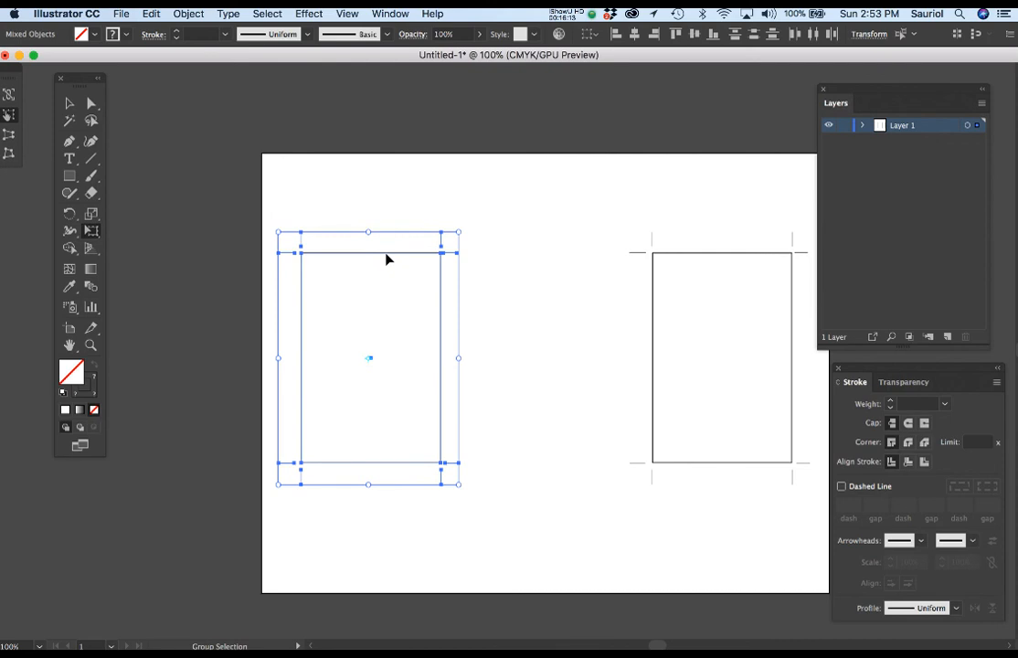
pyautogui.moveTo(387, 259); pyautogui.dragTo(562, 269)
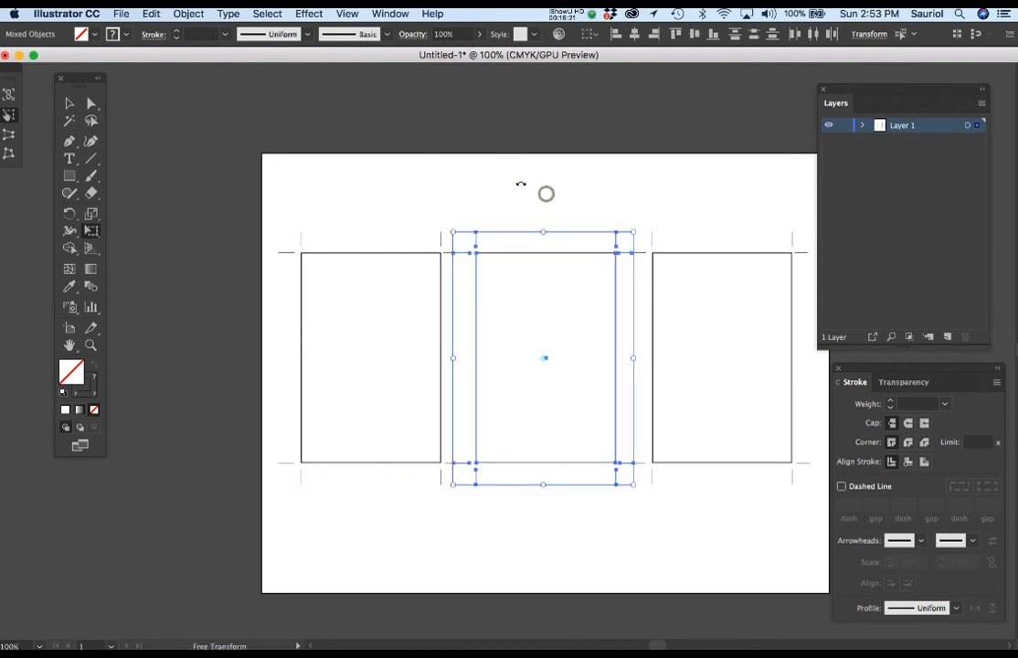
pyautogui.press('v')
pyautogui.click(364, 179)
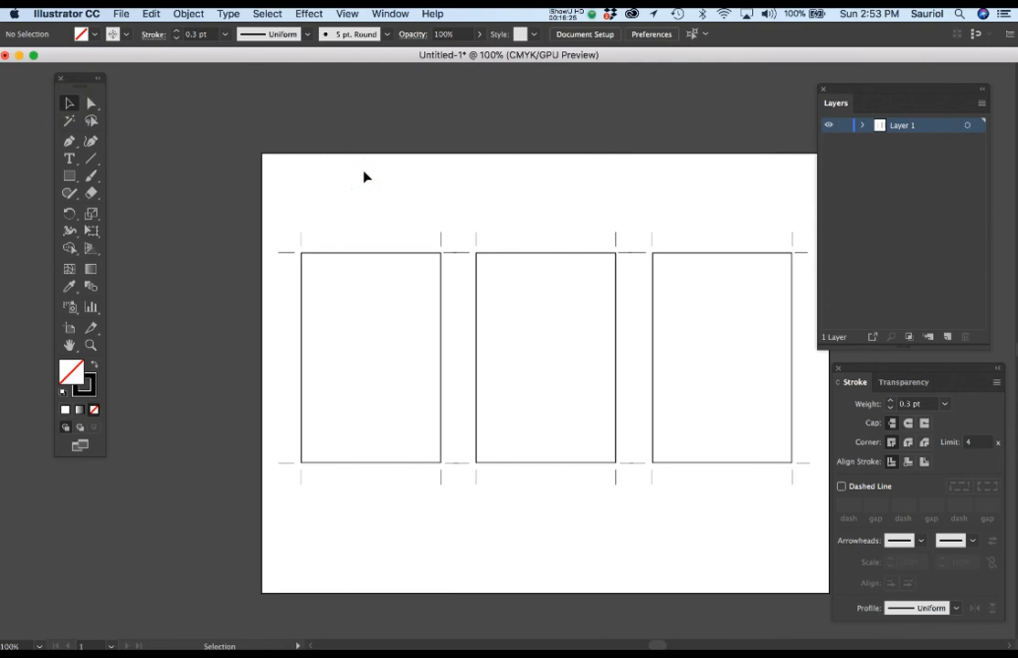
# Start a Save As of the three-frame template and choose Adobe PDF (pdf) as the format
pyautogui.moveTo(599, 468); pyautogui.dragTo(532, 407)
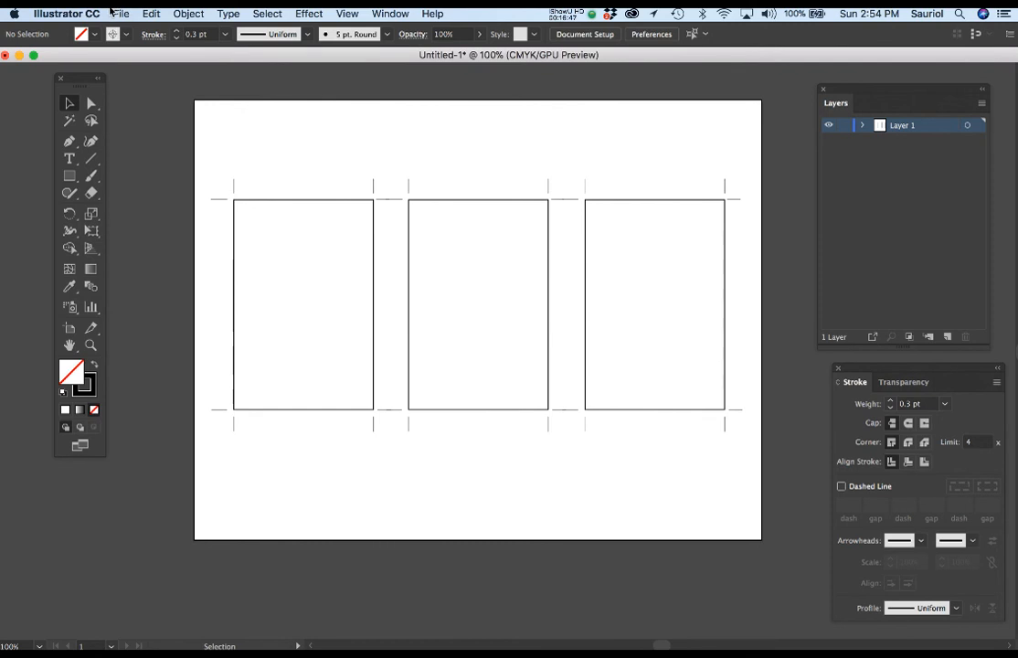
pyautogui.click(111, 13)
pyautogui.click(143, 134)
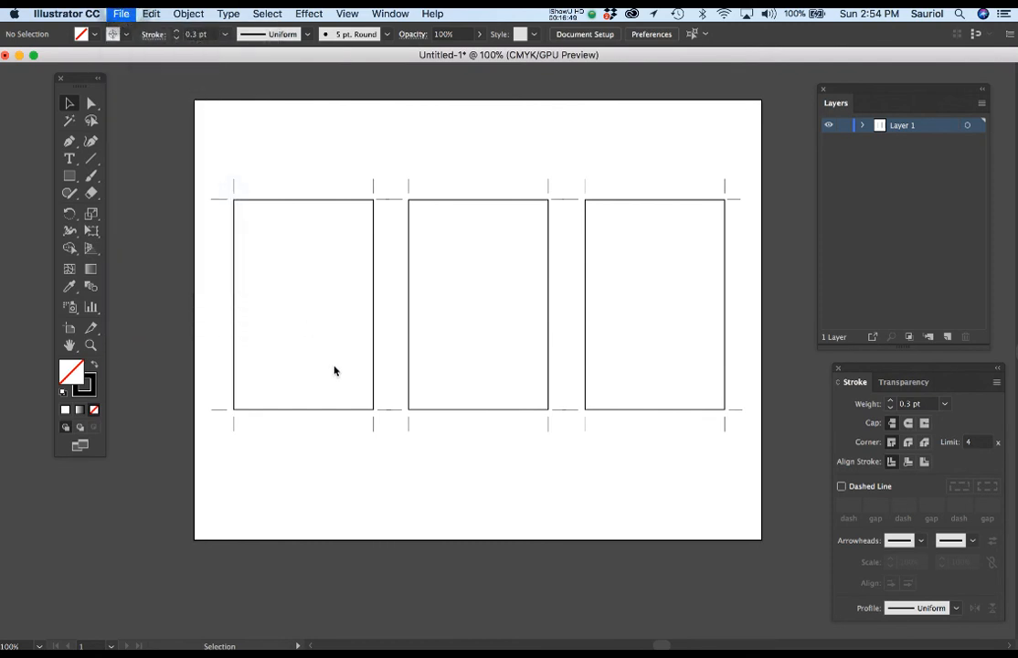
pyautogui.click(452, 491)
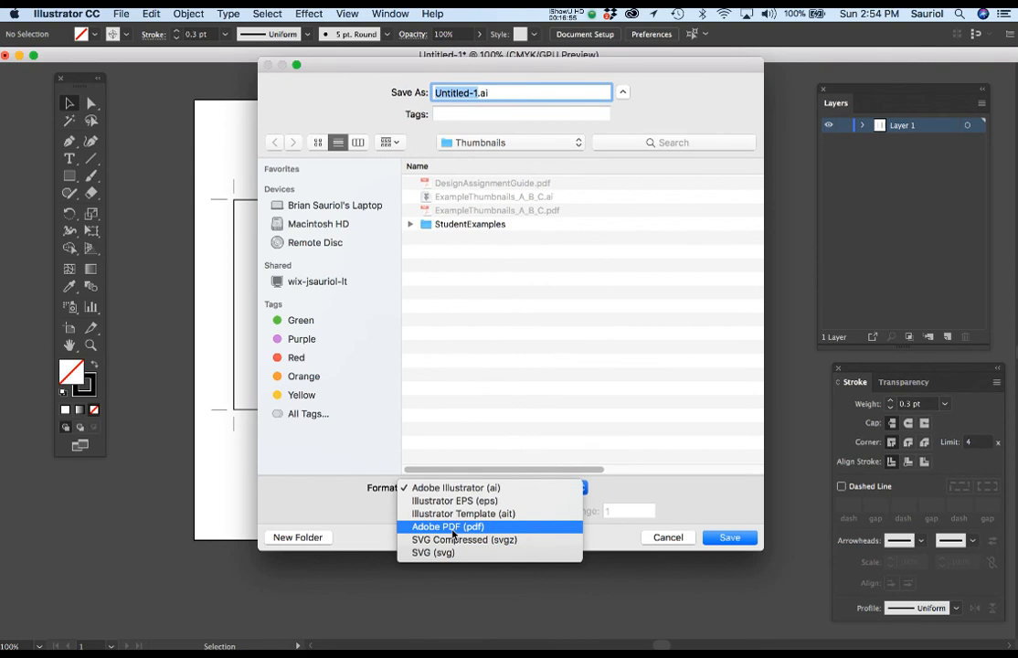
pyautogui.click(452, 530)
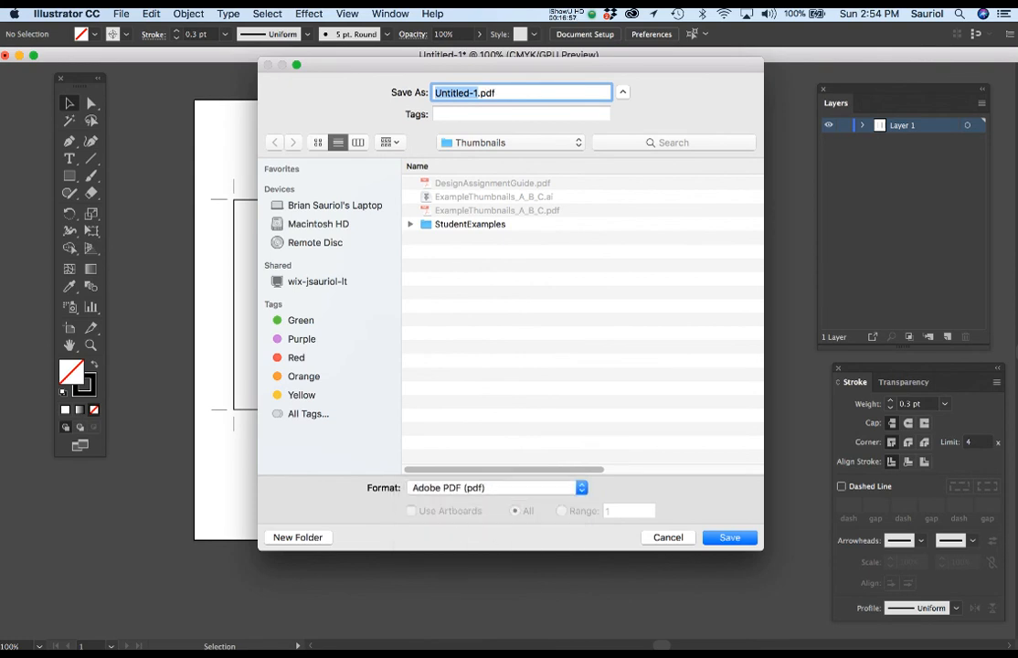
# Switch to Acrobat to view the other student portfolio's thumbnail examples, and return to Illustrator to cancel the pending save
pyautogui.moveTo(1016, 239); pyautogui.dragTo(472, 48)
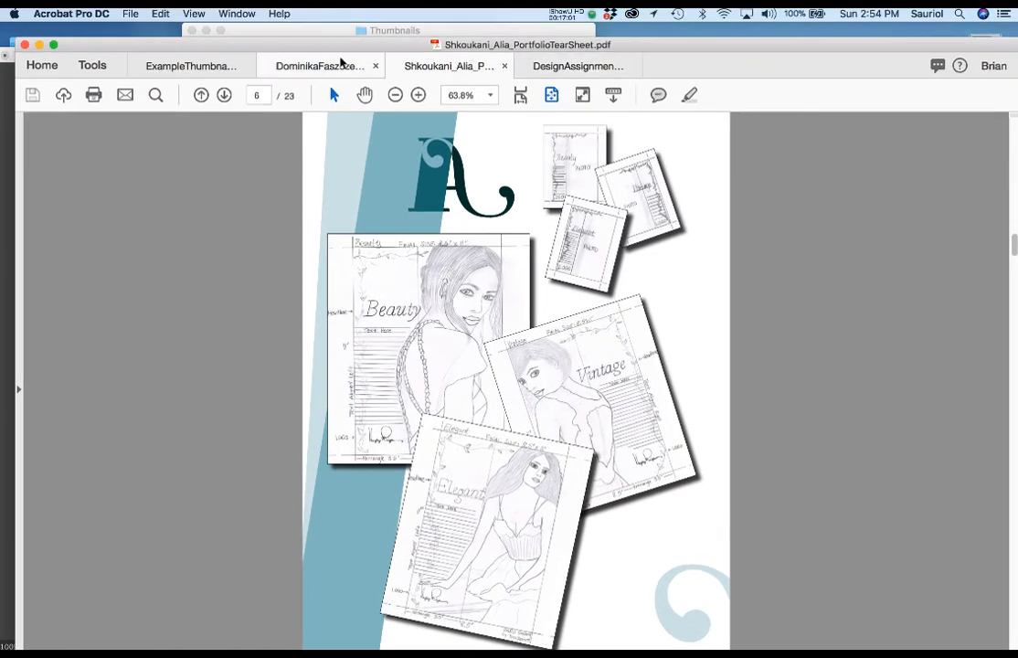
pyautogui.click(341, 64)
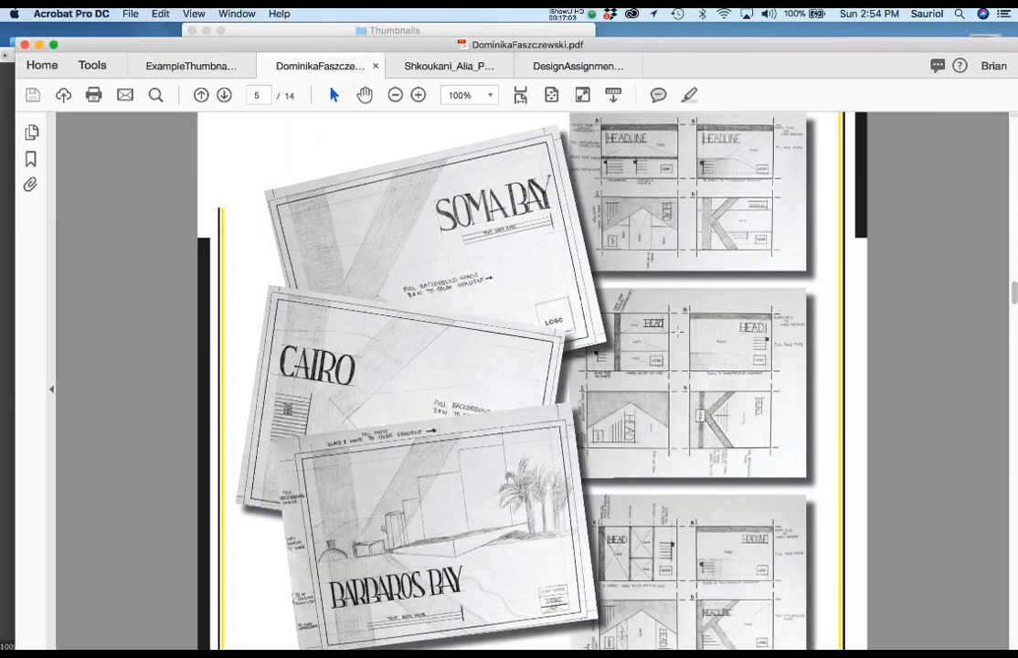
pyautogui.moveTo(214, 44); pyautogui.dragTo(1017, 101)
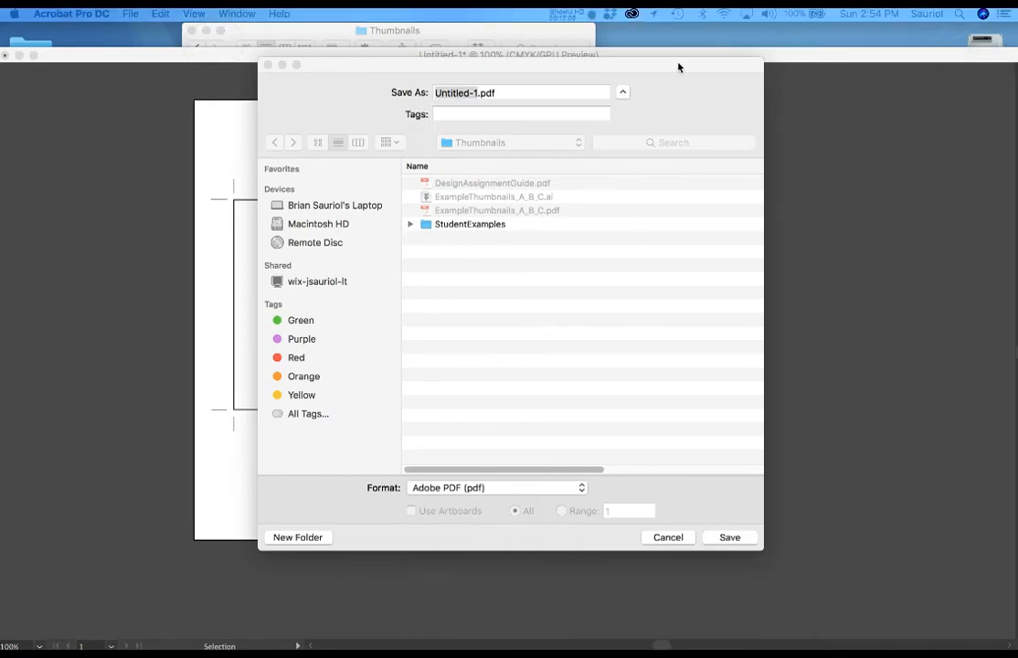
pyautogui.click(670, 537)
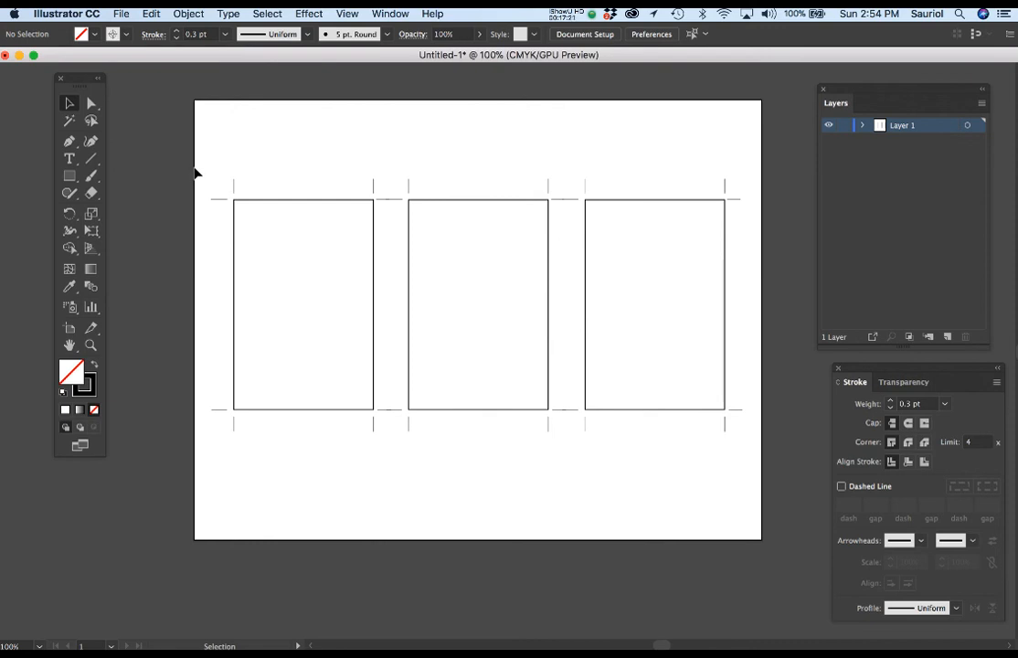
# Switch to Safari, load the Macomb Community College website and go on to the My Macomb portal
pyautogui.moveTo(7, 248)
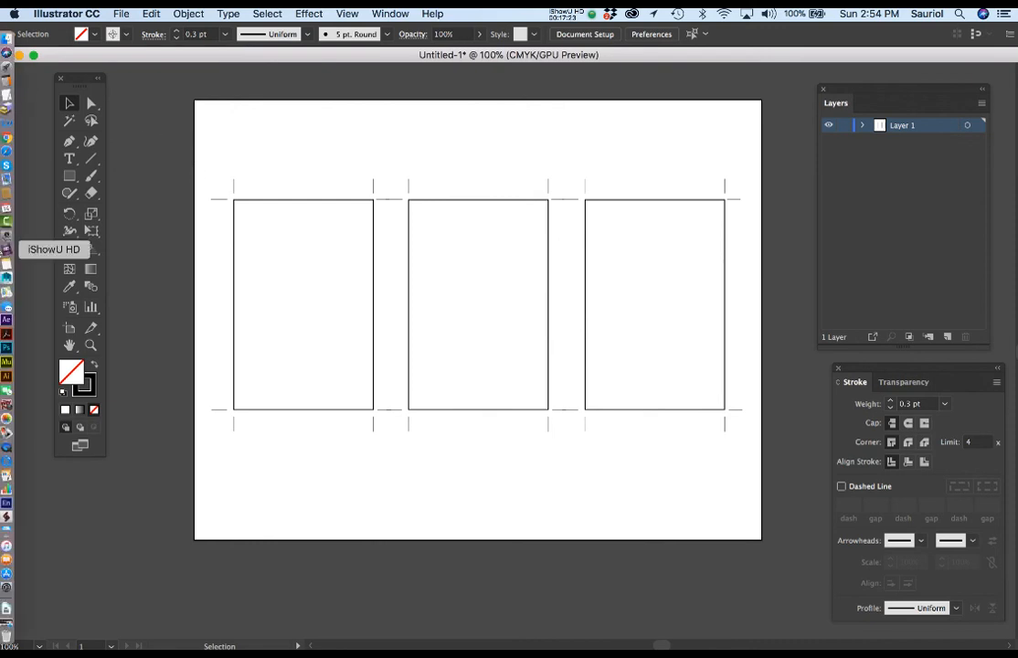
pyautogui.click(5, 153)
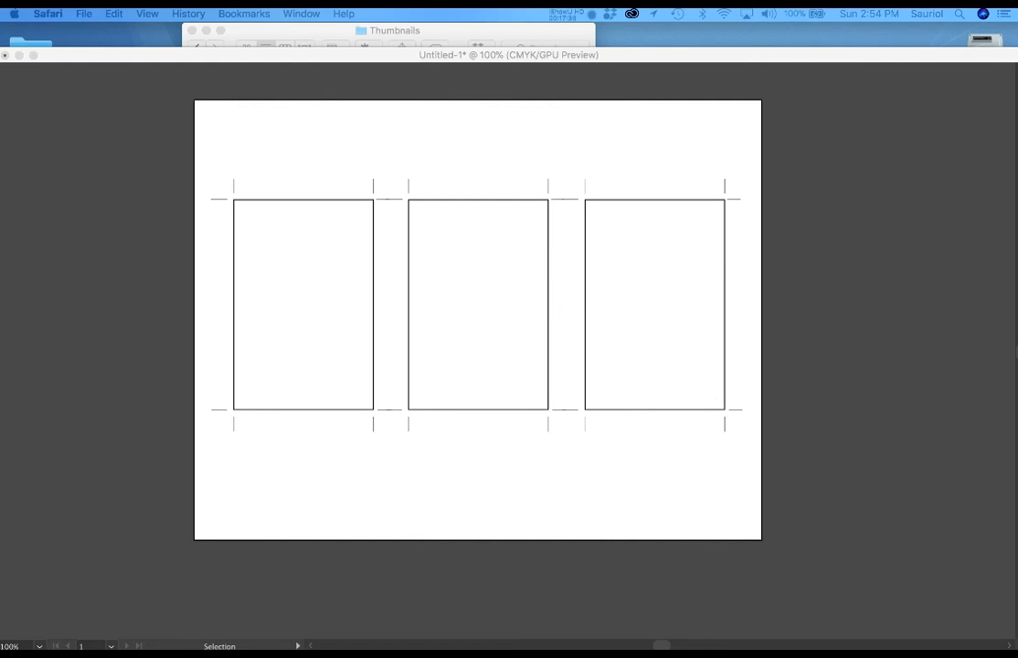
pyautogui.moveTo(1015, 146); pyautogui.dragTo(718, 40)
pyautogui.moveTo(883, 540); pyautogui.dragTo(983, 625)
pyautogui.click(391, 61)
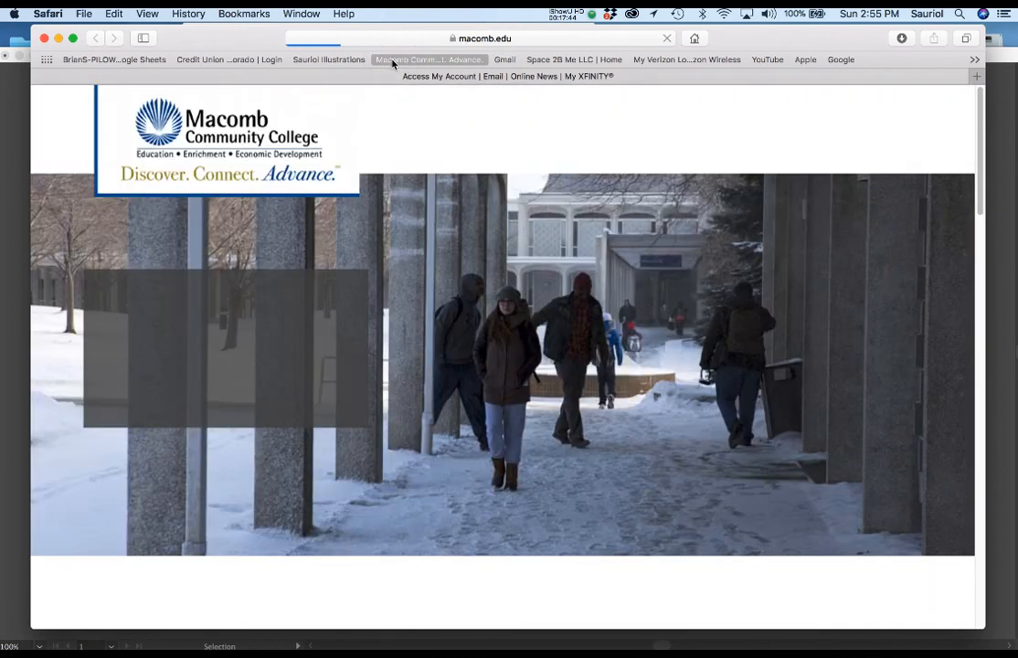
pyautogui.scroll(-5, 362, 446)
pyautogui.click(352, 425)
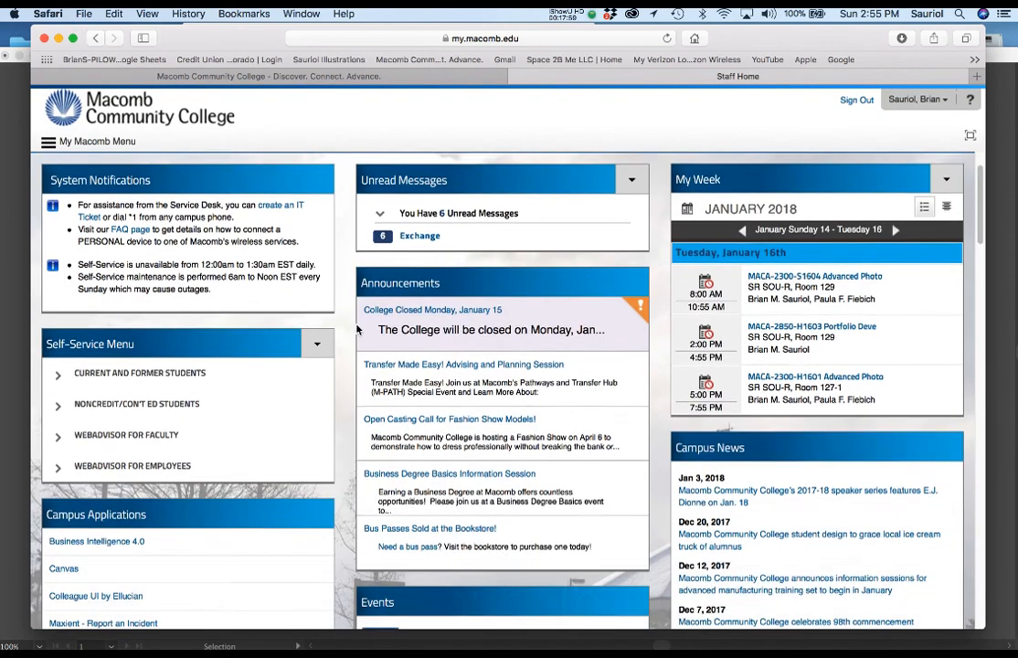
# Go to the online course dashboard and open the Modules of MACA 2300 S1601 2018WI - Advanced Photoshop
pyautogui.scroll(-1, 101, 548)
pyautogui.click(64, 546)
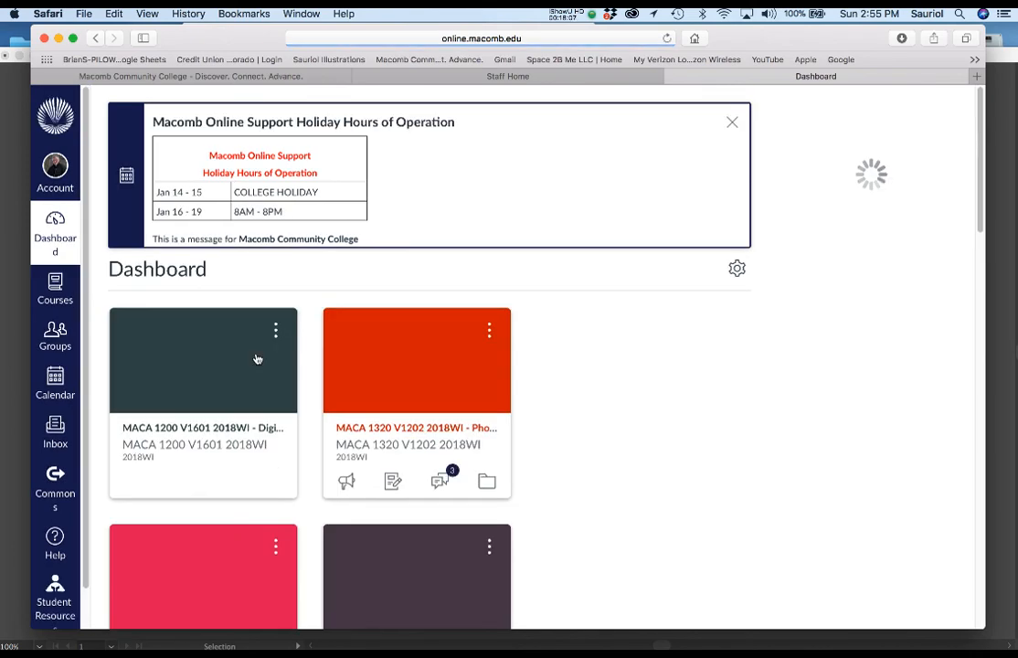
pyautogui.click(55, 285)
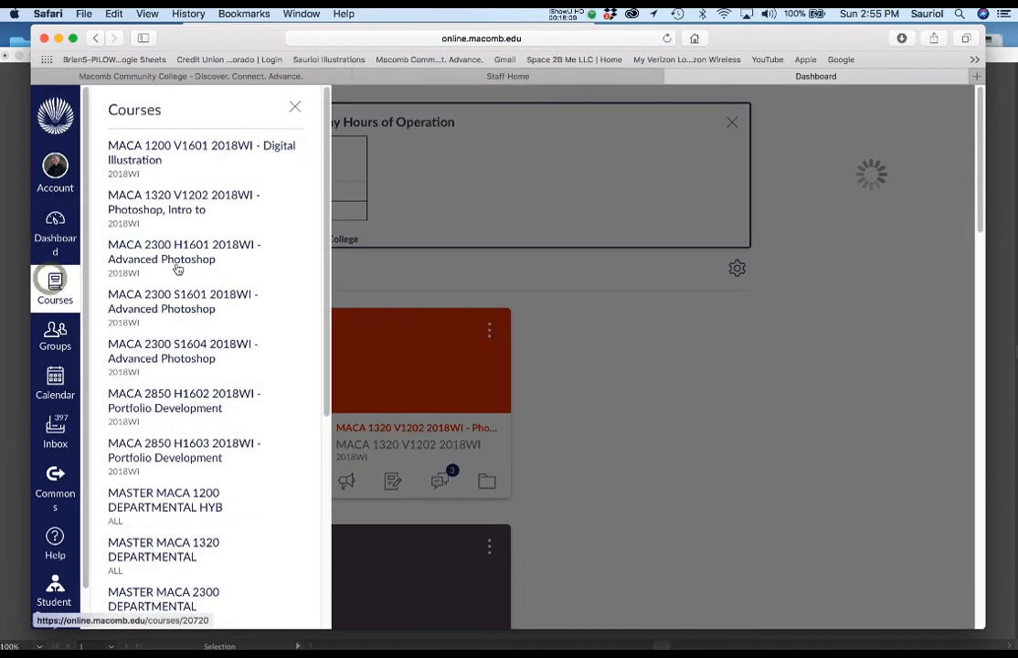
pyautogui.click(158, 302)
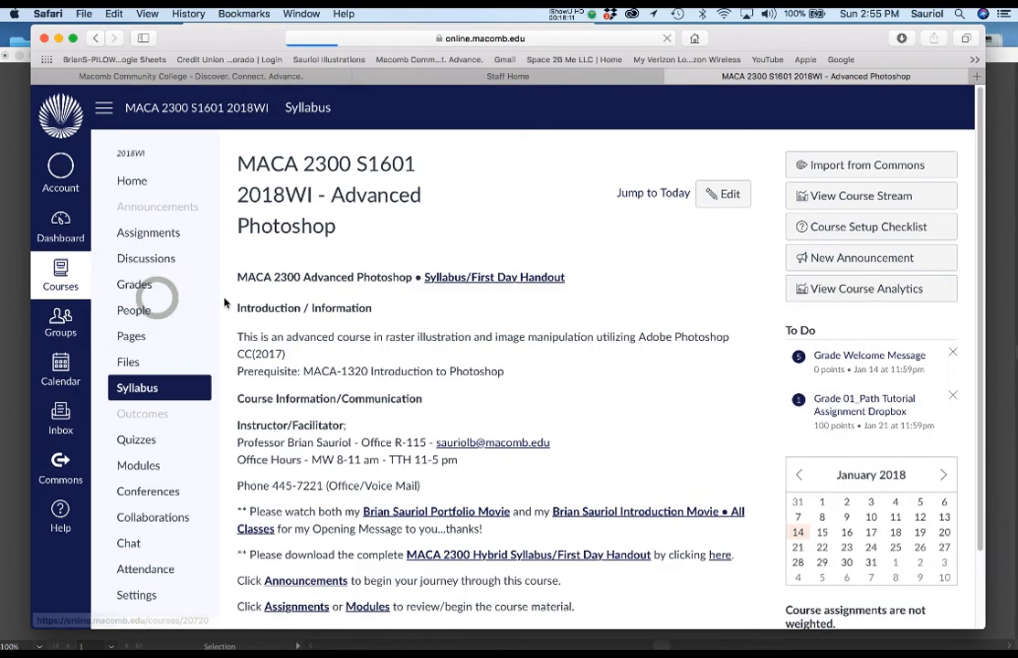
pyautogui.click(141, 466)
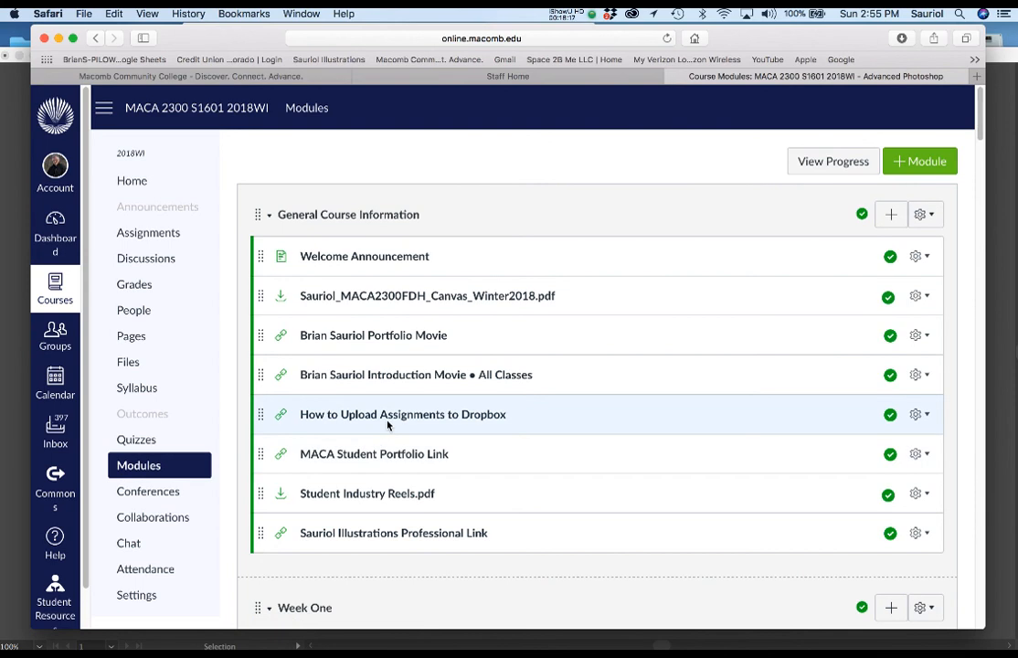
# Find the Week Four module and open its 03_First Thumbnail Stage Dropbox assignment, glancing at the example thumbnails in Acrobat on the way
pyautogui.scroll(-1, 387, 421)
pyautogui.scroll(-15, 387, 425)
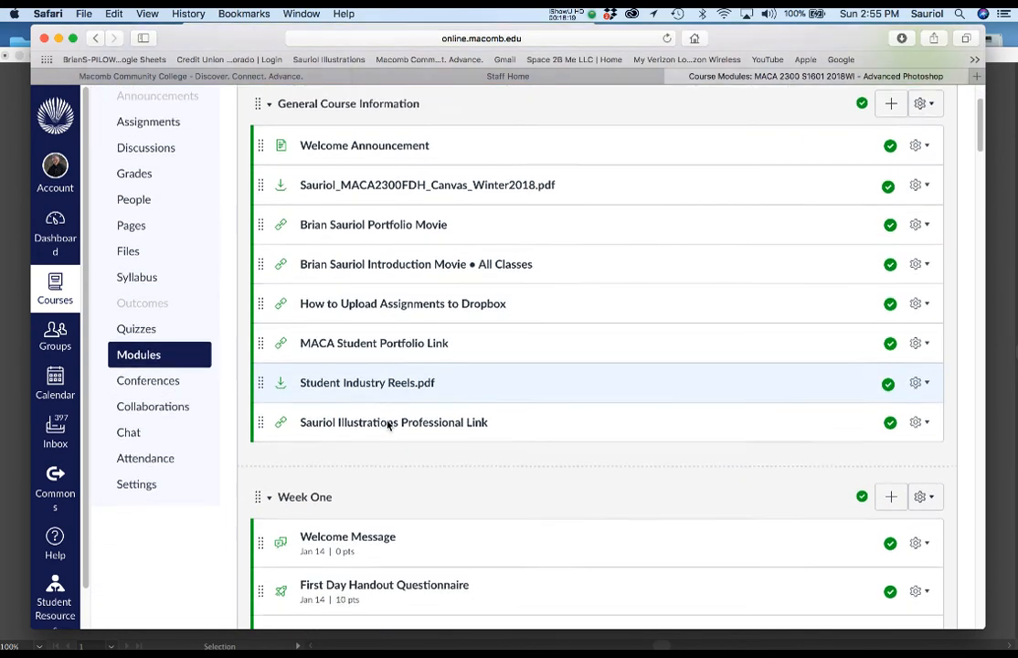
pyautogui.scroll(-12, 388, 426)
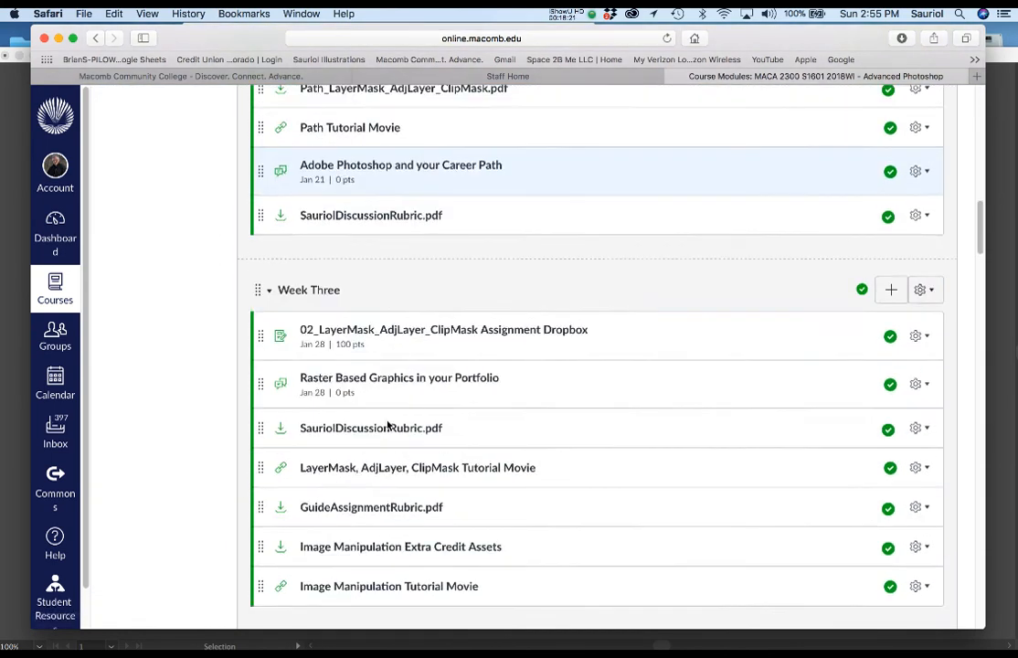
pyautogui.scroll(-5, 387, 425)
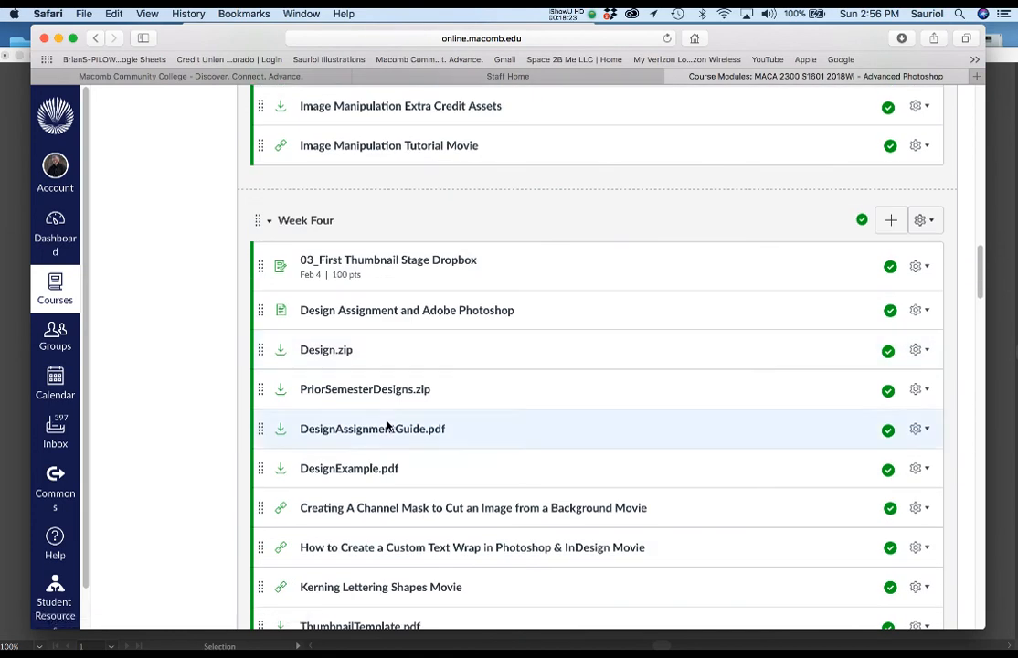
pyautogui.scroll(-1, 286, 368)
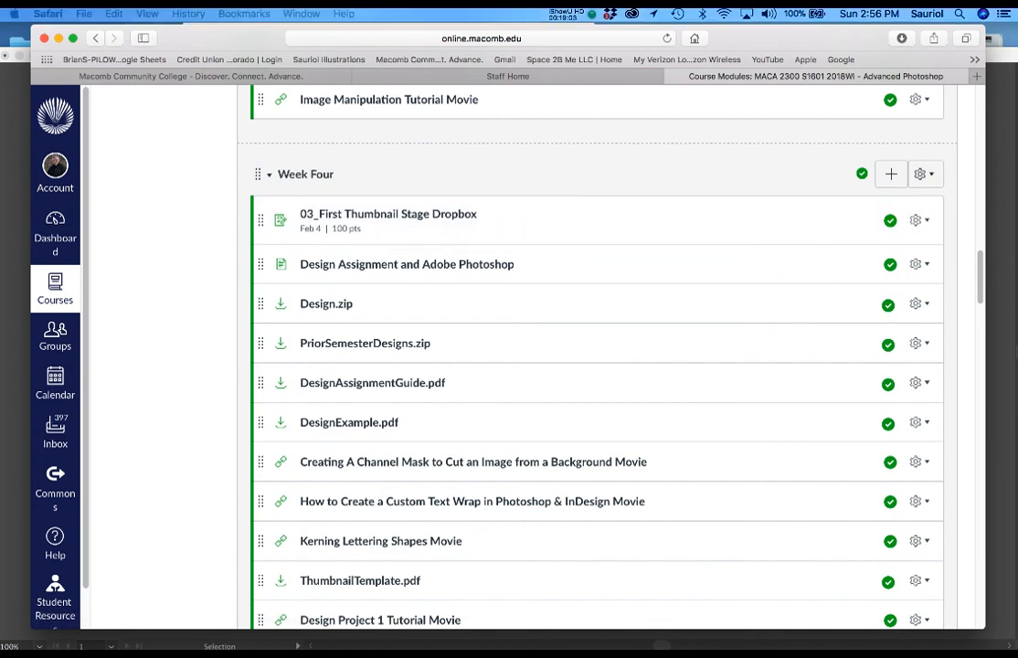
pyautogui.moveTo(1017, 101); pyautogui.dragTo(659, 11)
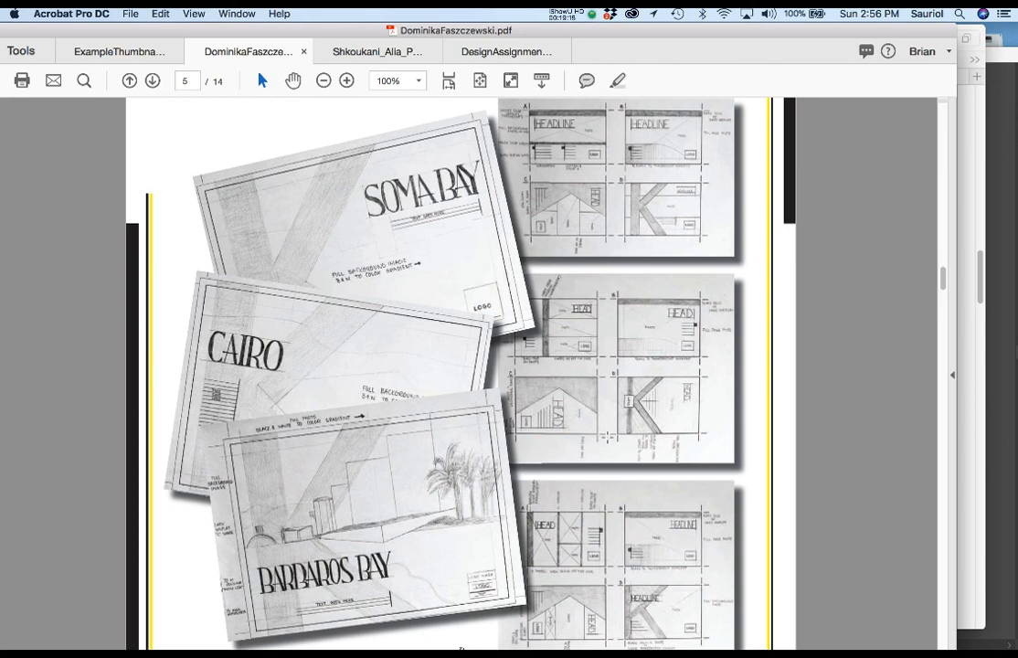
pyautogui.doubleClick(357, 30)
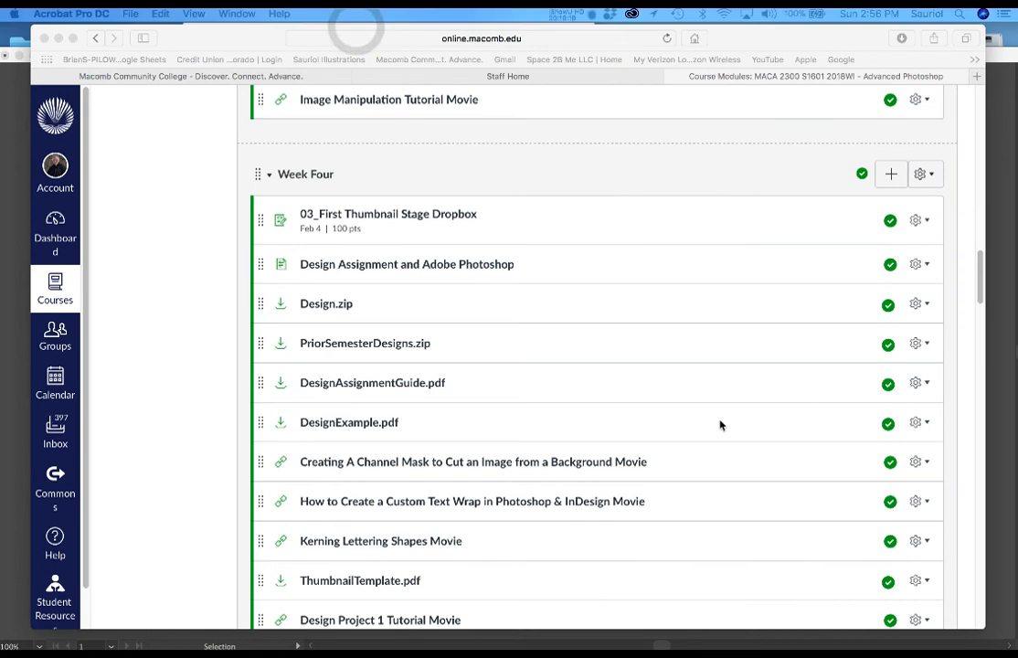
pyautogui.click(470, 213)
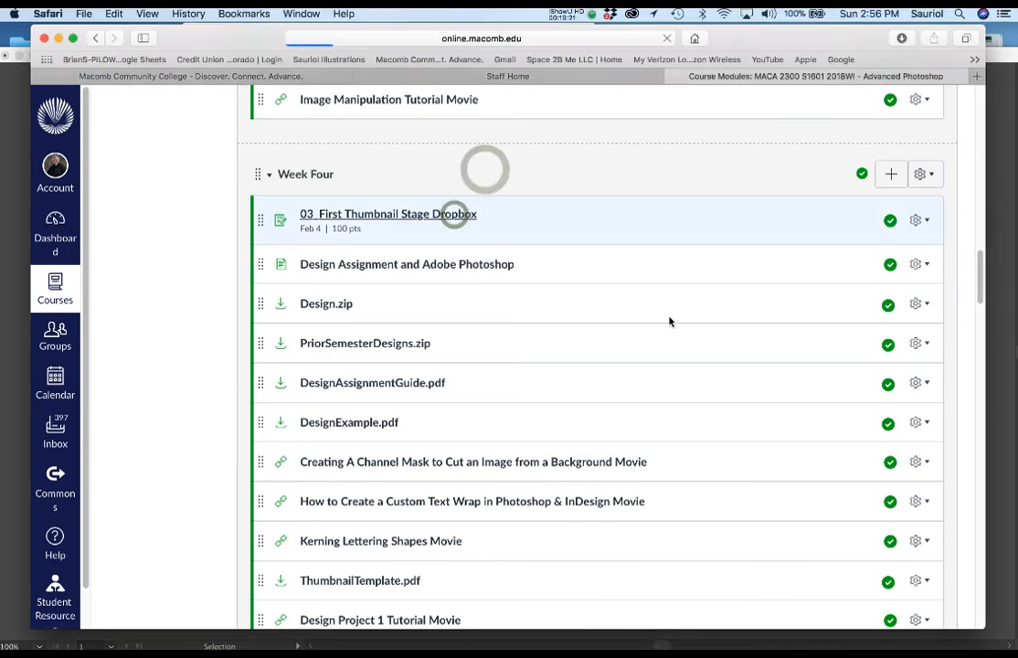